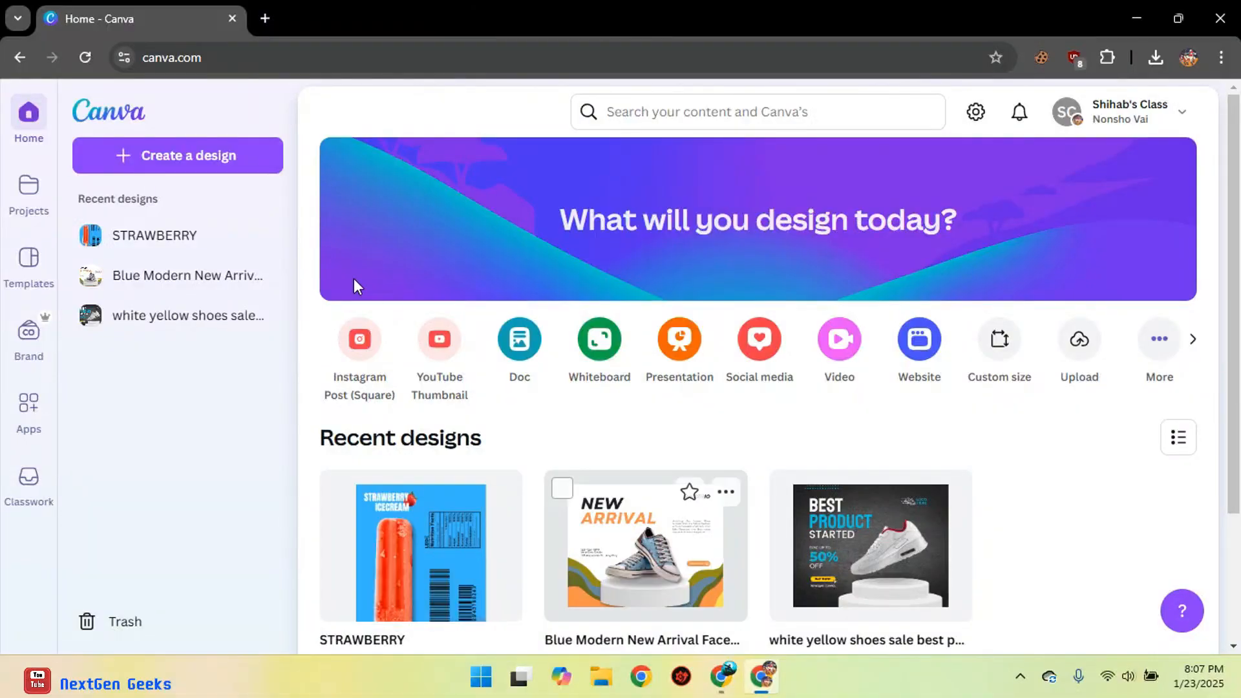
# Step: Create a new custom-size design 120 mm wide and 180 mm high, and close the side panel
pyautogui.click(1001, 341)
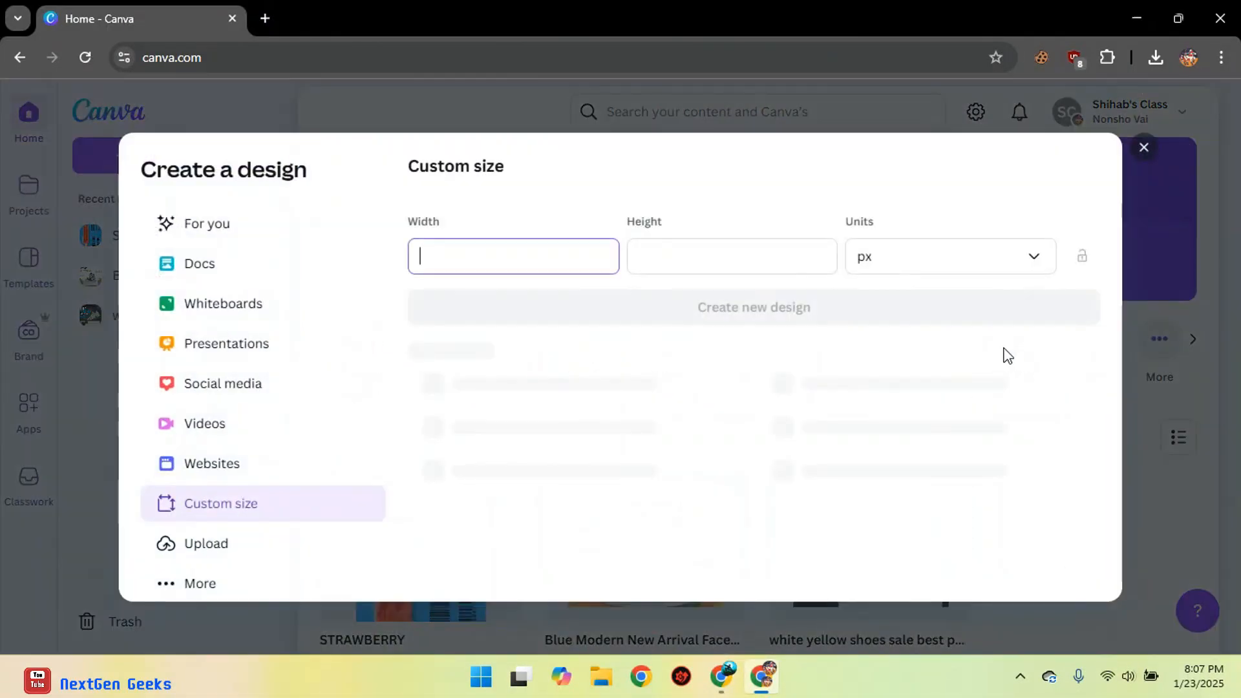
pyautogui.click(935, 256)
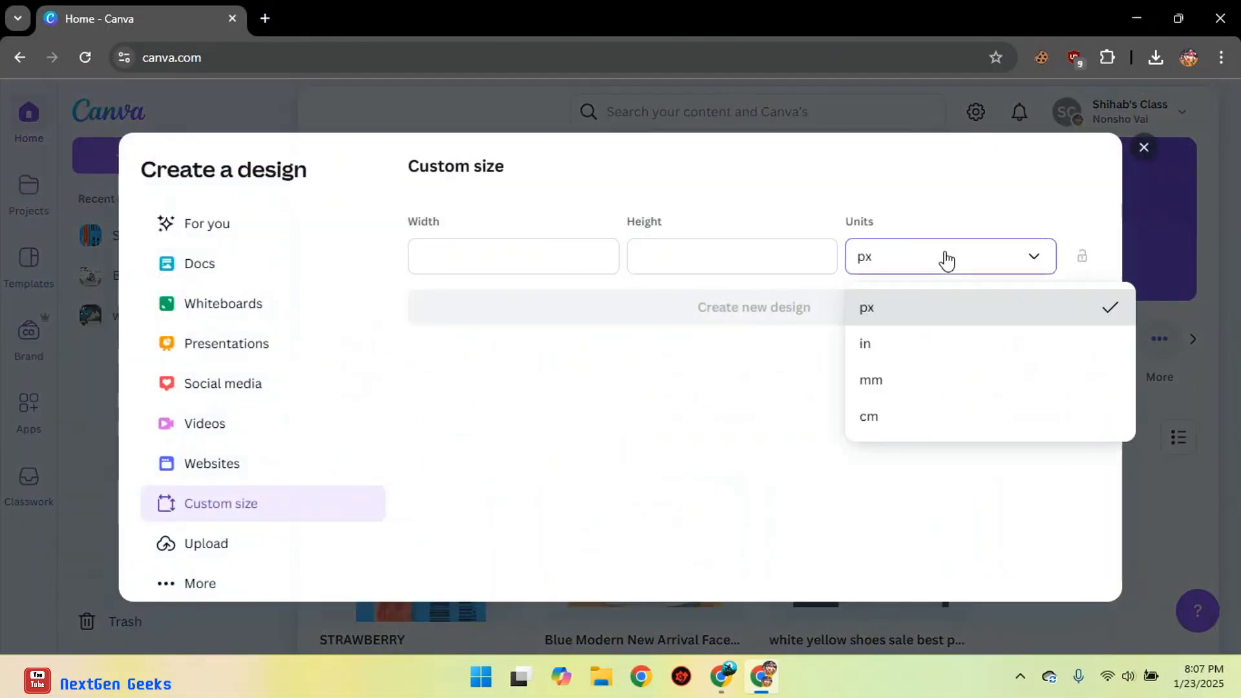
pyautogui.click(942, 381)
pyautogui.click(548, 248)
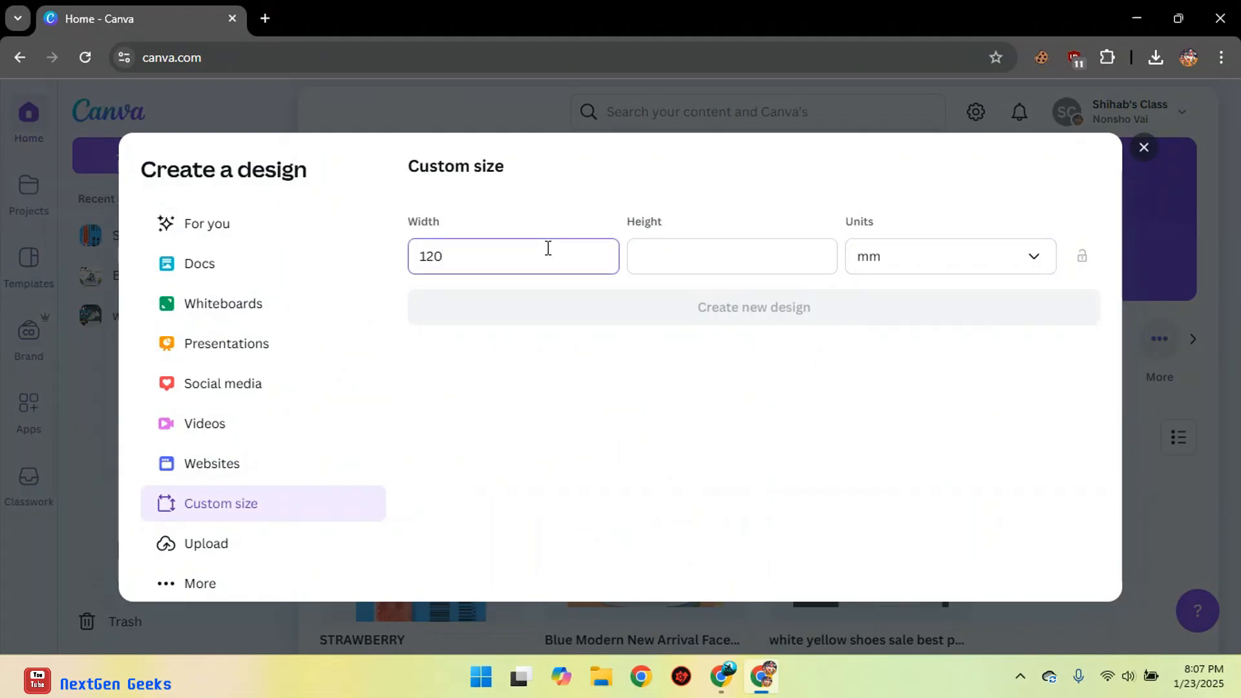
pyautogui.click(656, 255)
pyautogui.write('180')
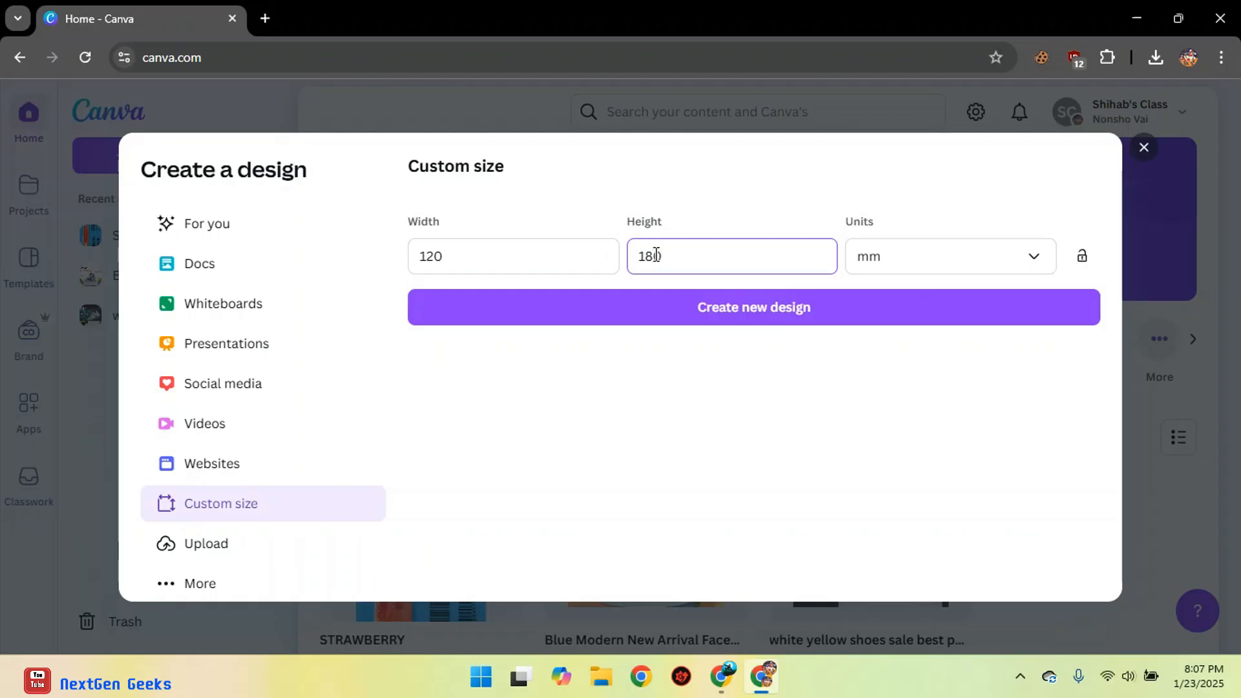
pyautogui.click(713, 312)
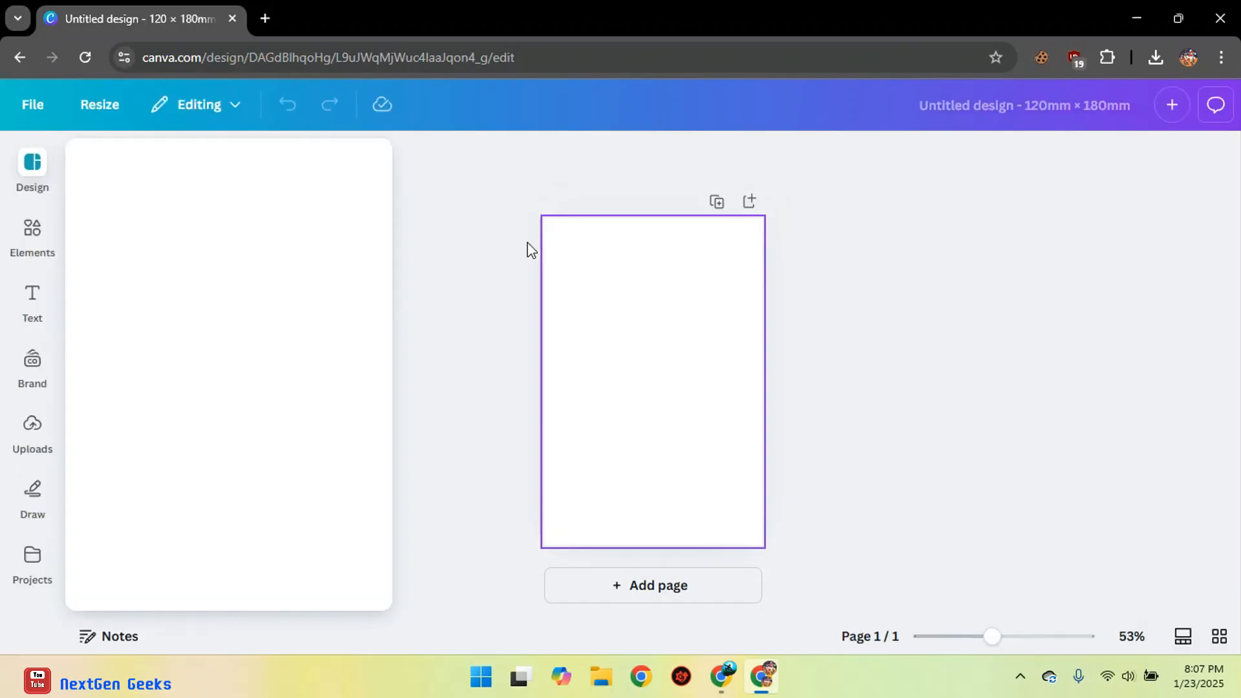
pyautogui.click(399, 155)
pyautogui.click(610, 391)
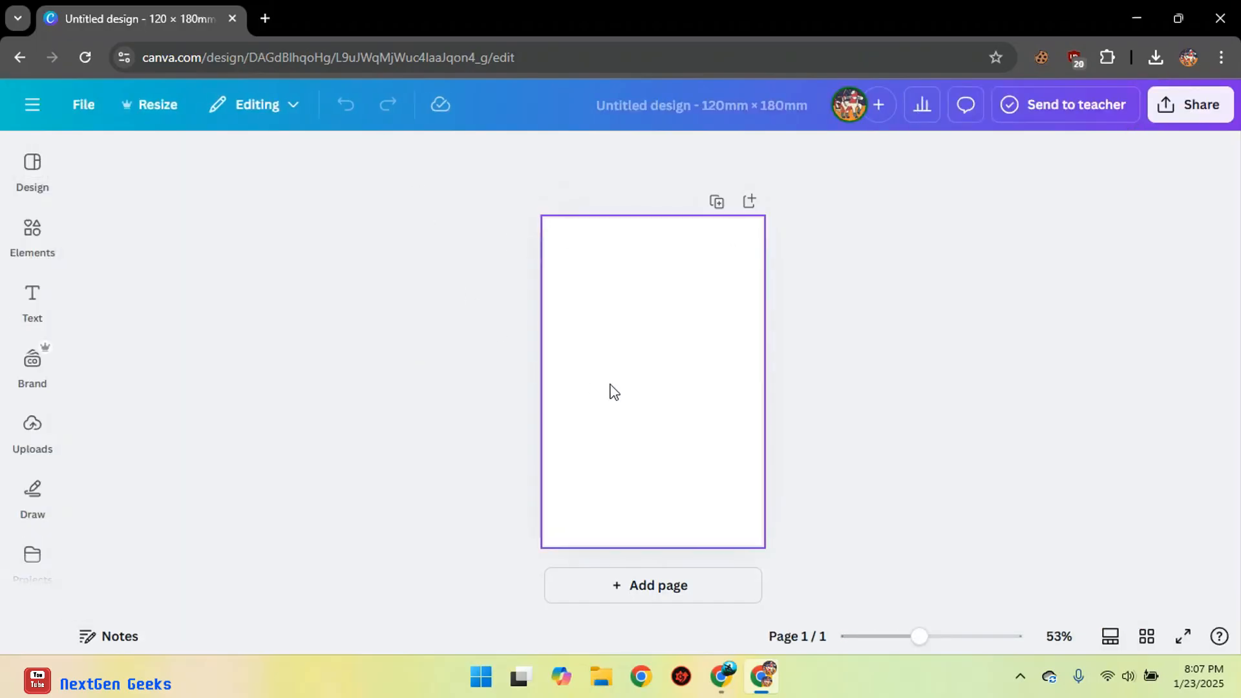
# Step: Show the rulers and place a vertical guide at the page's horizontal centre, at 60 mm
pyautogui.moveTo(919, 638); pyautogui.dragTo(931, 649)
pyautogui.click(831, 530)
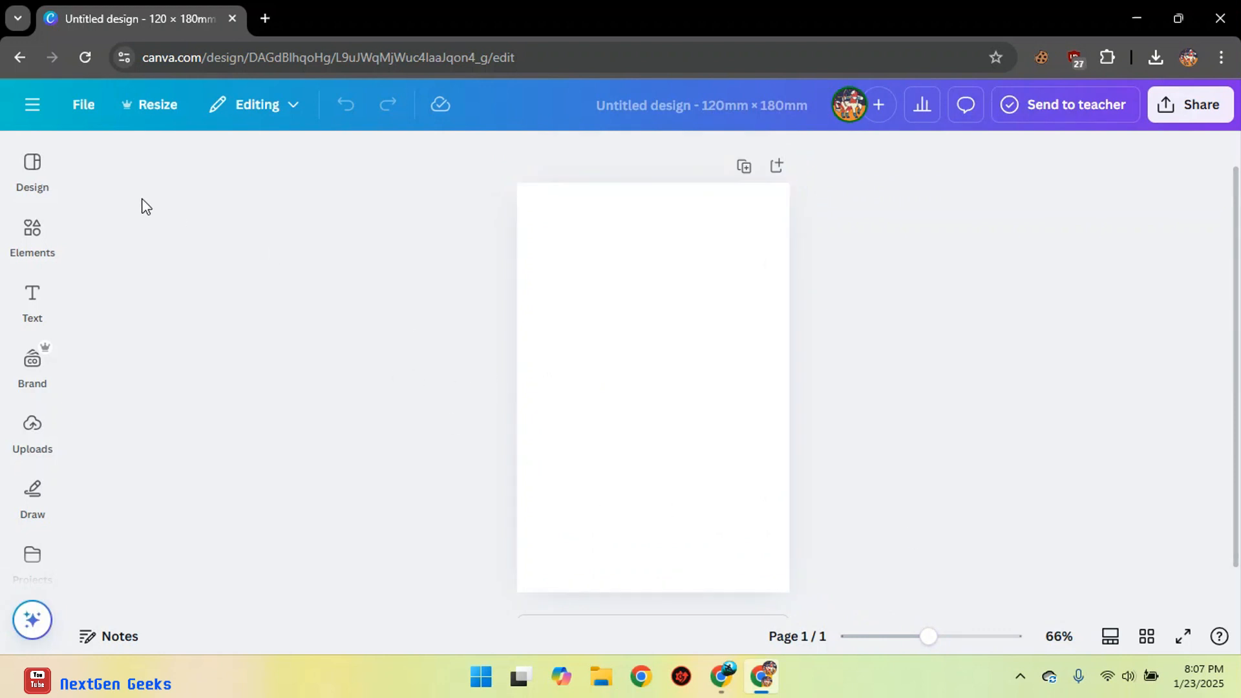
pyautogui.click(104, 118)
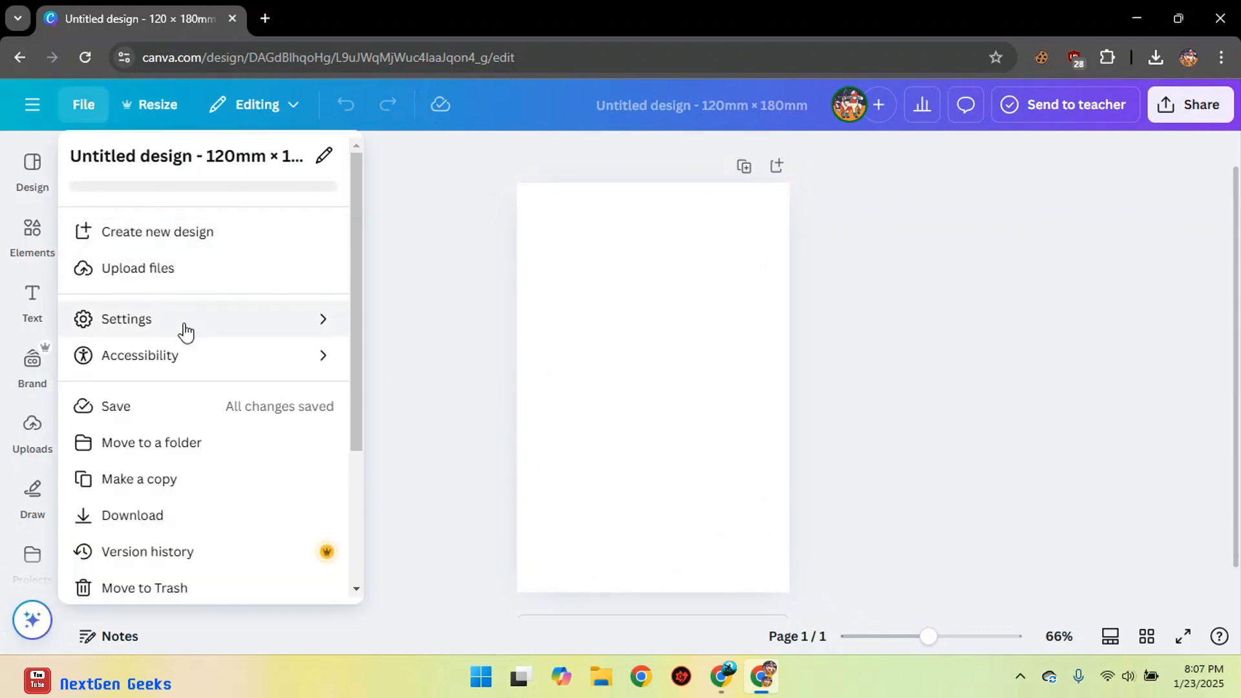
pyautogui.moveTo(187, 331)
pyautogui.click(378, 319)
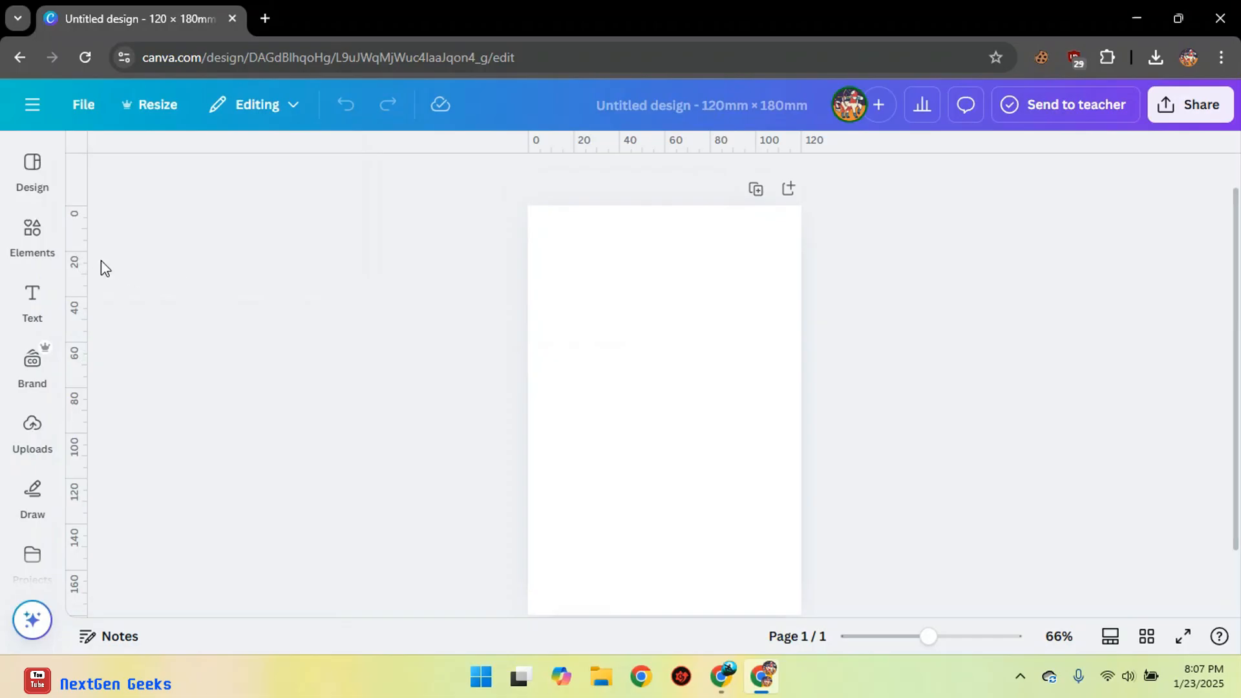
pyautogui.moveTo(76, 271); pyautogui.dragTo(664, 301)
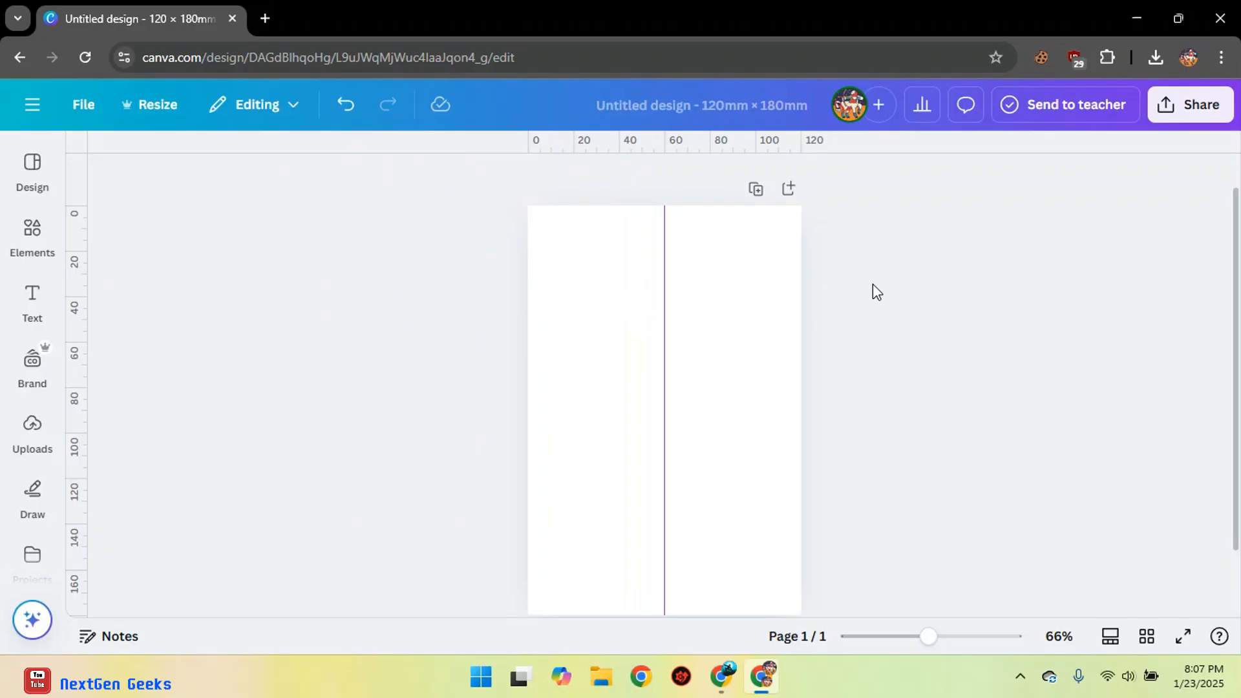
# Step: Fill the page background with the solid light blue default color
pyautogui.click(679, 282)
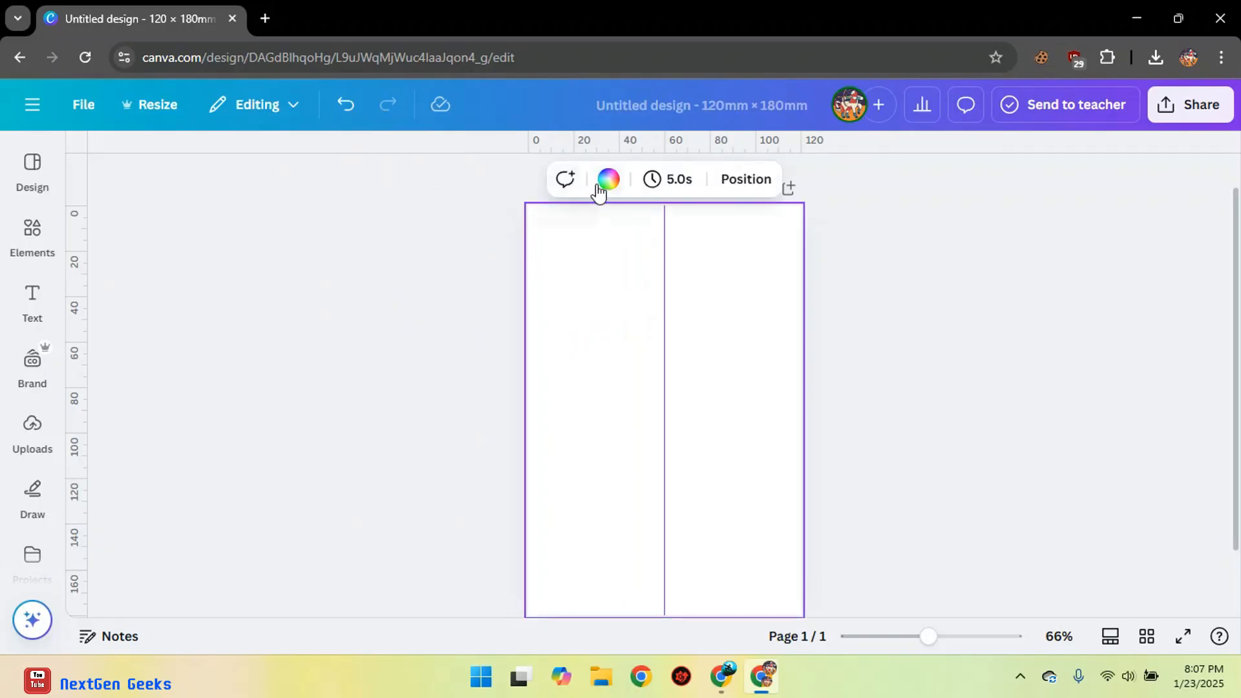
pyautogui.click(608, 180)
pyautogui.scroll(-1, 271, 491)
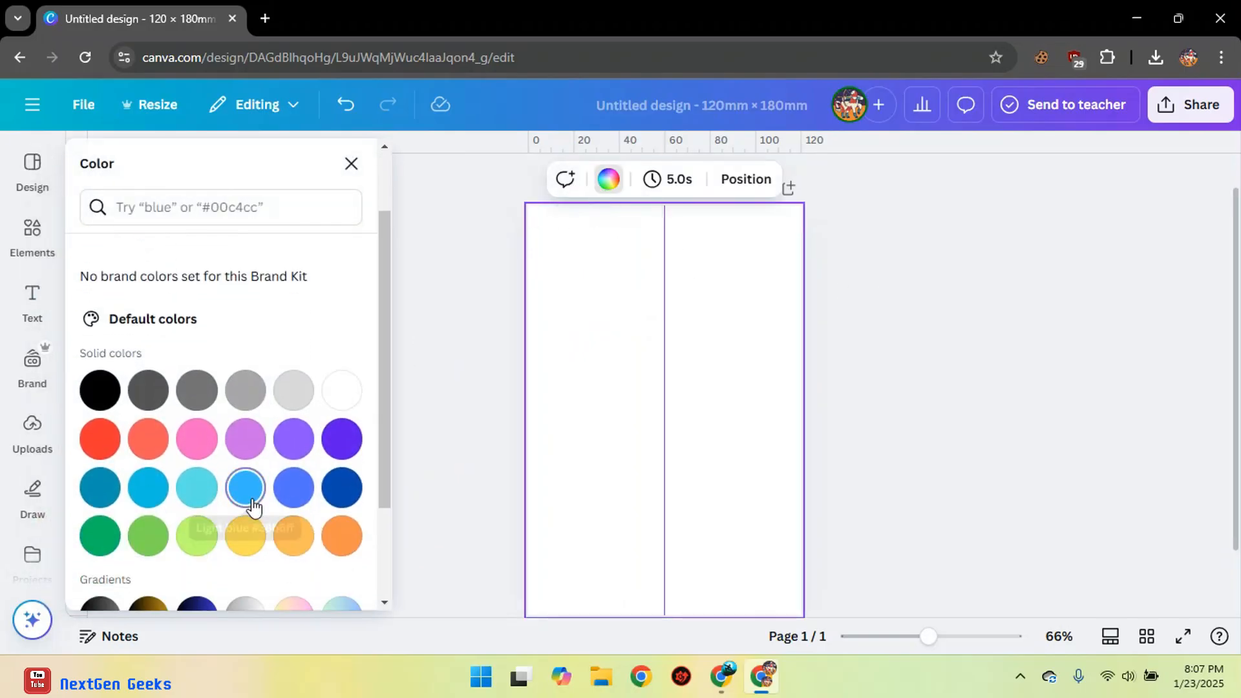
pyautogui.click(249, 501)
pyautogui.click(456, 412)
# Step: Search the elements library for "popsicle strawberry"
pyautogui.click(32, 233)
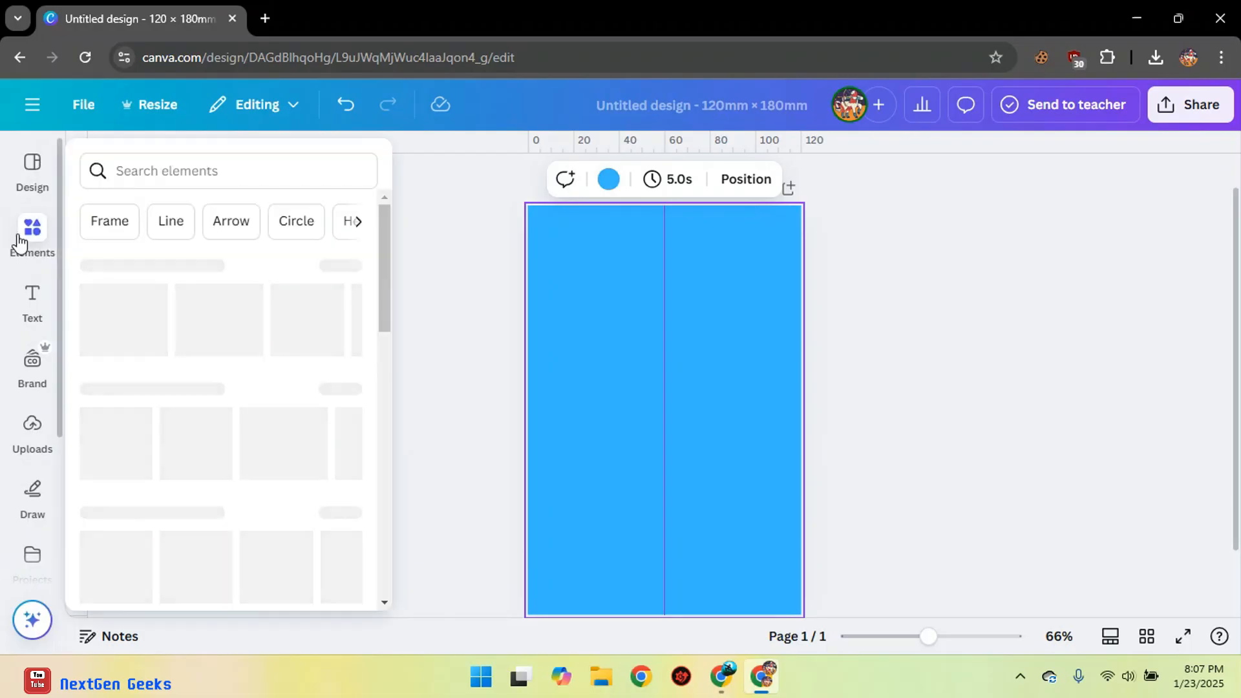
pyautogui.click(194, 161)
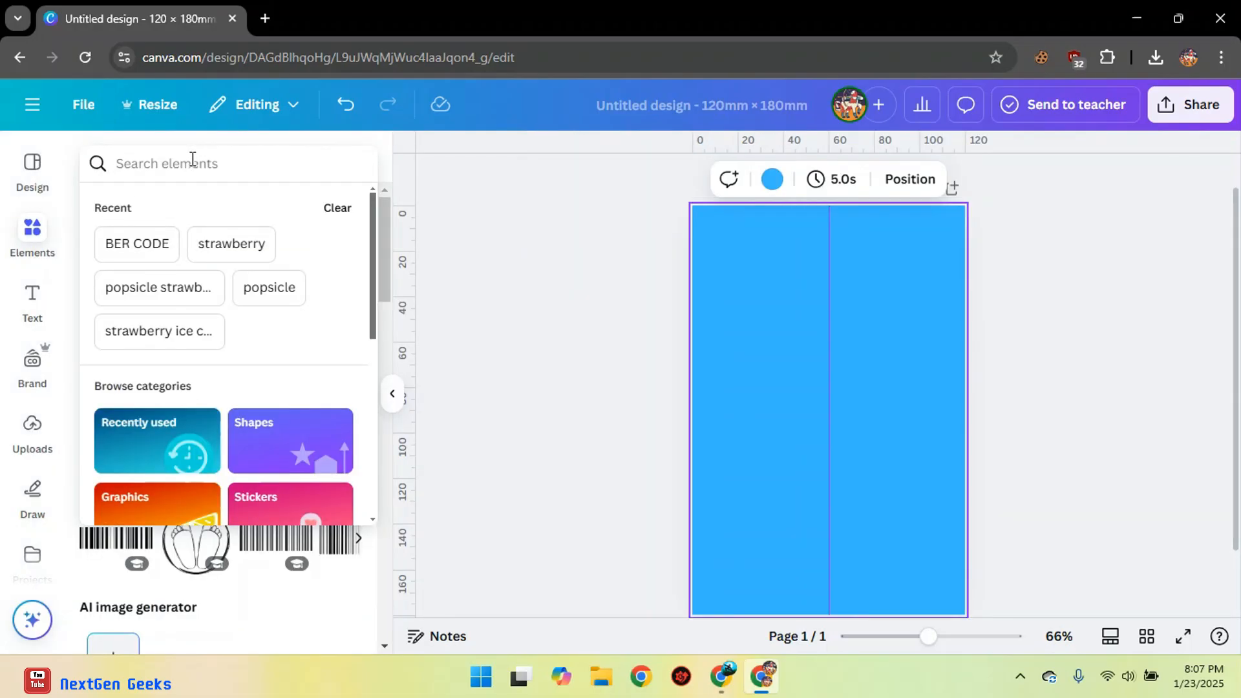
pyautogui.write('P')
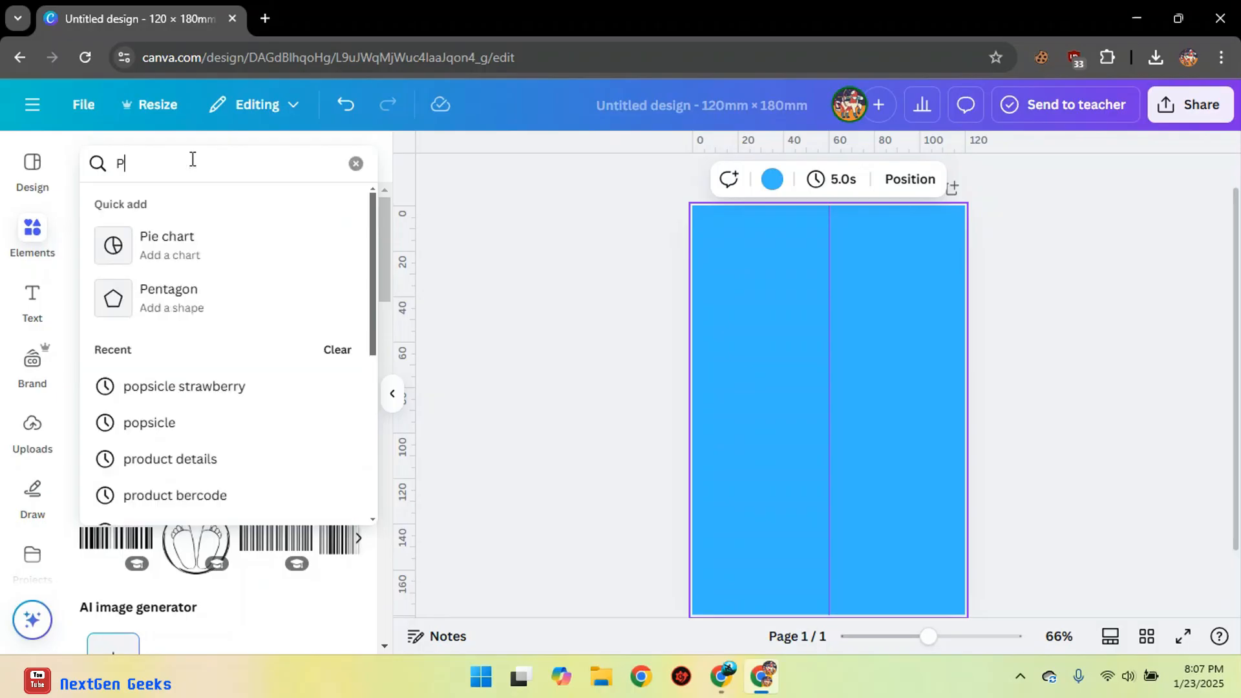
pyautogui.write('PZ')
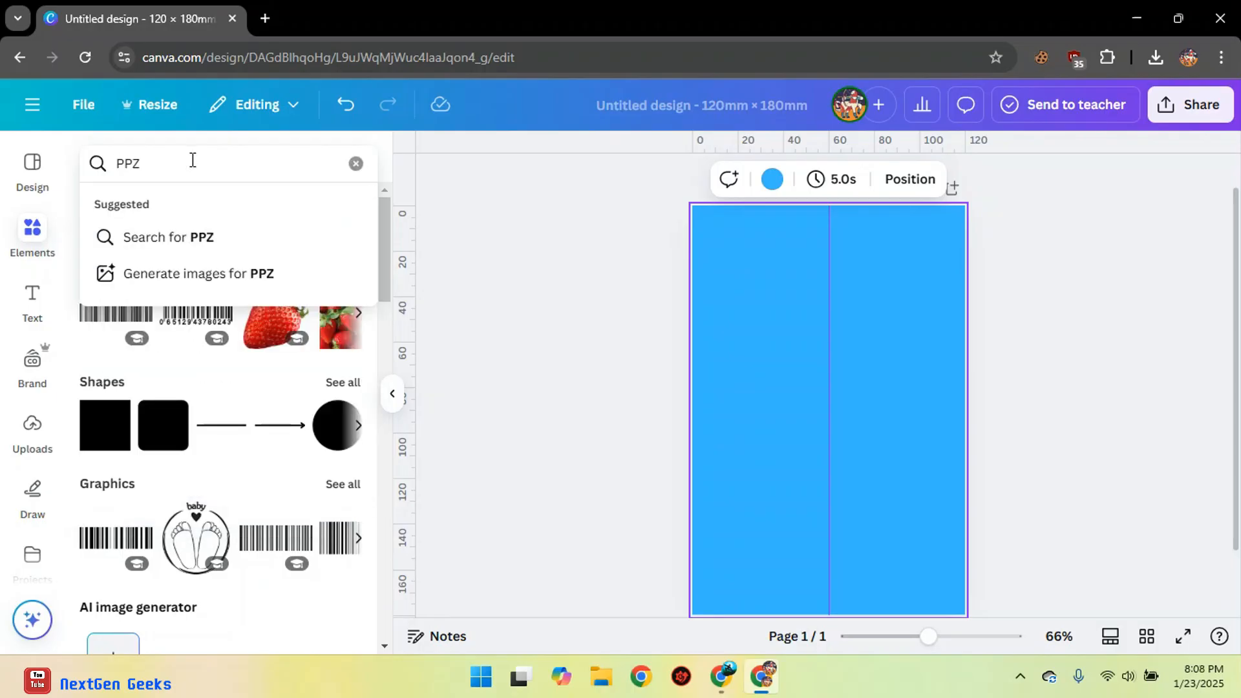
pyautogui.press('BackSpace')
pyautogui.press('BackSpace')
pyautogui.write('OPS')
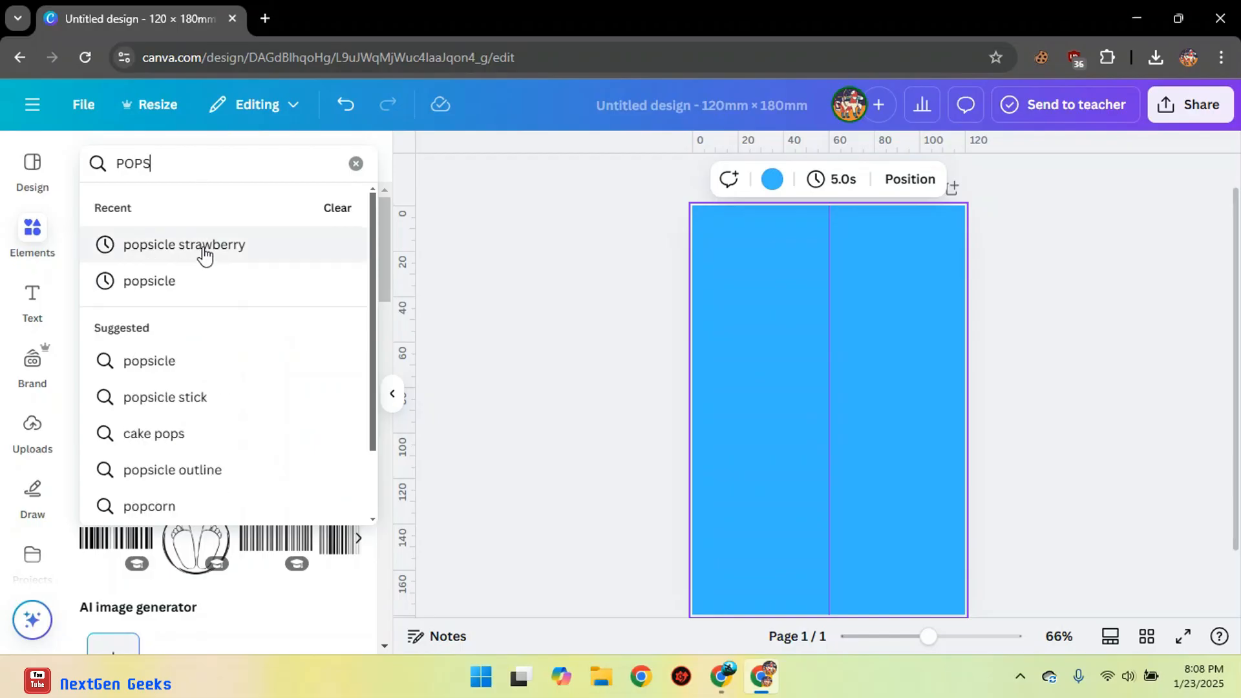
pyautogui.click(226, 244)
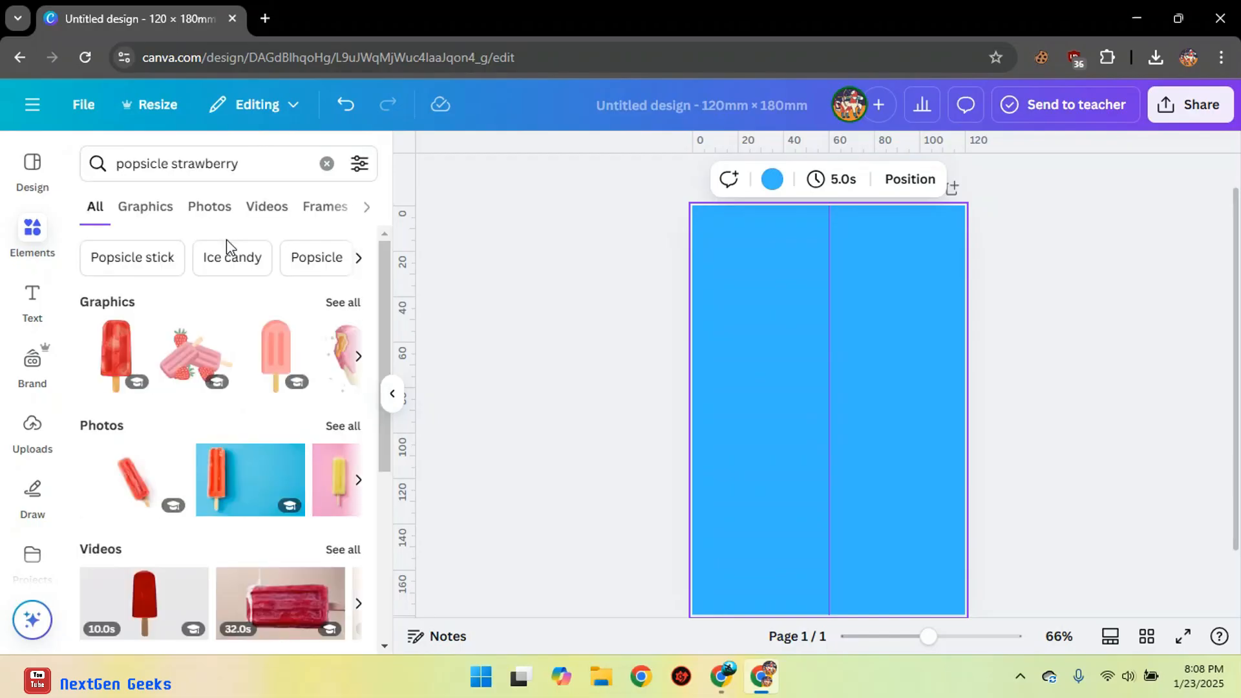
# Step: Add the photo of the red popsicle on a blue backdrop to the page and remove its background
pyautogui.click(354, 426)
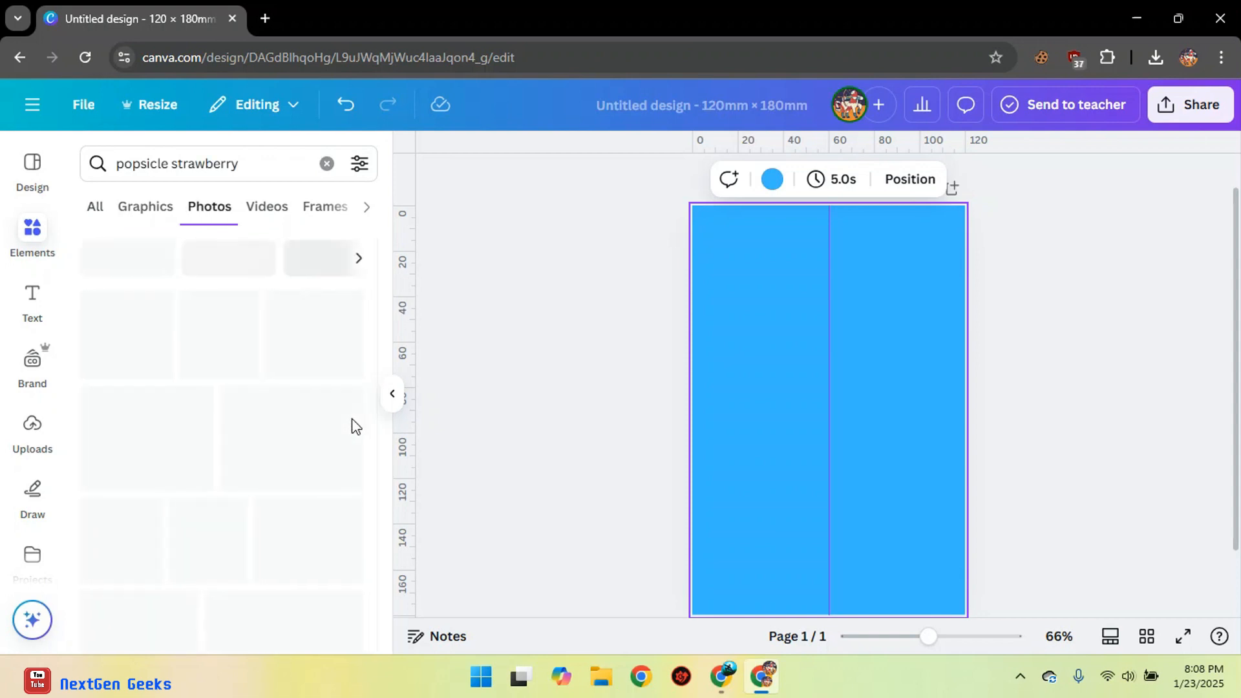
pyautogui.scroll(-4, 264, 397)
pyautogui.scroll(4, 259, 395)
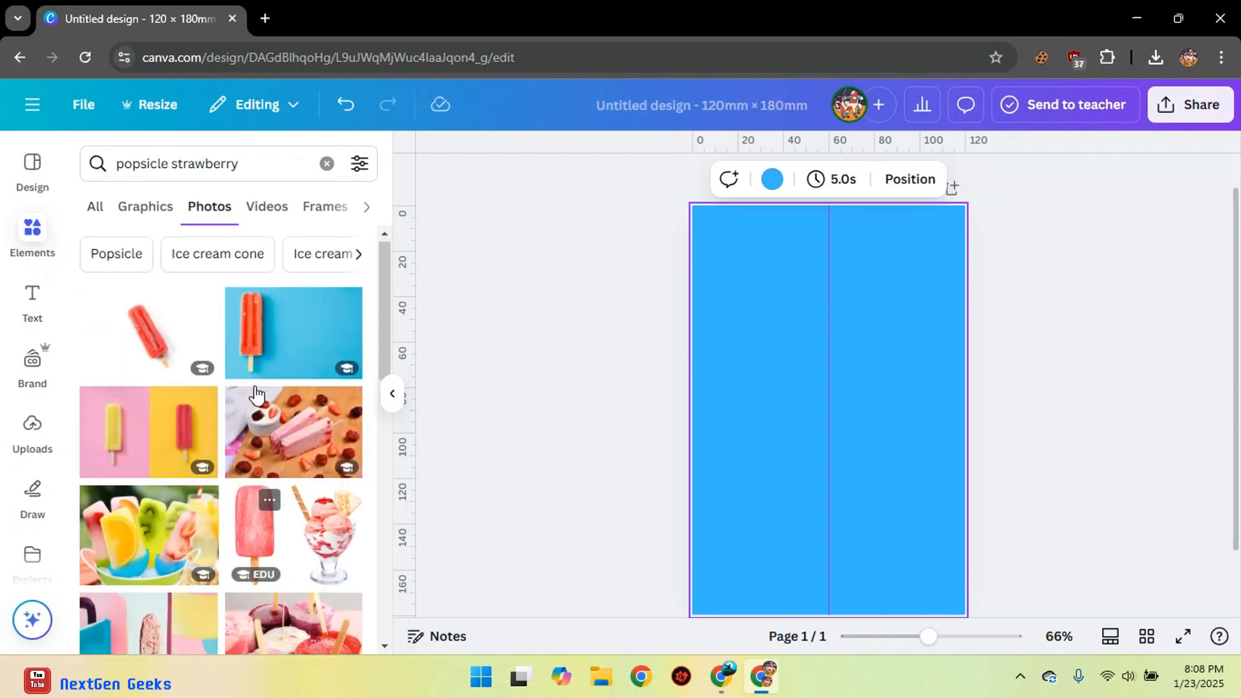
pyautogui.click(265, 344)
pyautogui.click(666, 180)
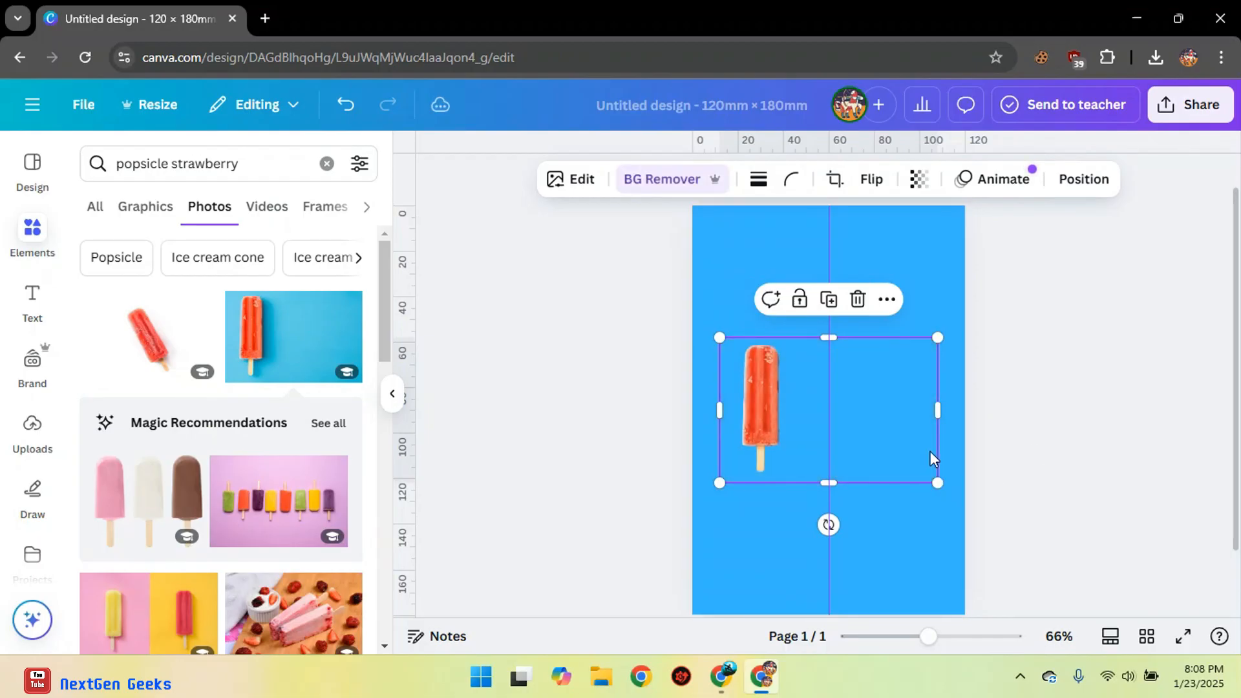
# Step: Crop the popsicle photo's empty side, enlarge it and place the popsicle on the left half of the page
pyautogui.moveTo(937, 414); pyautogui.dragTo(800, 426)
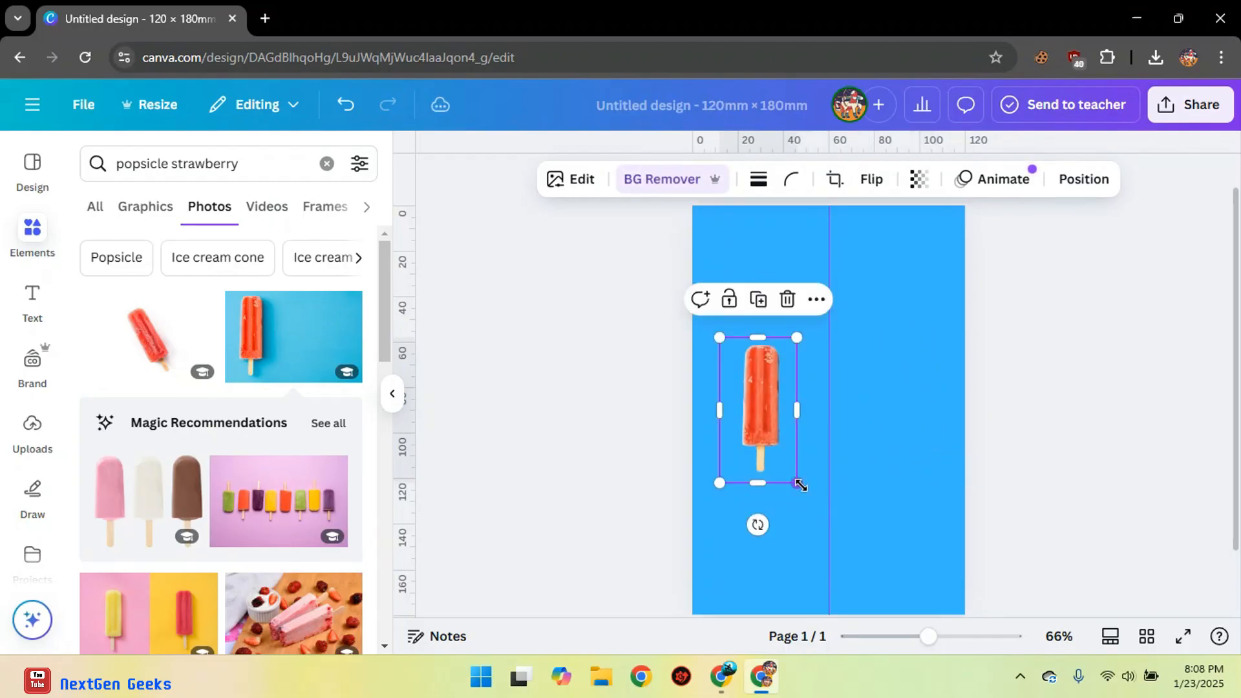
pyautogui.moveTo(798, 483); pyautogui.dragTo(968, 636)
pyautogui.moveTo(868, 507); pyautogui.dragTo(826, 411)
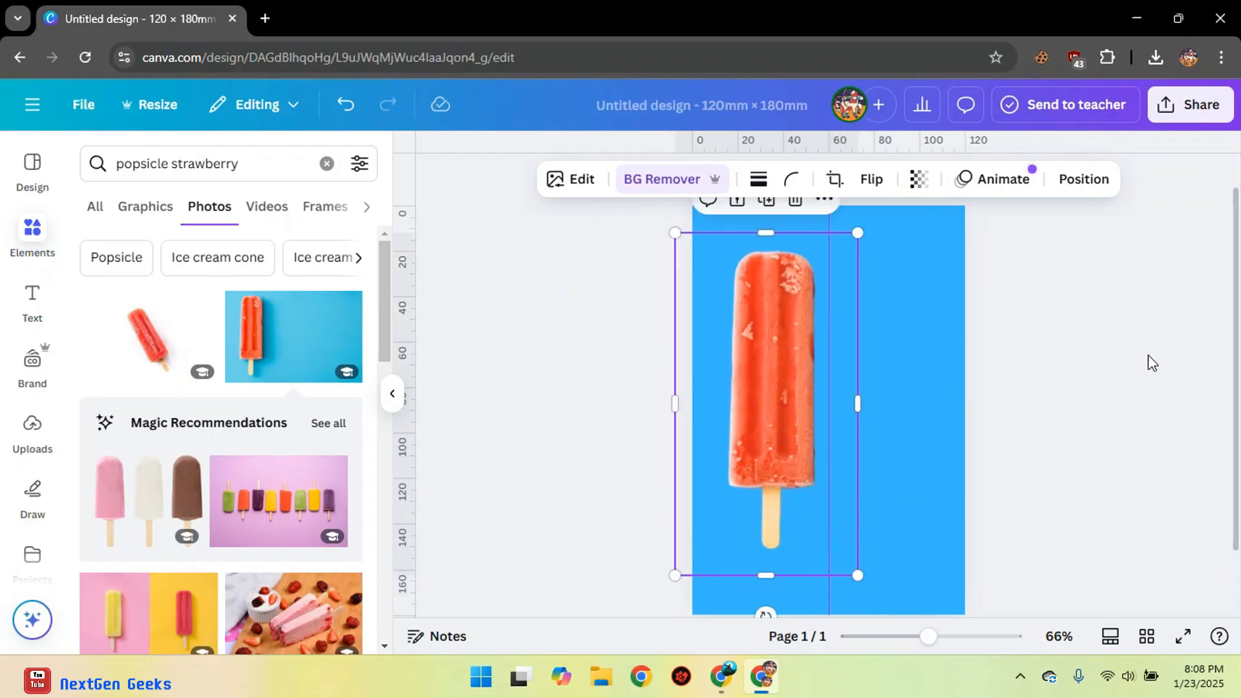
pyautogui.click(1151, 362)
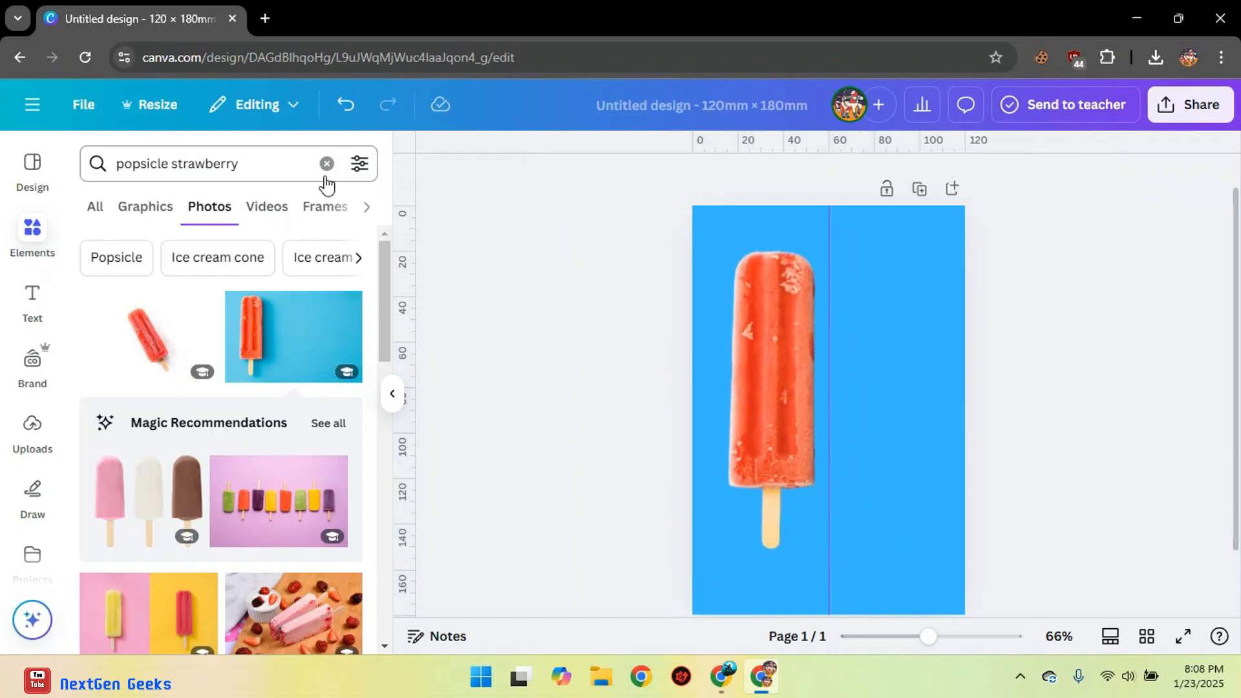
# Step: Search the photos for "strawberry" and add the picture filled with piled strawberries to the page
pyautogui.moveTo(173, 158); pyautogui.dragTo(110, 165)
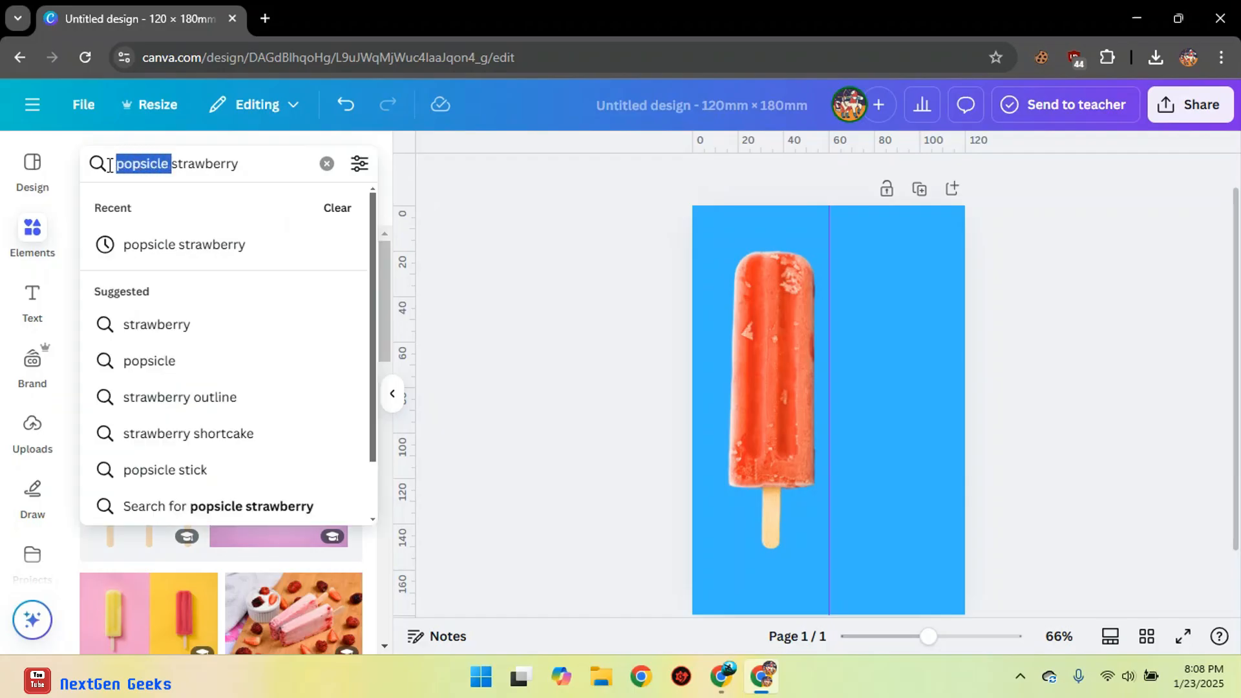
pyautogui.press('BackSpace')
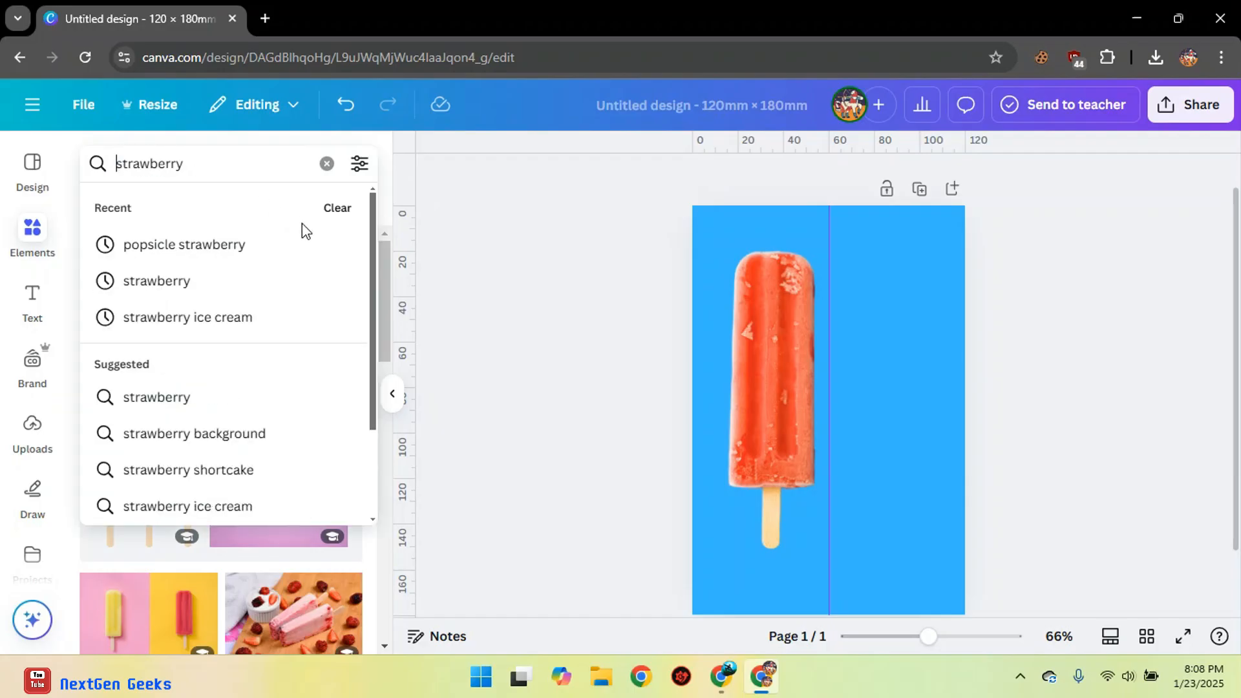
pyautogui.press('Return')
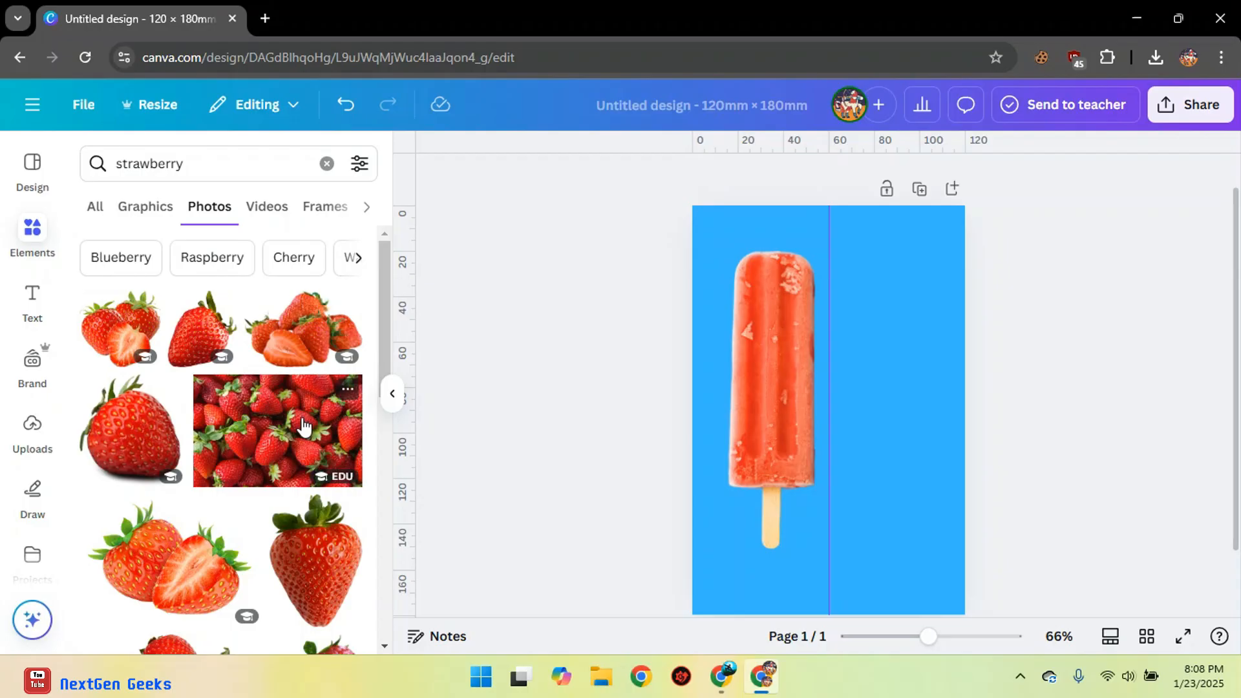
pyautogui.click(303, 428)
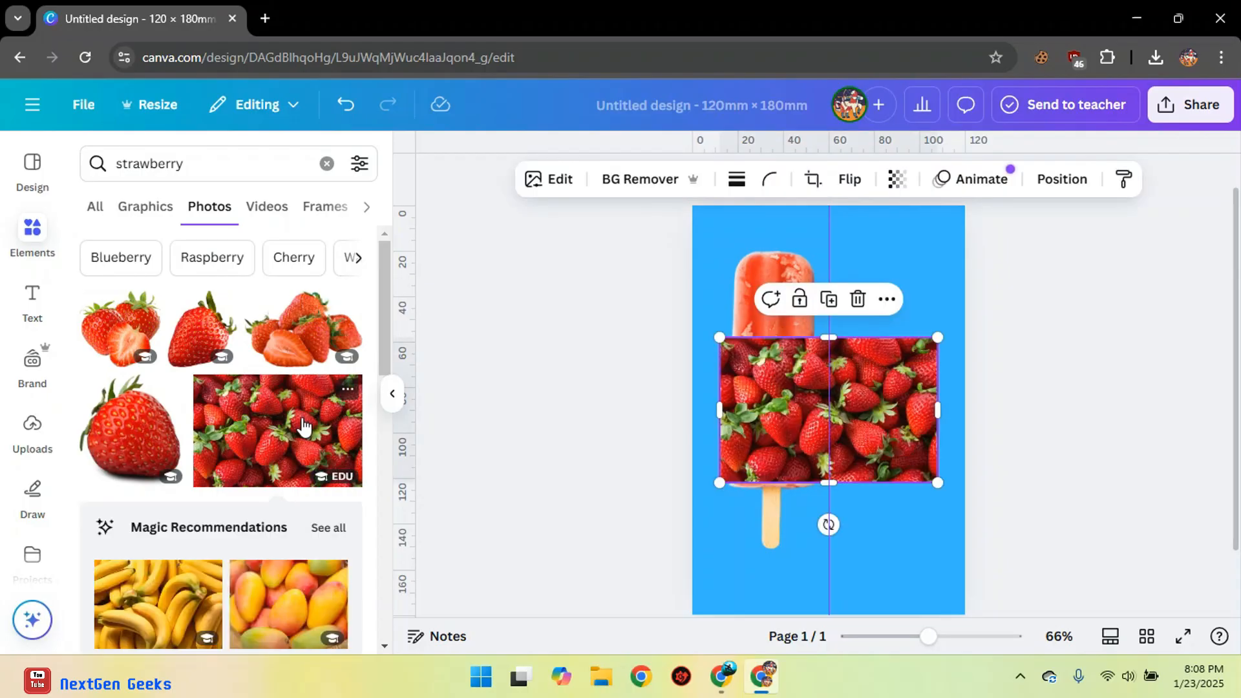
# Step: Find the Image Blender app by searching for "blend" and open it for the strawberry photo
pyautogui.scroll(-3, 42, 427)
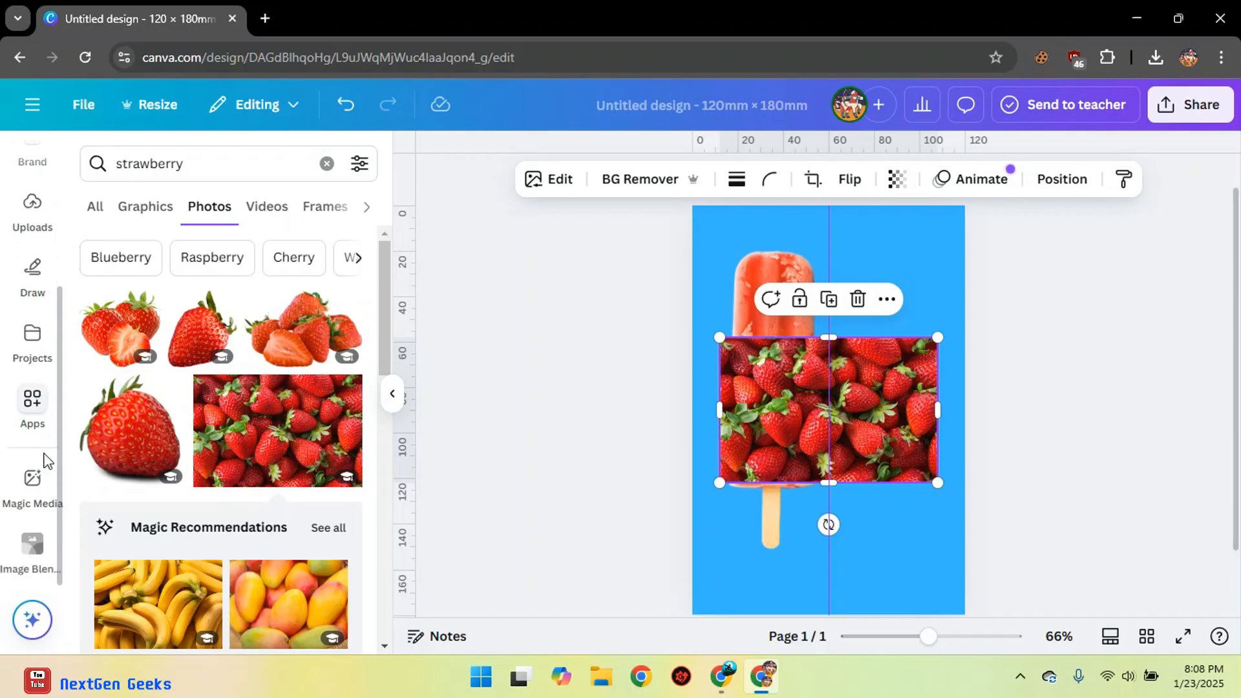
pyautogui.click(34, 400)
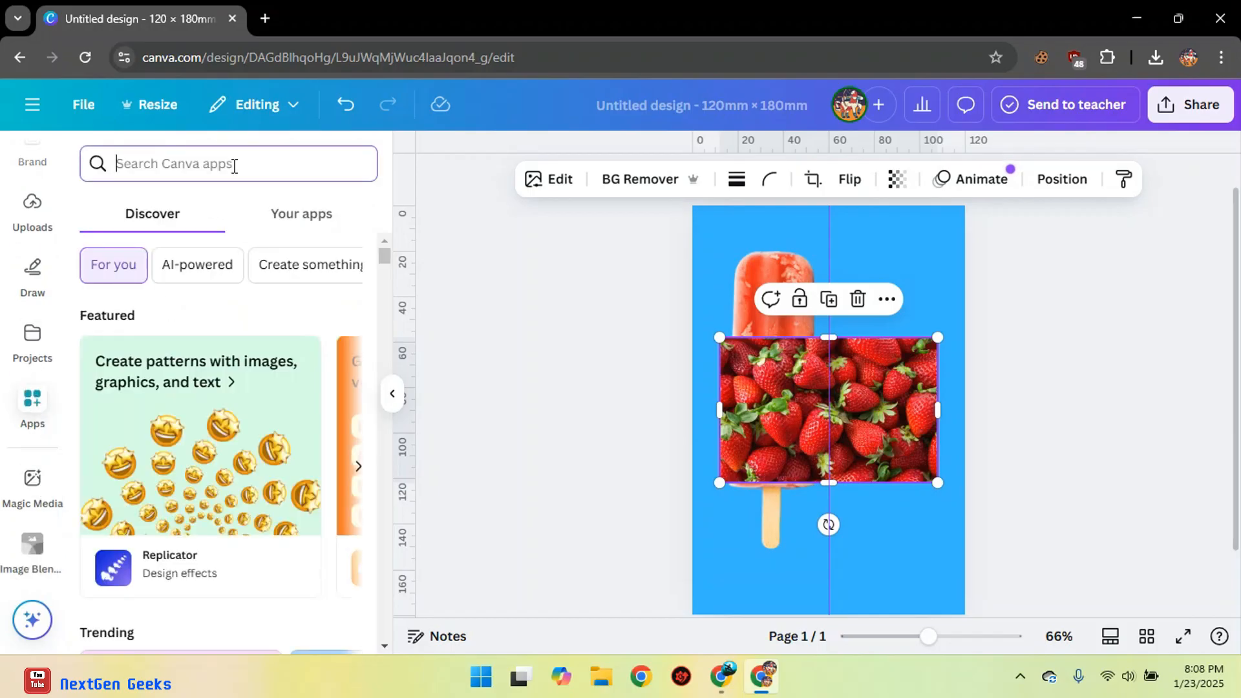
pyautogui.write('blend')
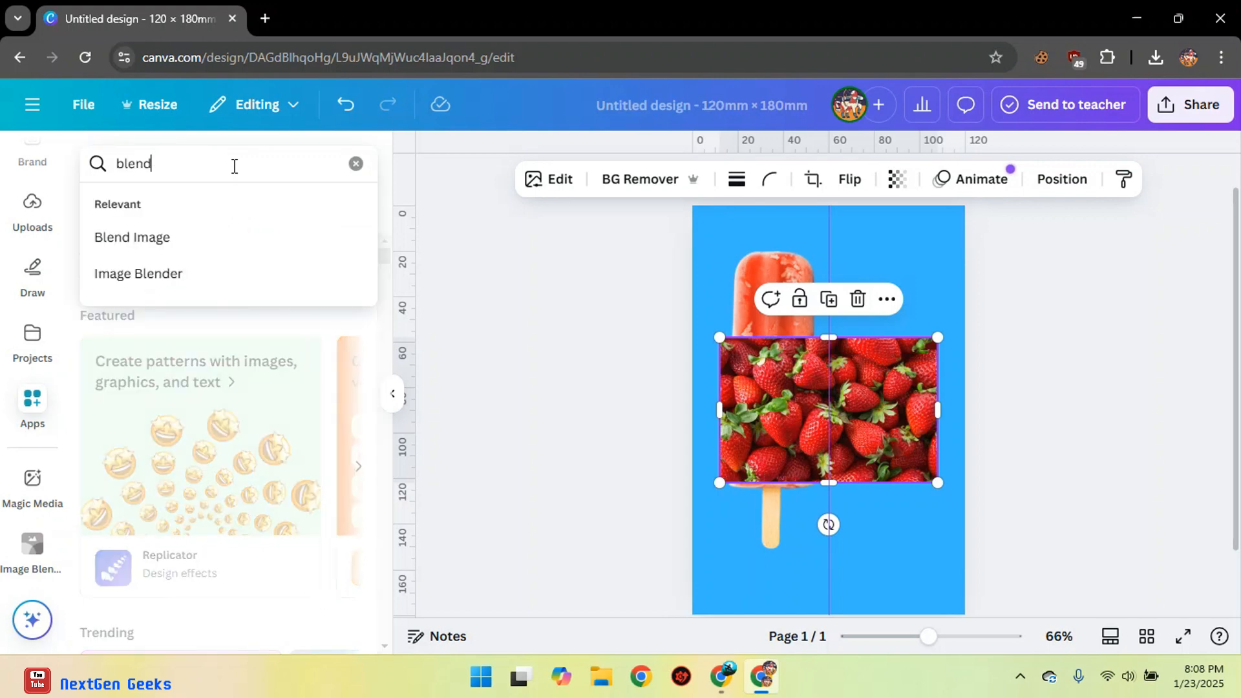
pyautogui.click(218, 274)
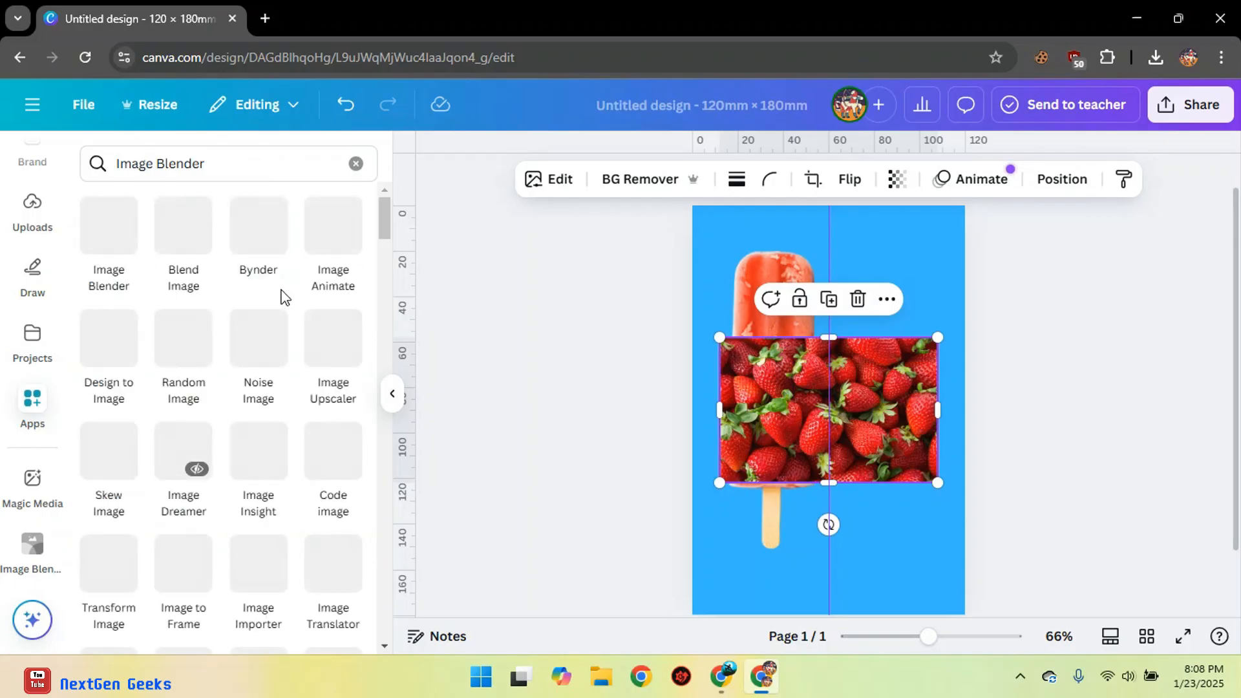
pyautogui.click(106, 232)
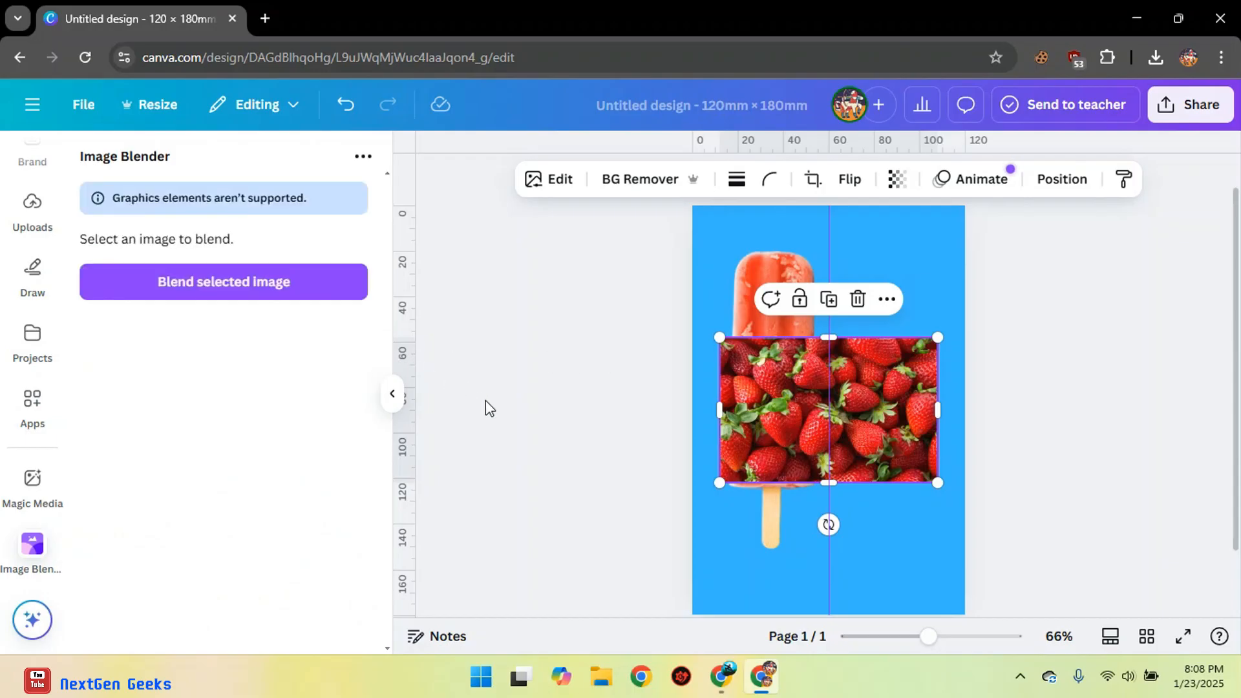
pyautogui.click(323, 285)
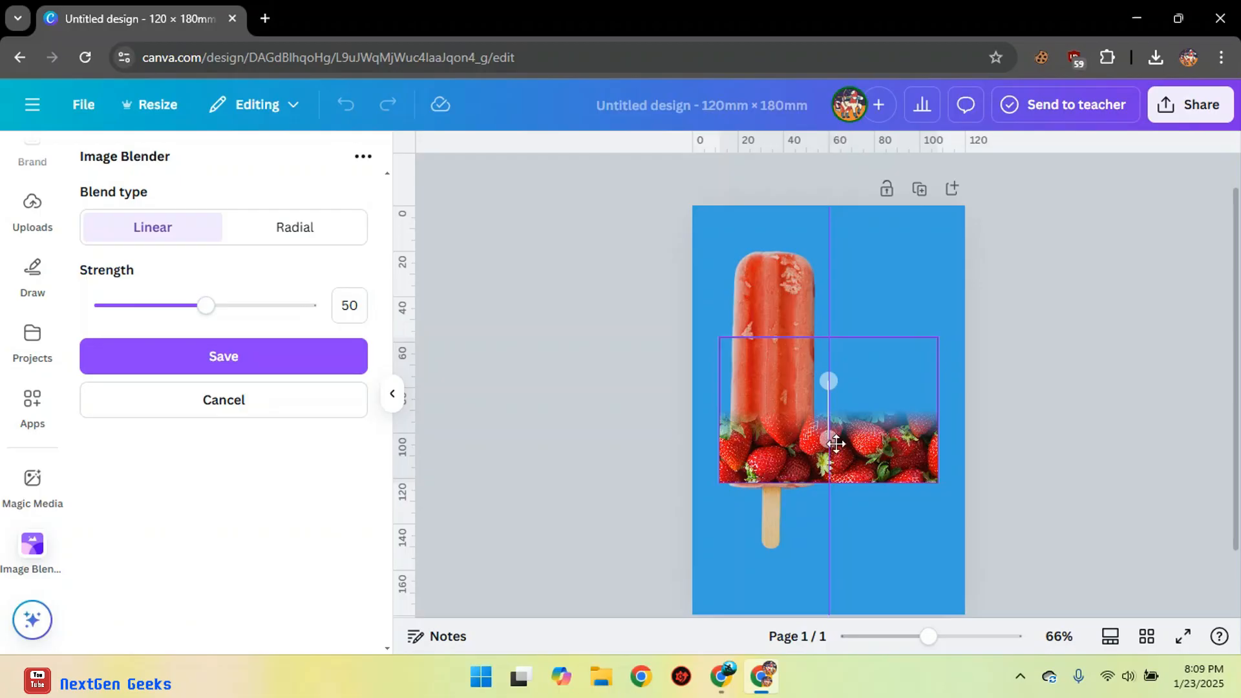
pyautogui.moveTo(830, 438)
pyautogui.mouseDown()
pyautogui.moveTo(842, 464)
pyautogui.moveTo(828, 450)
pyautogui.moveTo(824, 469)
pyautogui.moveTo(826, 450)
pyautogui.mouseUp()
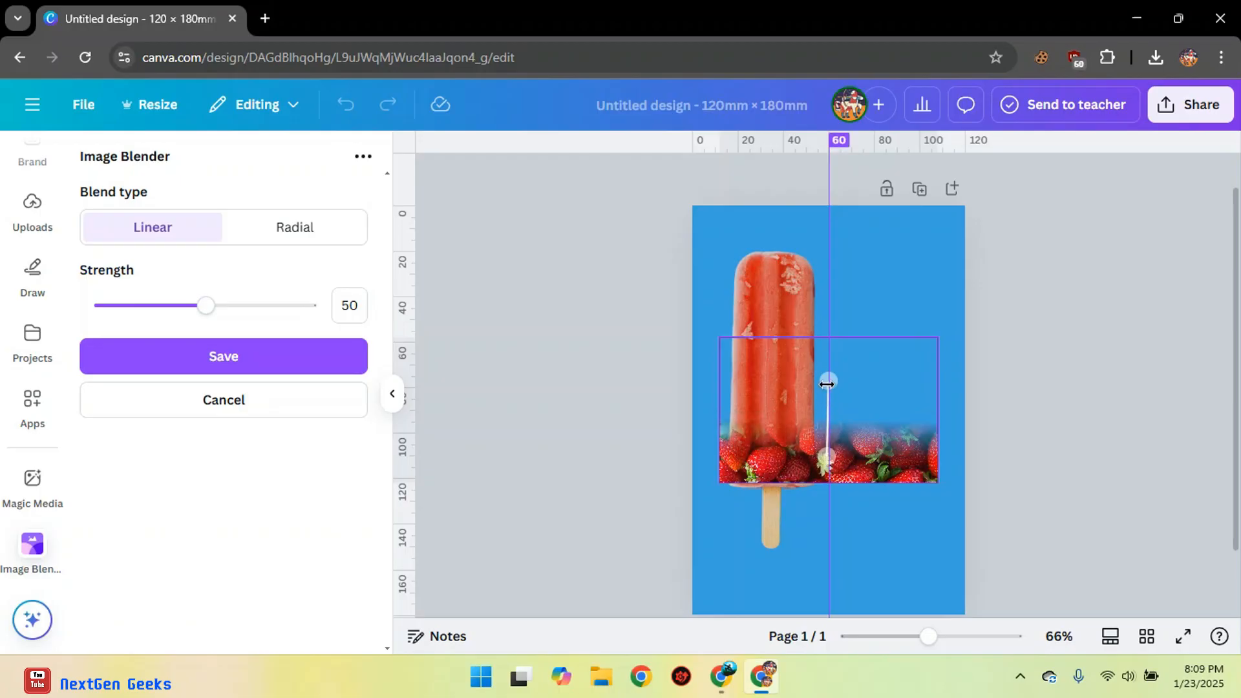
pyautogui.moveTo(827, 380); pyautogui.dragTo(825, 353)
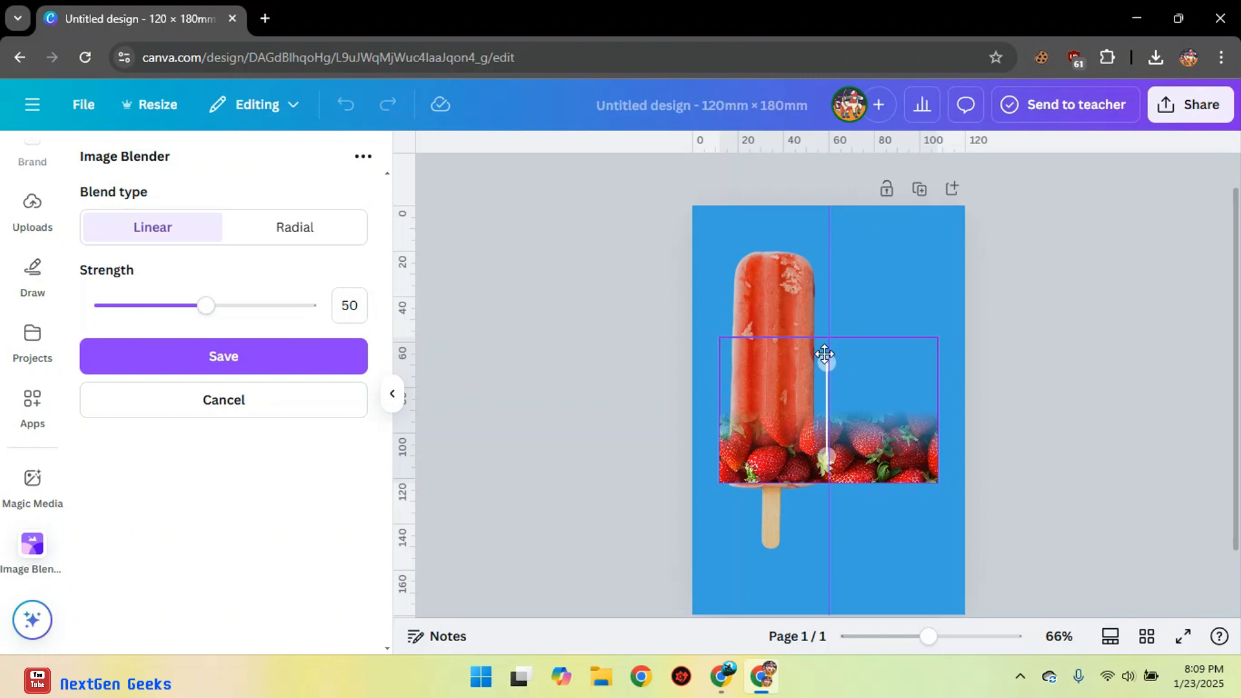
pyautogui.click(1119, 371)
# Step: Apply a linear blend at strength 50 that fades out the upper part of the strawberry photo, and save it
pyautogui.click(197, 281)
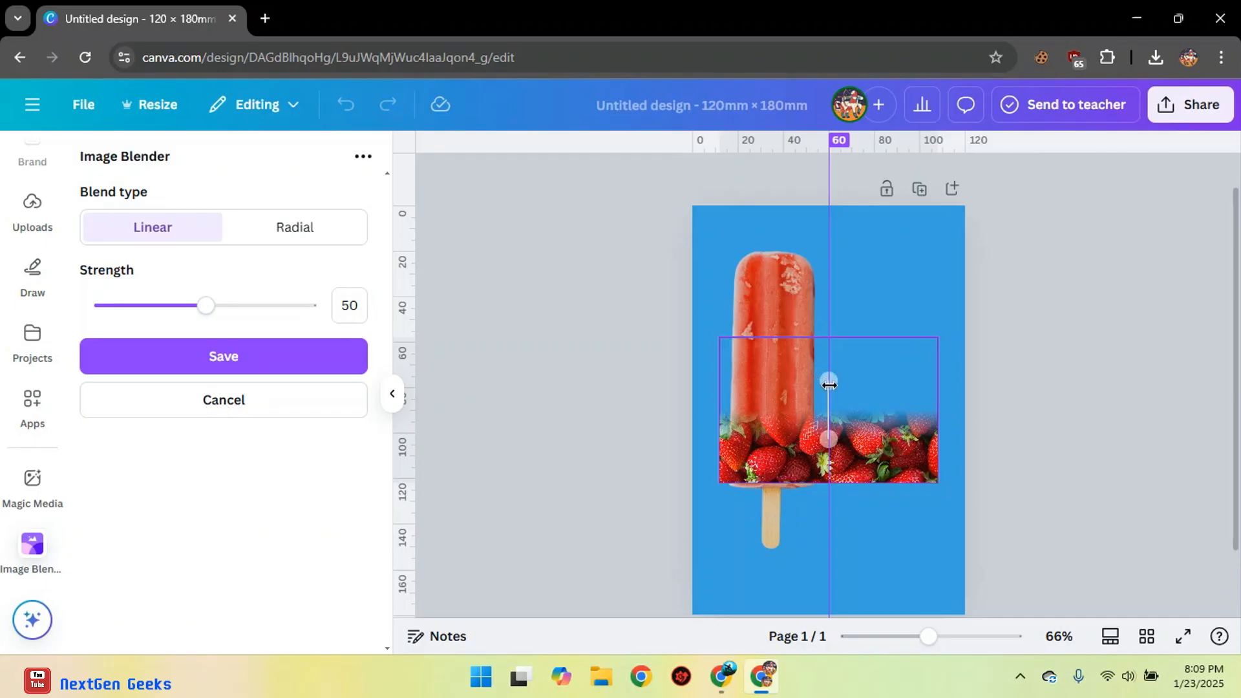
pyautogui.moveTo(828, 385); pyautogui.dragTo(830, 373)
pyautogui.moveTo(830, 437); pyautogui.dragTo(826, 448)
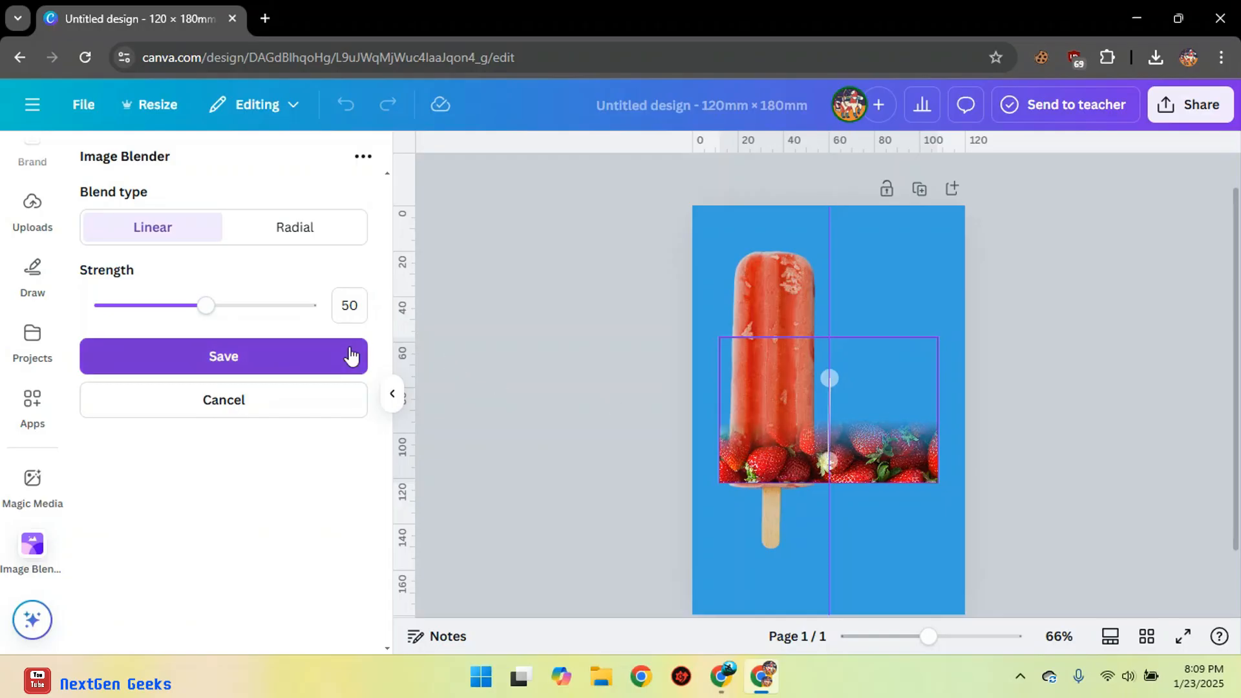
# Step: Enlarge the blended strawberry photo to the full page width and align it with the page's bottom edge
pyautogui.click(905, 453)
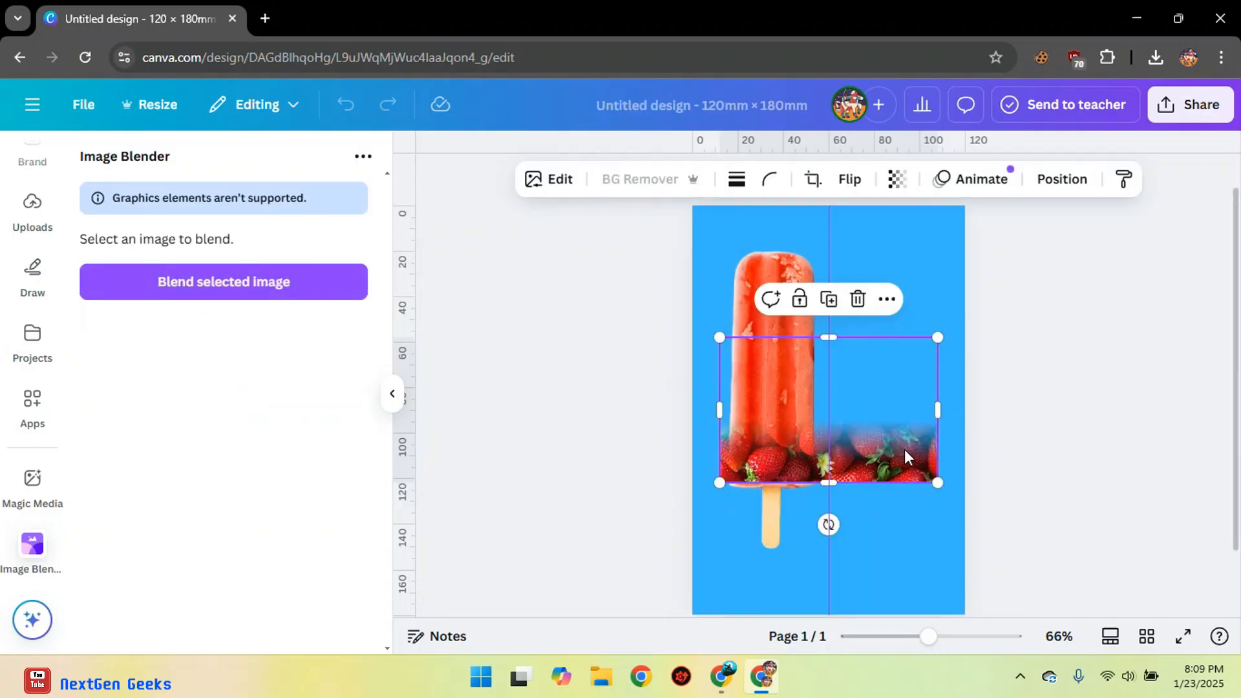
pyautogui.moveTo(905, 453); pyautogui.dragTo(985, 605)
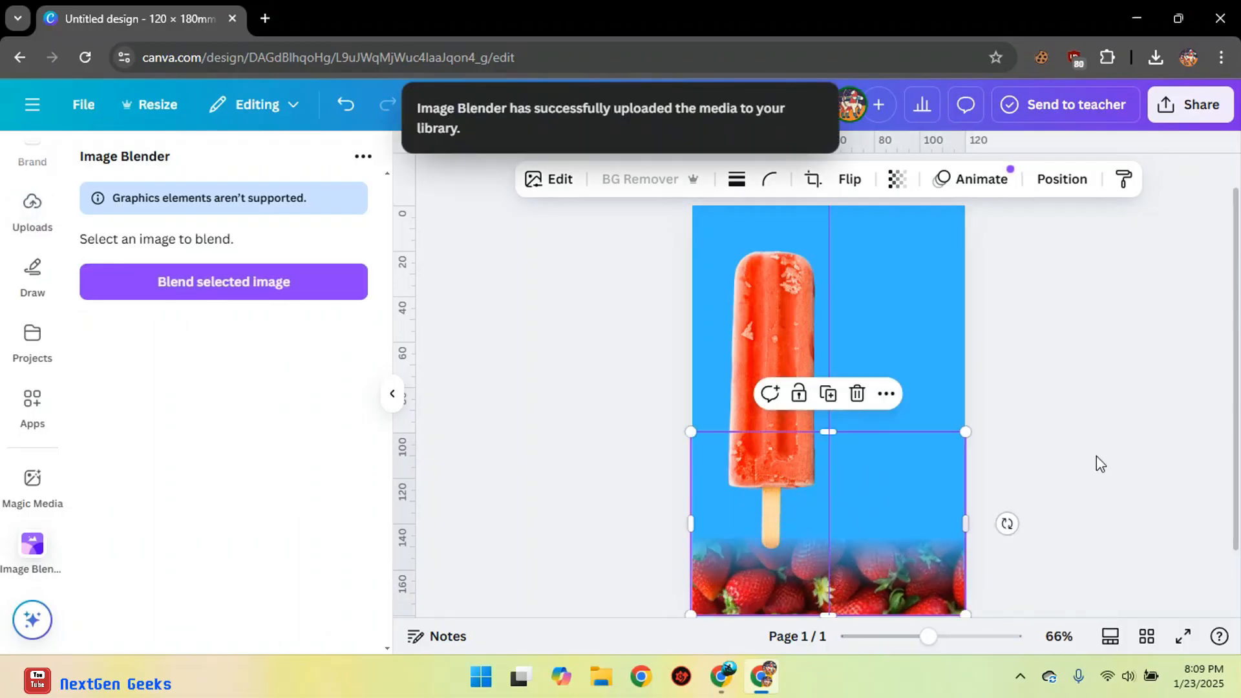
pyautogui.click(1158, 418)
# Step: Give the popsicle a Drop shadow with intensity 21, angle 63 and distance 44
pyautogui.click(799, 424)
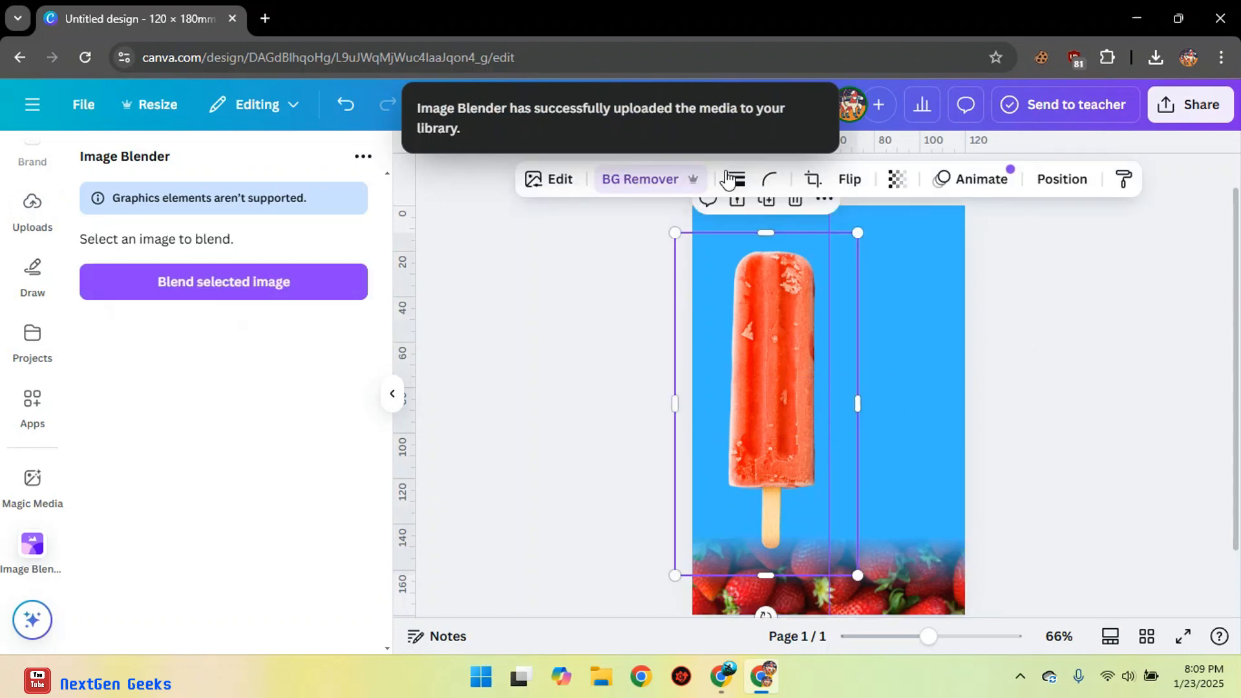
pyautogui.click(564, 182)
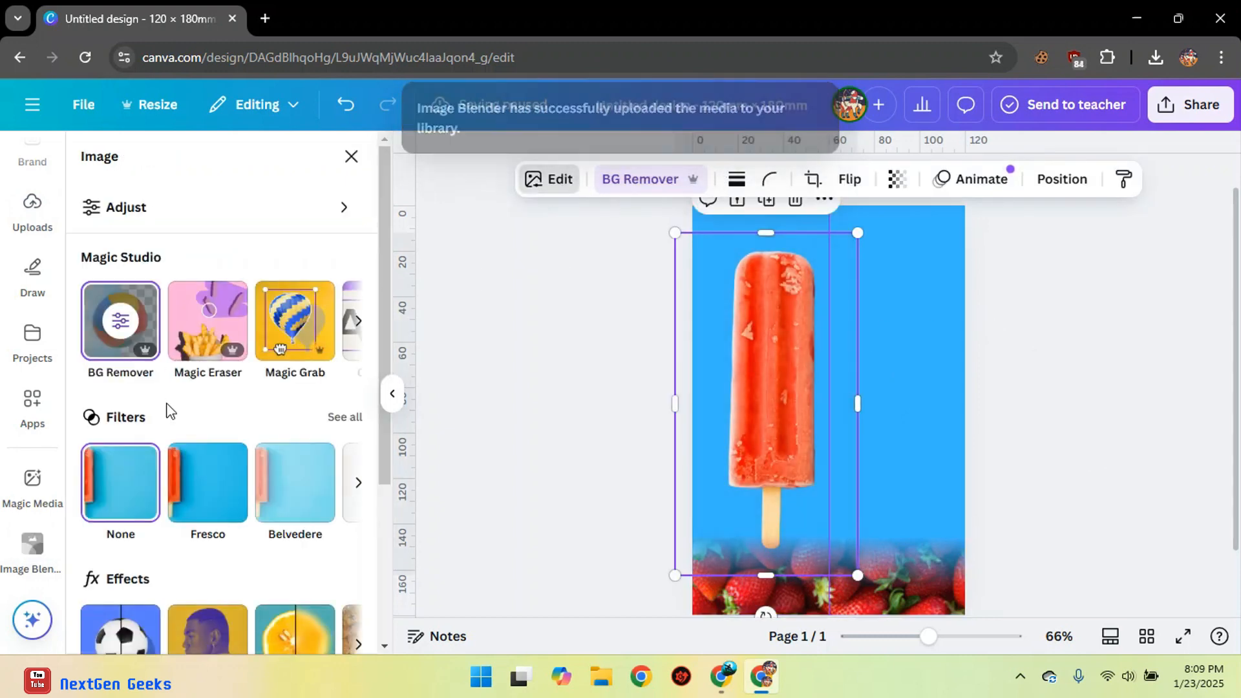
pyautogui.scroll(-4, 167, 407)
pyautogui.click(114, 435)
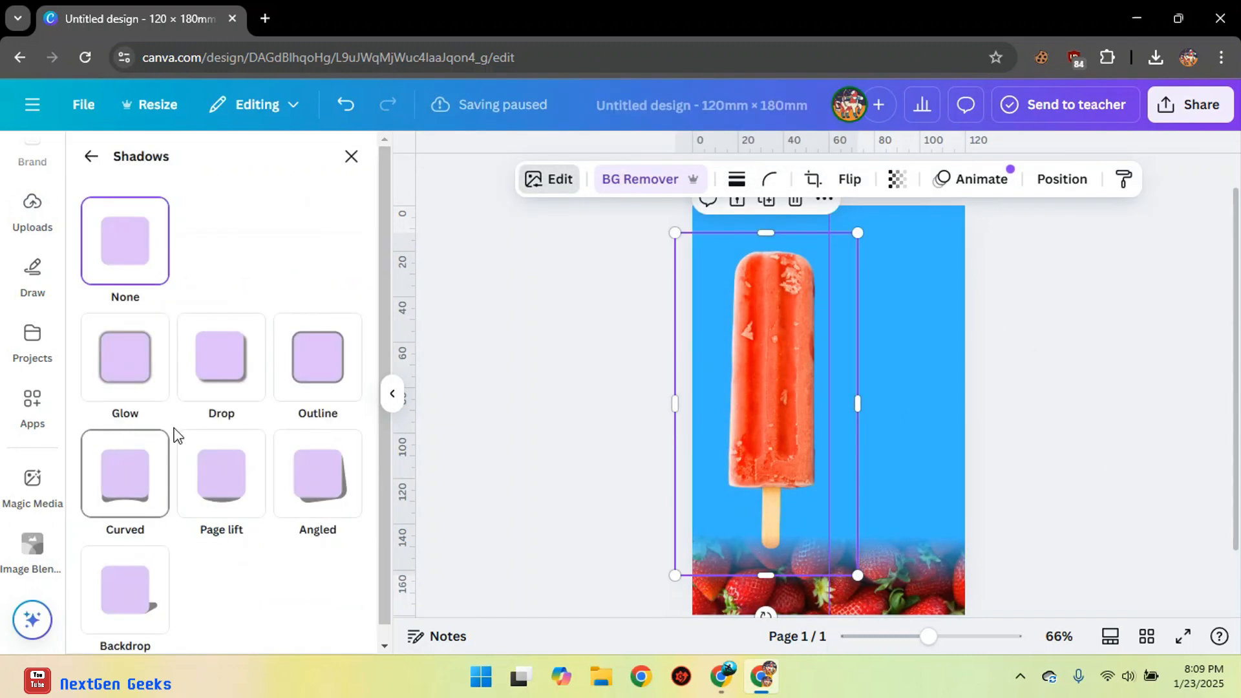
pyautogui.click(207, 376)
pyautogui.scroll(-5, 207, 482)
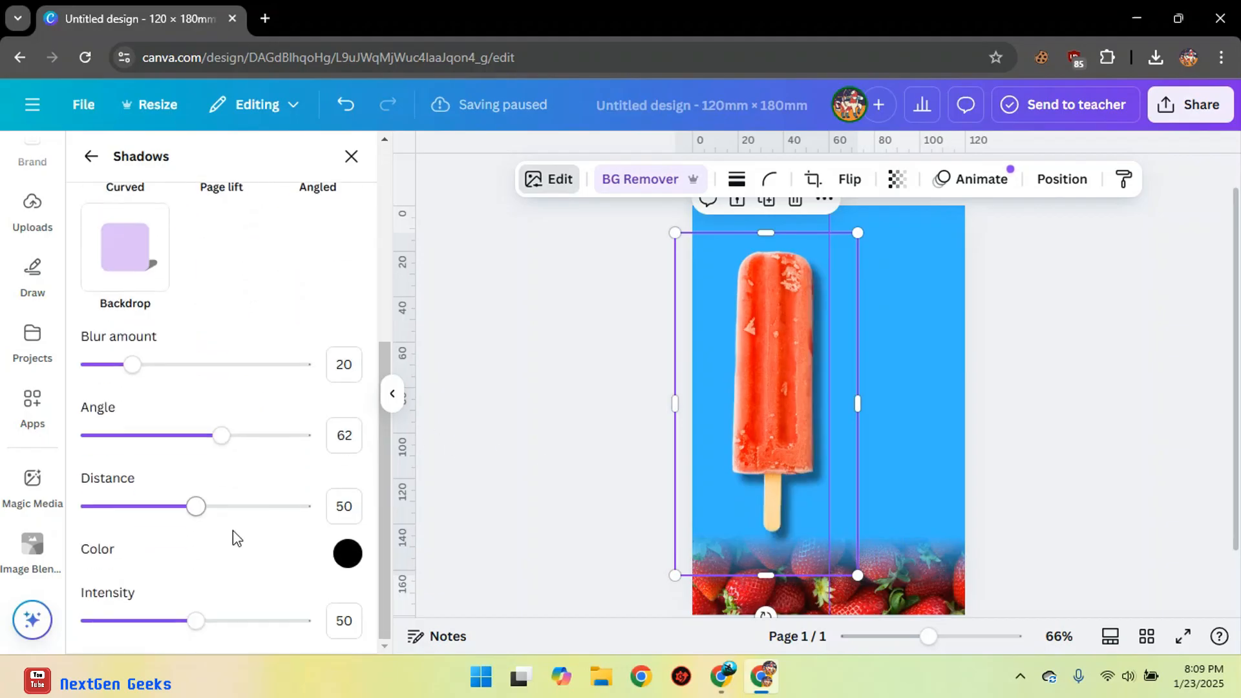
pyautogui.moveTo(199, 625); pyautogui.dragTo(133, 621)
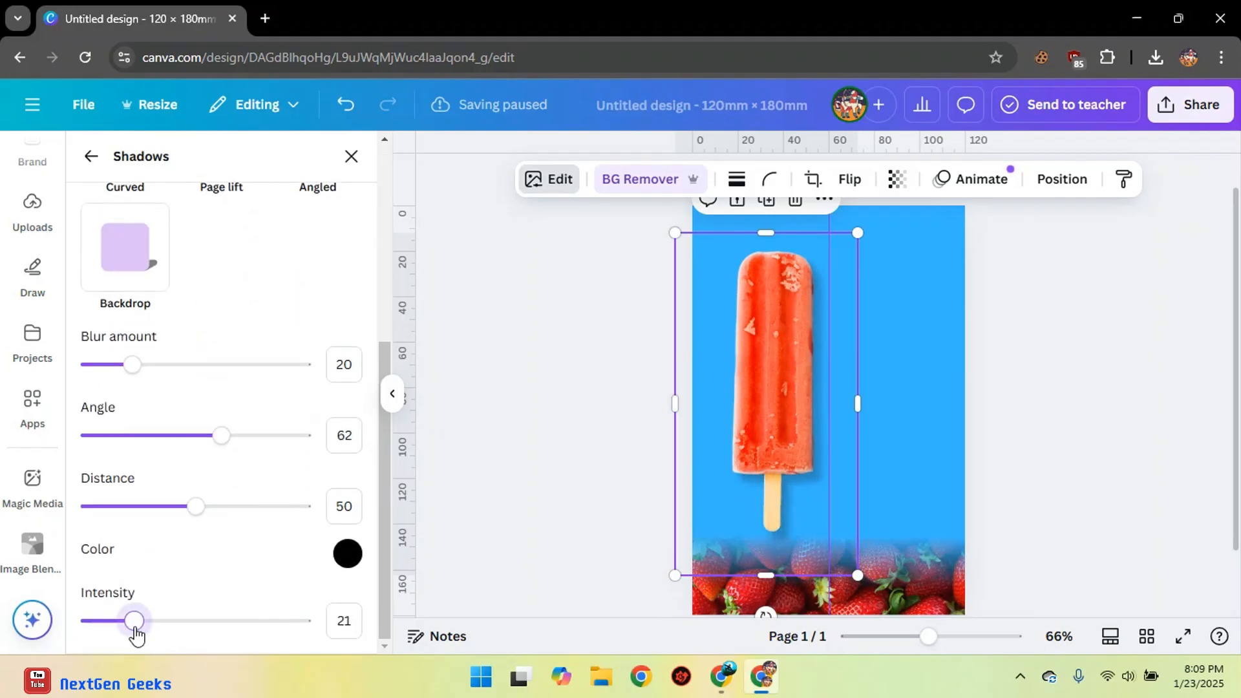
pyautogui.moveTo(219, 438)
pyautogui.mouseDown()
pyautogui.moveTo(203, 442)
pyautogui.moveTo(226, 445)
pyautogui.mouseUp()
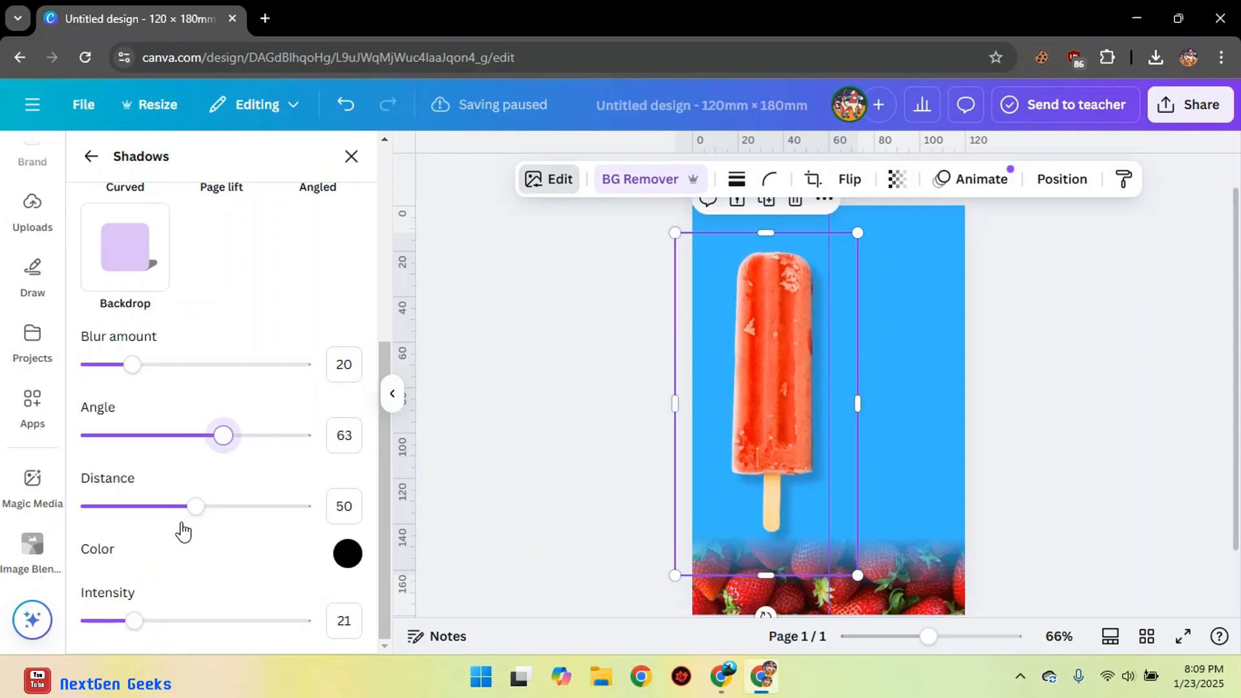
pyautogui.click(189, 510)
pyautogui.moveTo(202, 517)
pyautogui.mouseDown()
pyautogui.moveTo(214, 517)
pyautogui.moveTo(183, 507)
pyautogui.mouseUp()
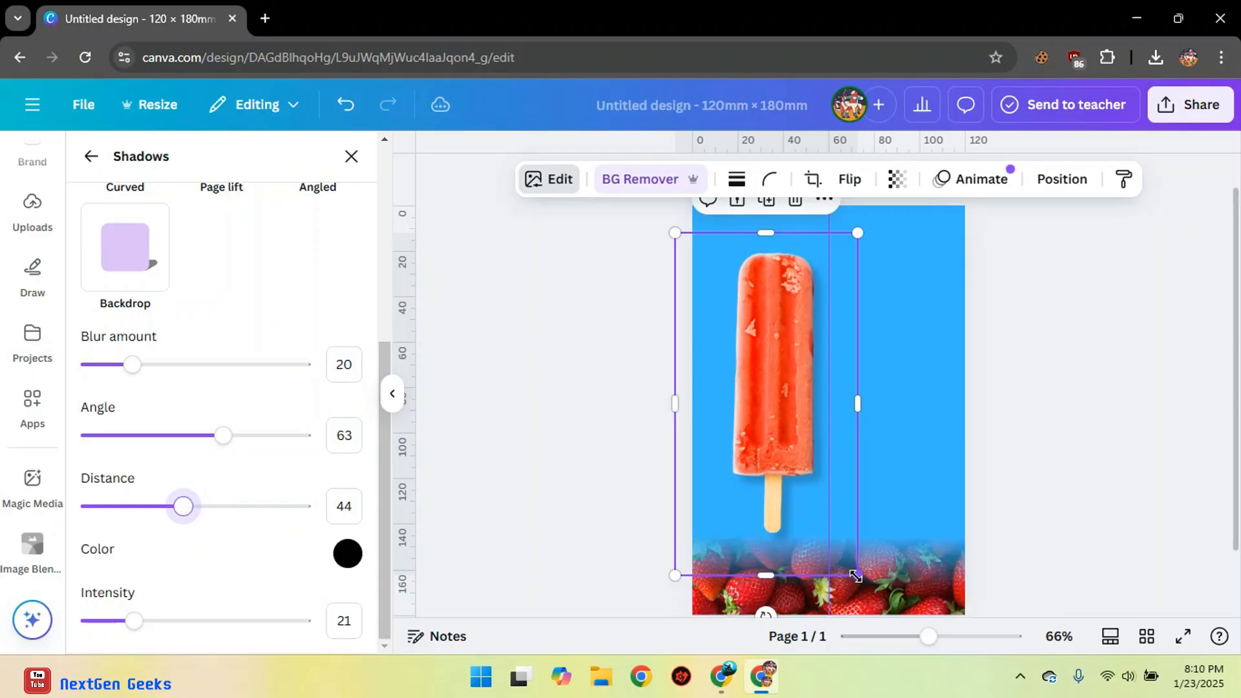
# Step: Enlarge the popsicle slightly and move it down within the page's left half so its stick overlaps the strawberries
pyautogui.moveTo(855, 578)
pyautogui.mouseDown()
pyautogui.moveTo(895, 585)
pyautogui.moveTo(869, 604)
pyautogui.moveTo(867, 593)
pyautogui.mouseUp()
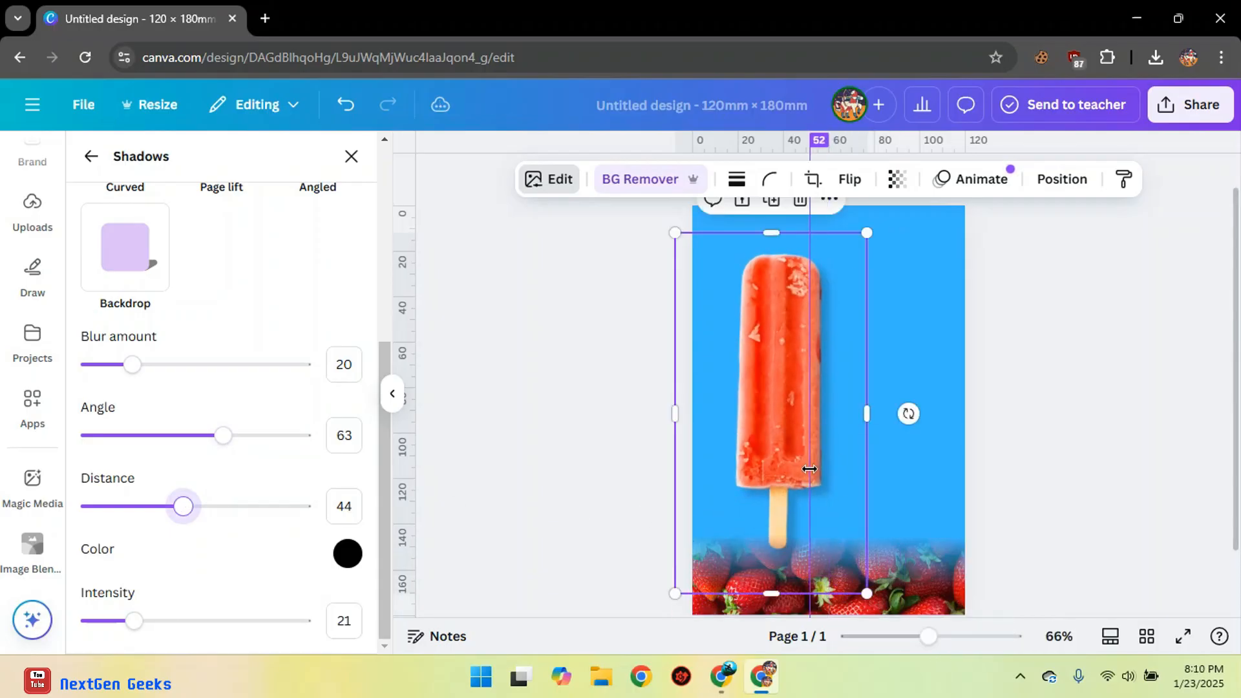
pyautogui.click(1068, 417)
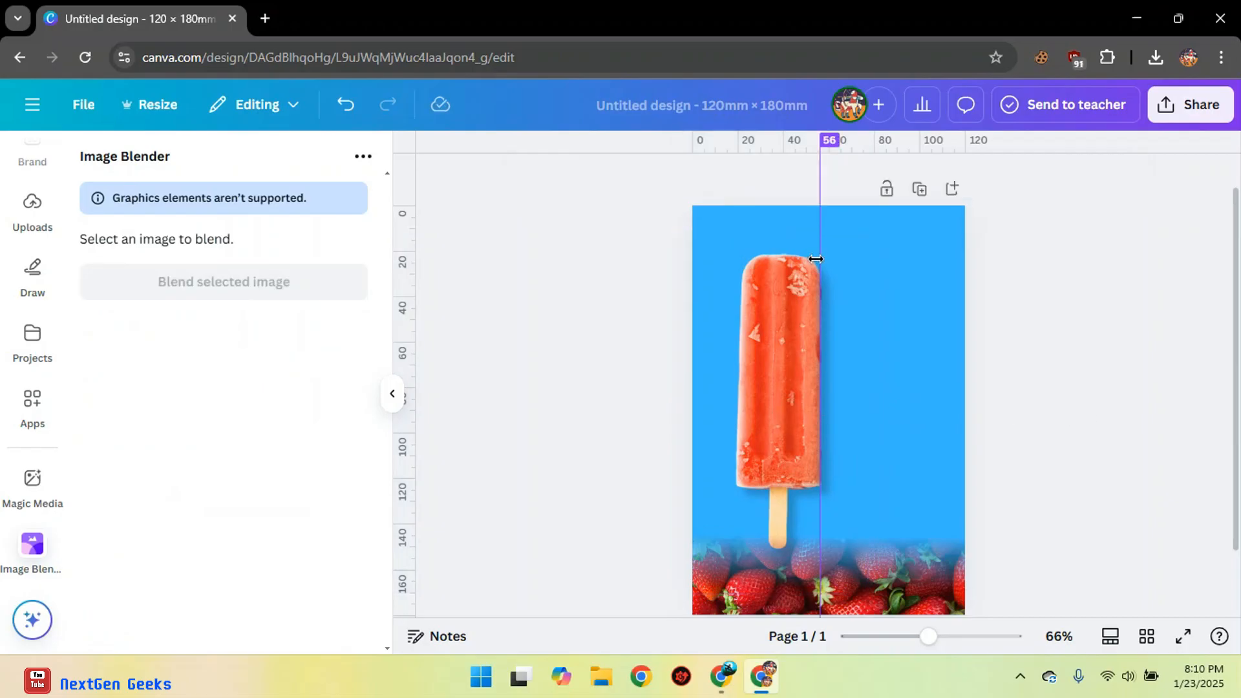
pyautogui.moveTo(818, 262); pyautogui.dragTo(825, 265)
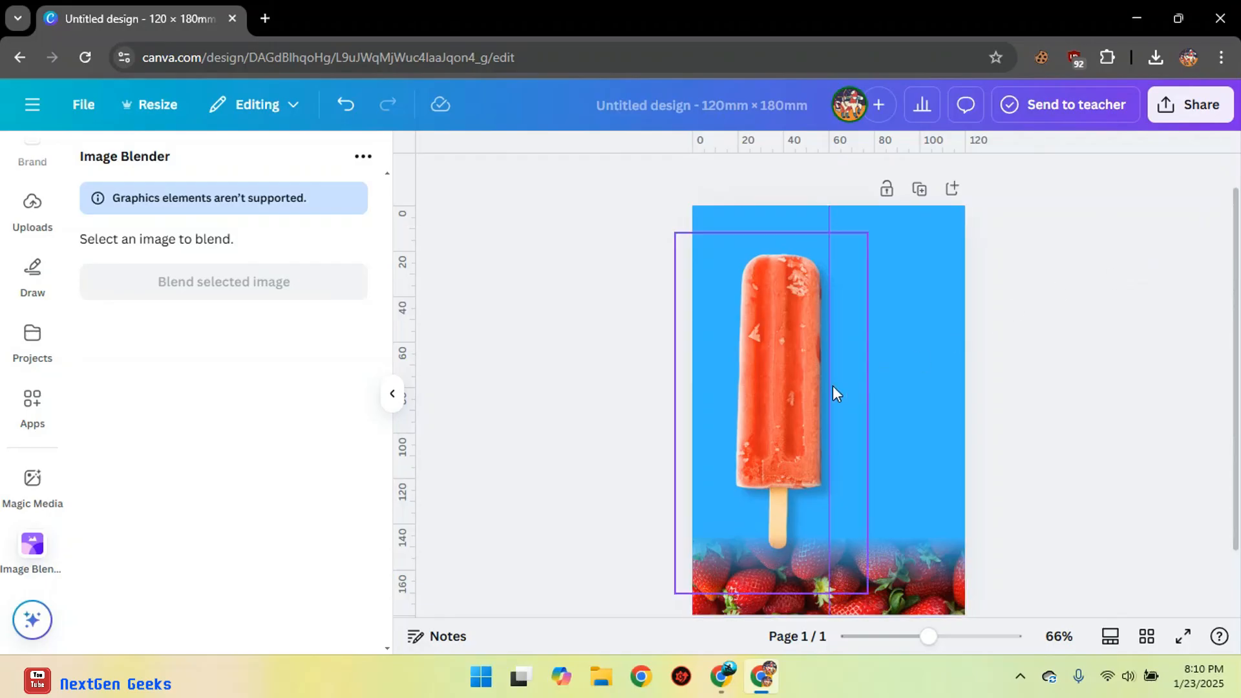
pyautogui.moveTo(767, 401); pyautogui.dragTo(750, 421)
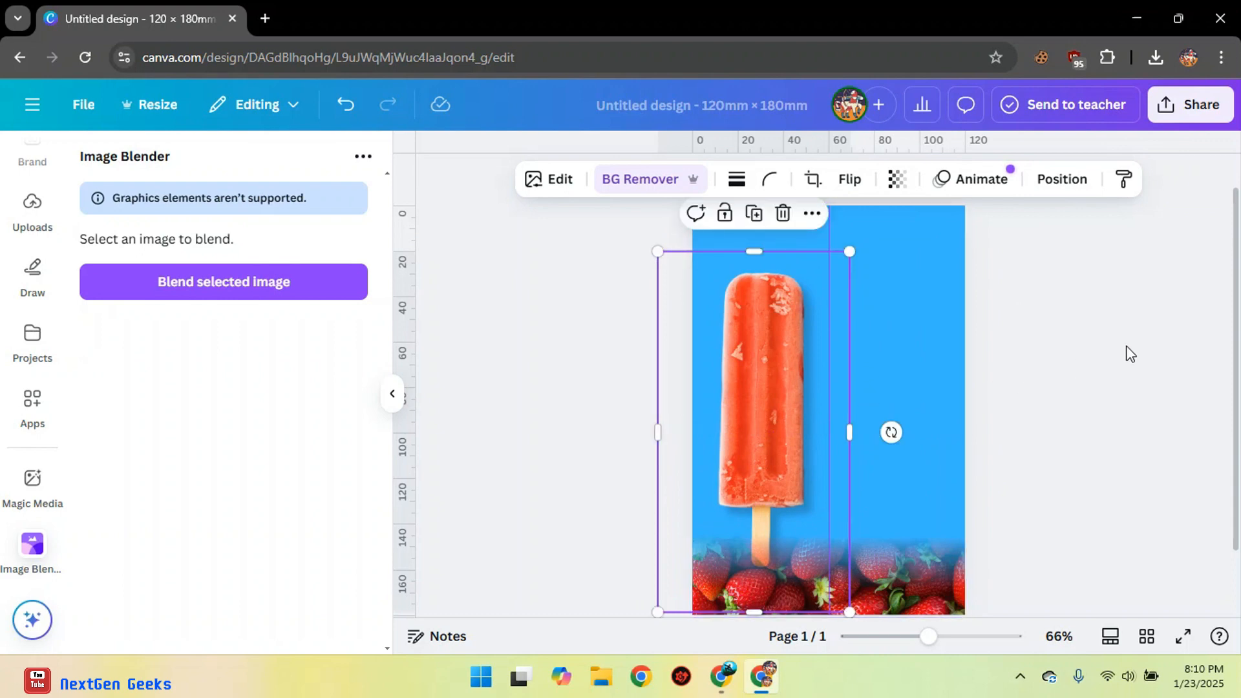
pyautogui.click(1139, 349)
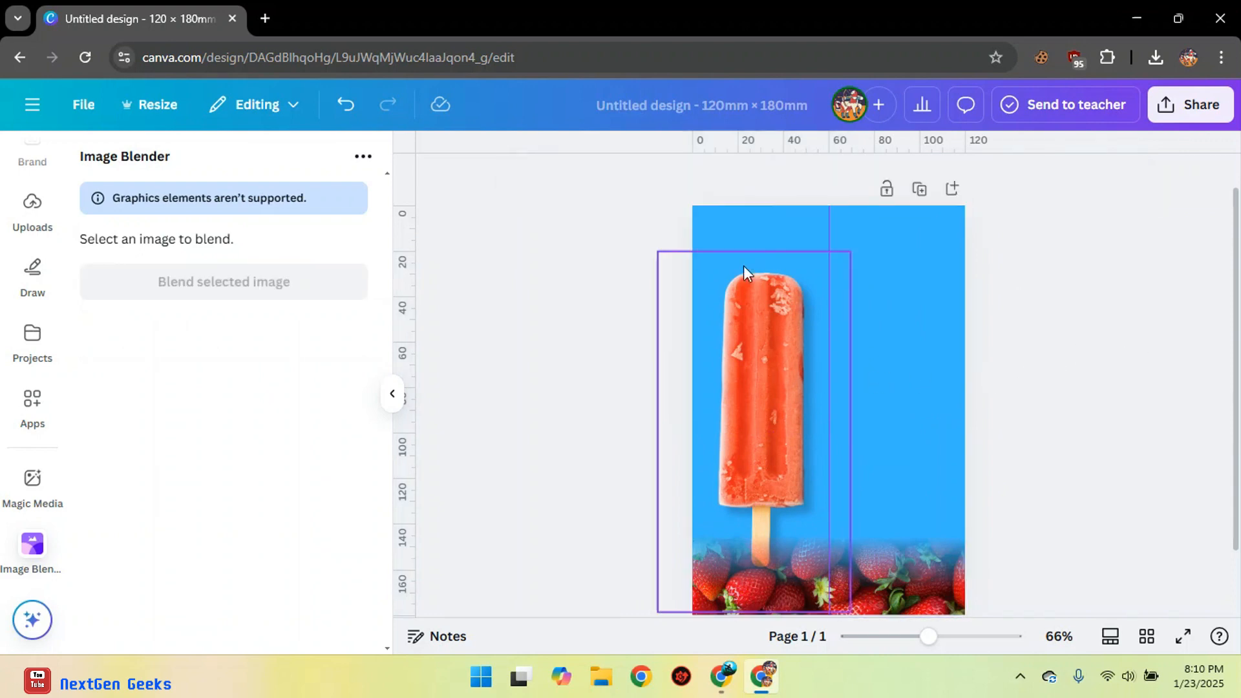
# Step: Add a heading that reads "STRAWBERRY" to the page
pyautogui.scroll(3, 29, 220)
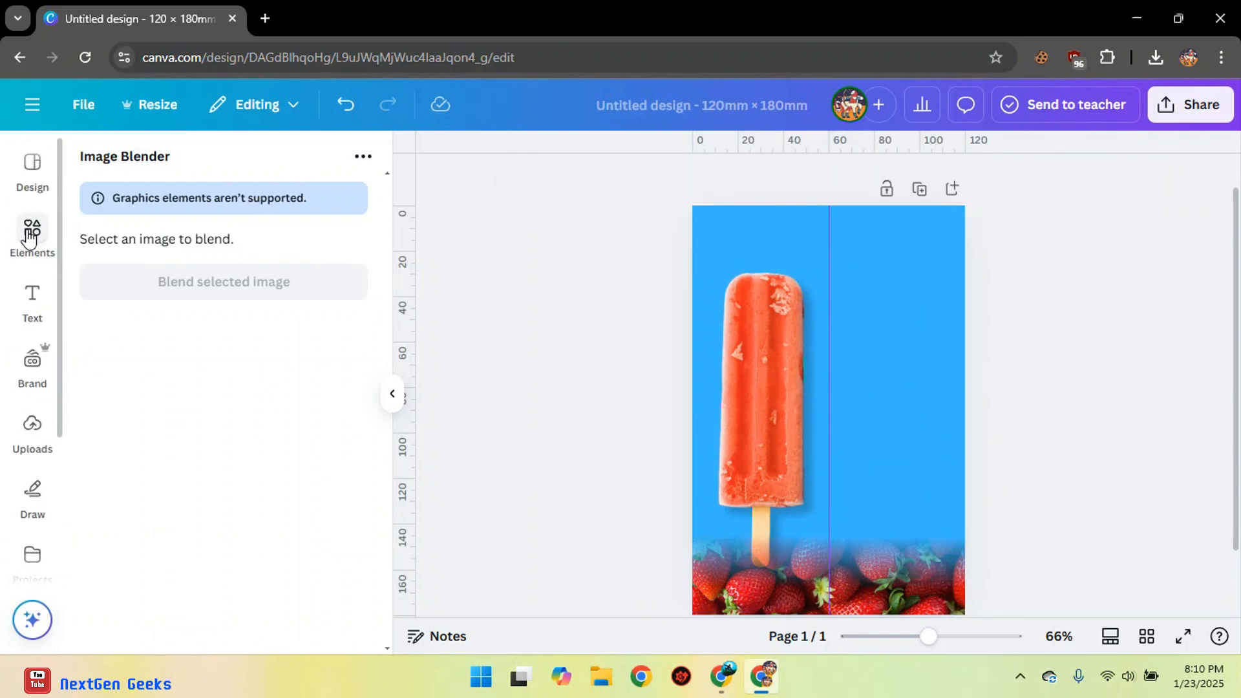
pyautogui.click(38, 293)
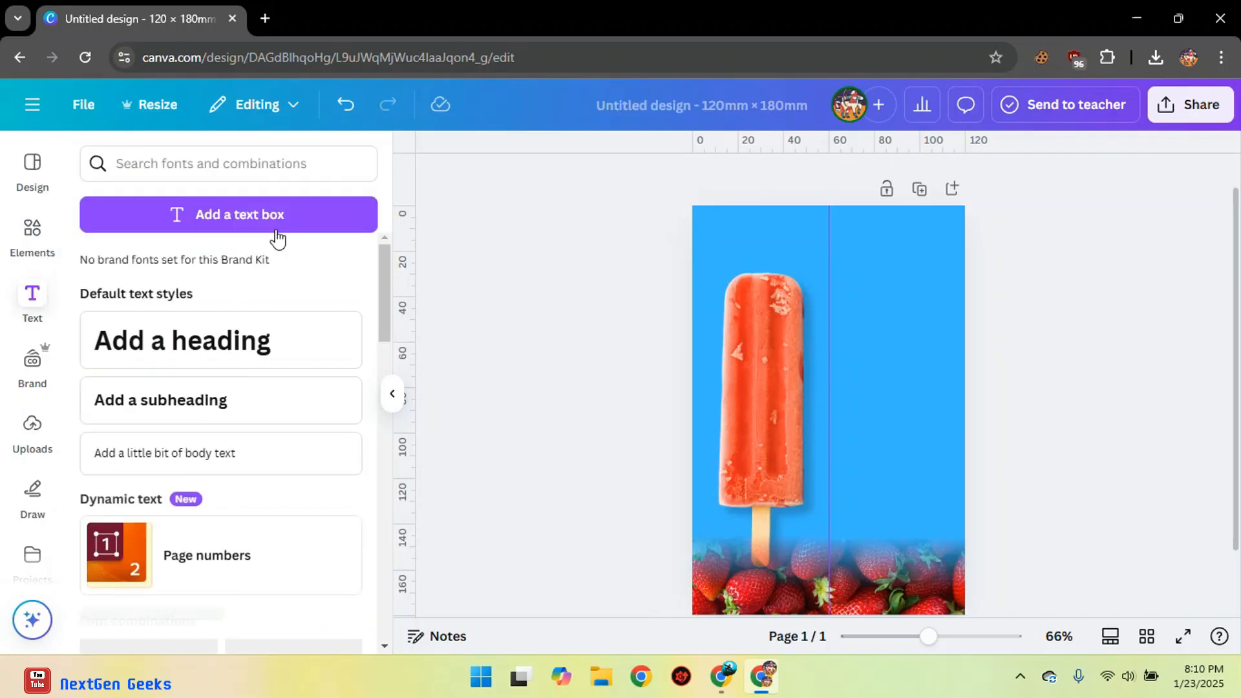
pyautogui.click(239, 338)
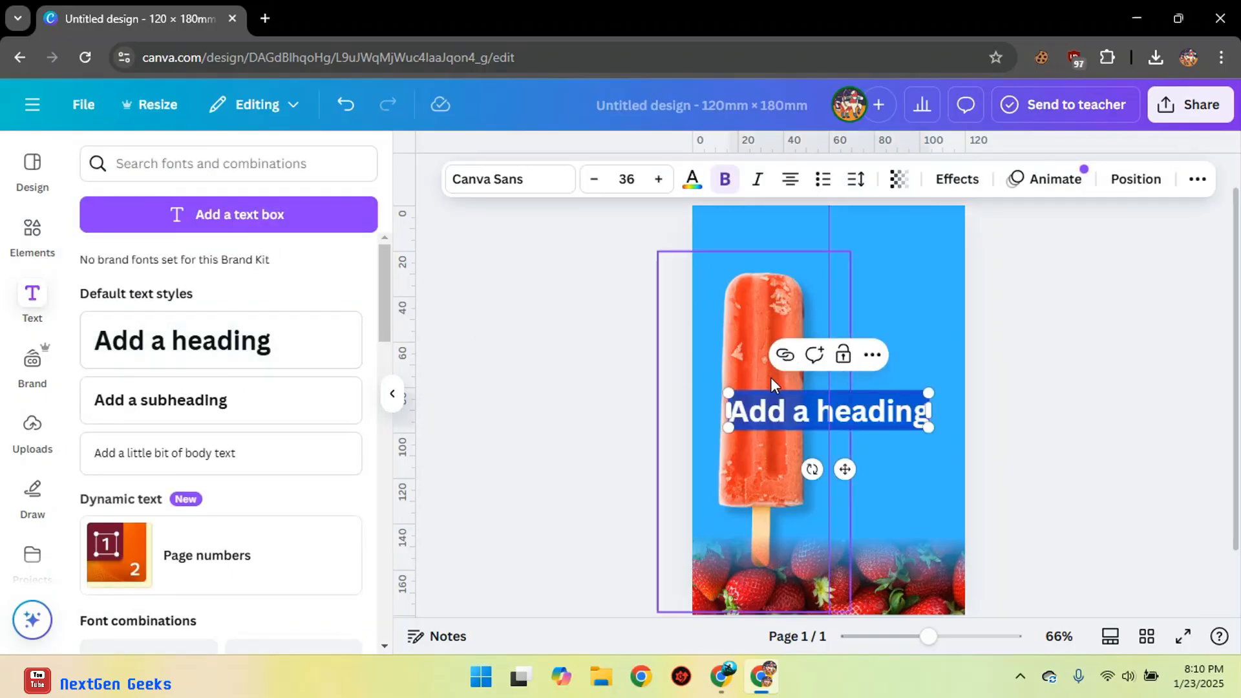
pyautogui.write('STR')
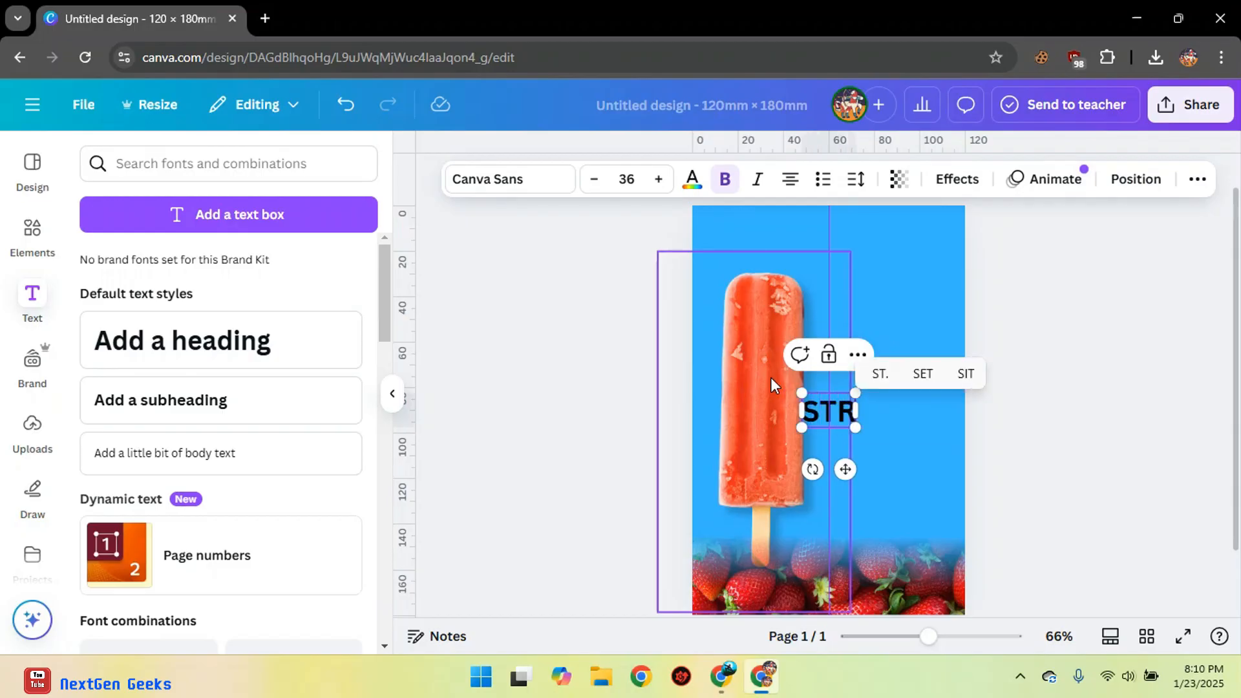
pyautogui.write('AW')
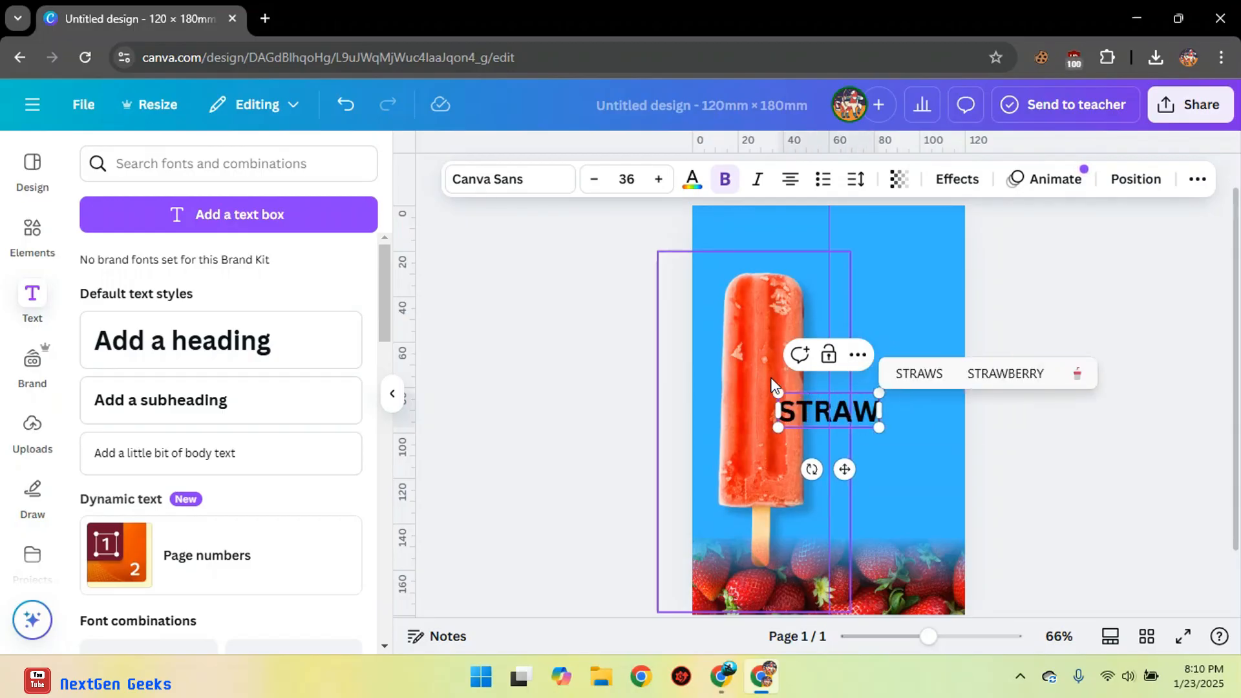
pyautogui.write('BERRY')
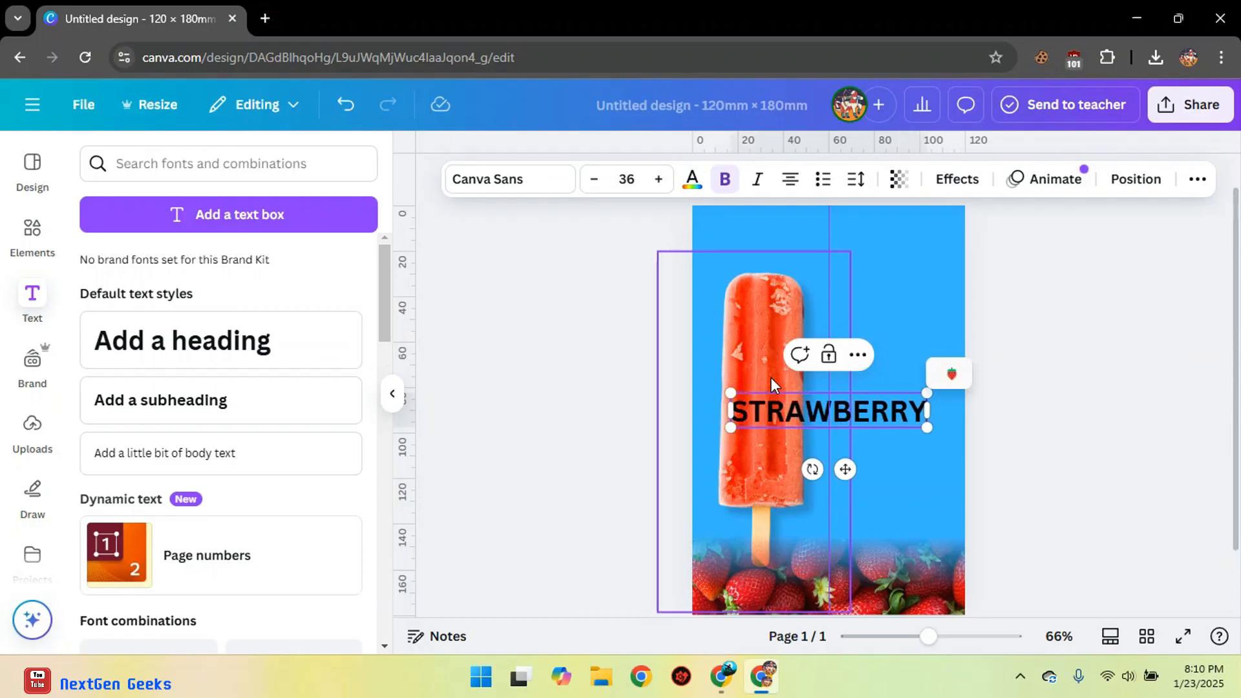
# Step: Change the STRAWBERRY heading's font to Anton, shrink it to size 22.1 and place it above the popsicle
pyautogui.scroll(-3, 257, 435)
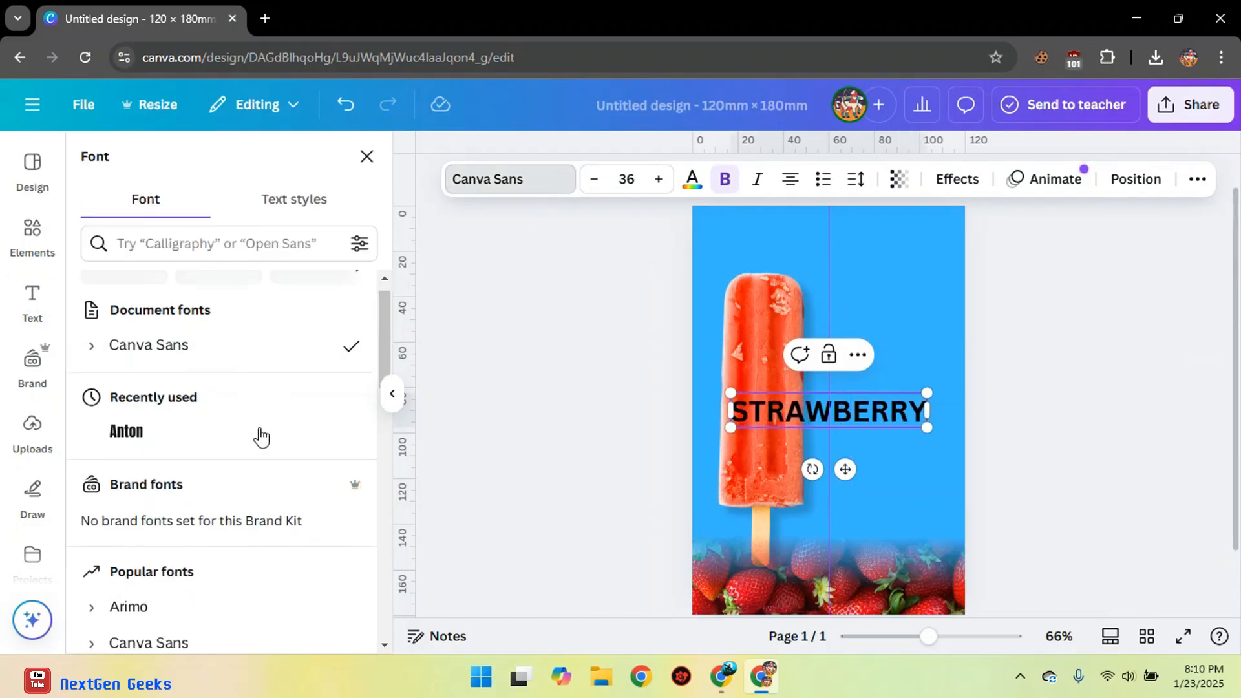
pyautogui.click(301, 378)
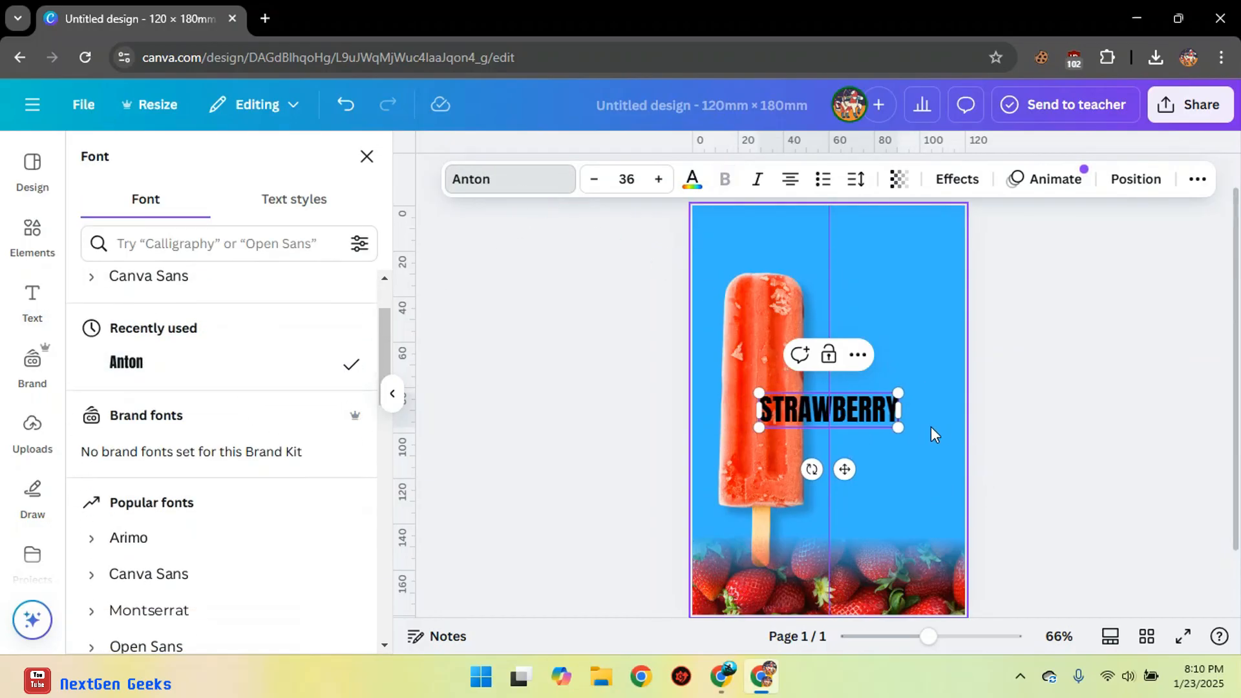
pyautogui.moveTo(894, 427); pyautogui.dragTo(768, 301)
pyautogui.click(1031, 289)
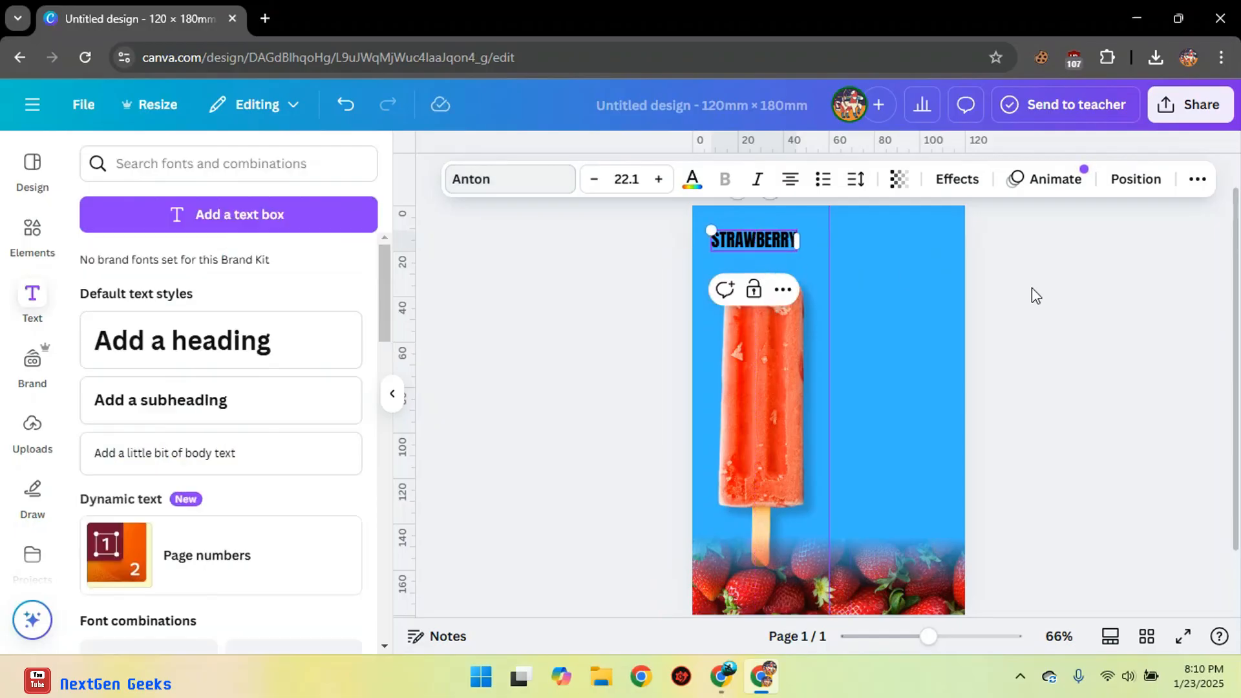
# Step: Shrink the popsicle slightly and reposition it beneath the STRAWBERRY heading, leaving a gap between them
pyautogui.click(745, 412)
pyautogui.click(735, 406)
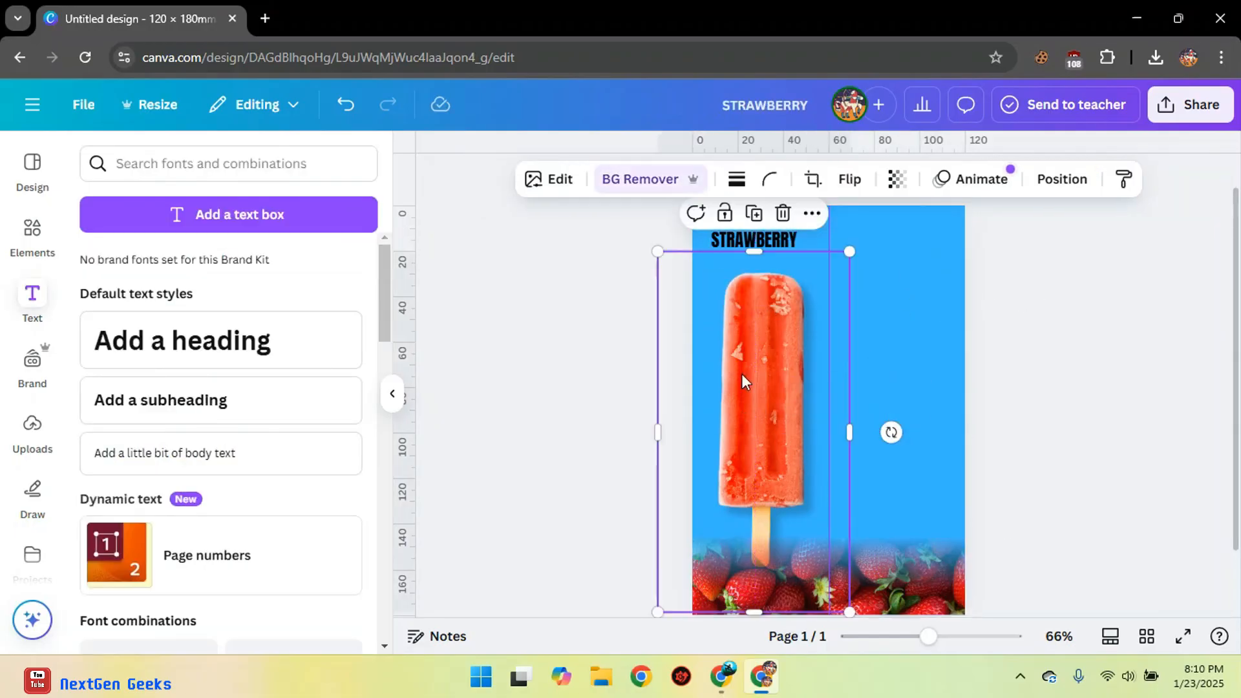
pyautogui.click(858, 250)
pyautogui.click(774, 307)
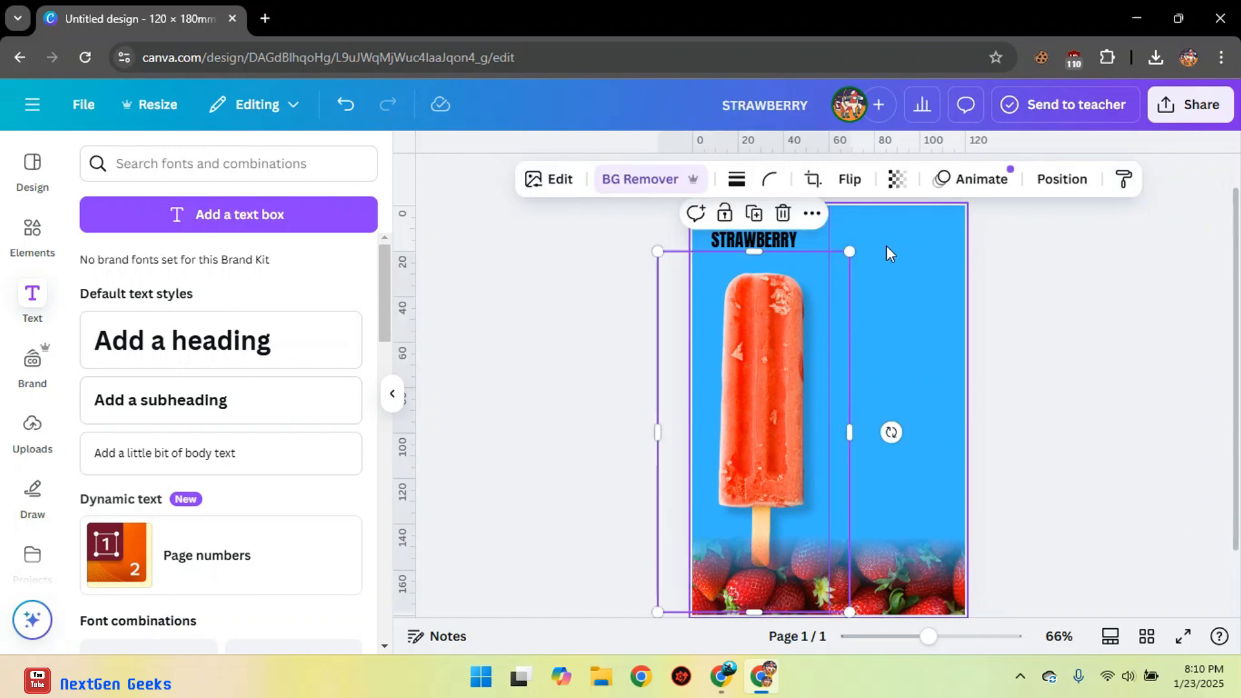
pyautogui.moveTo(847, 254); pyautogui.dragTo(834, 269)
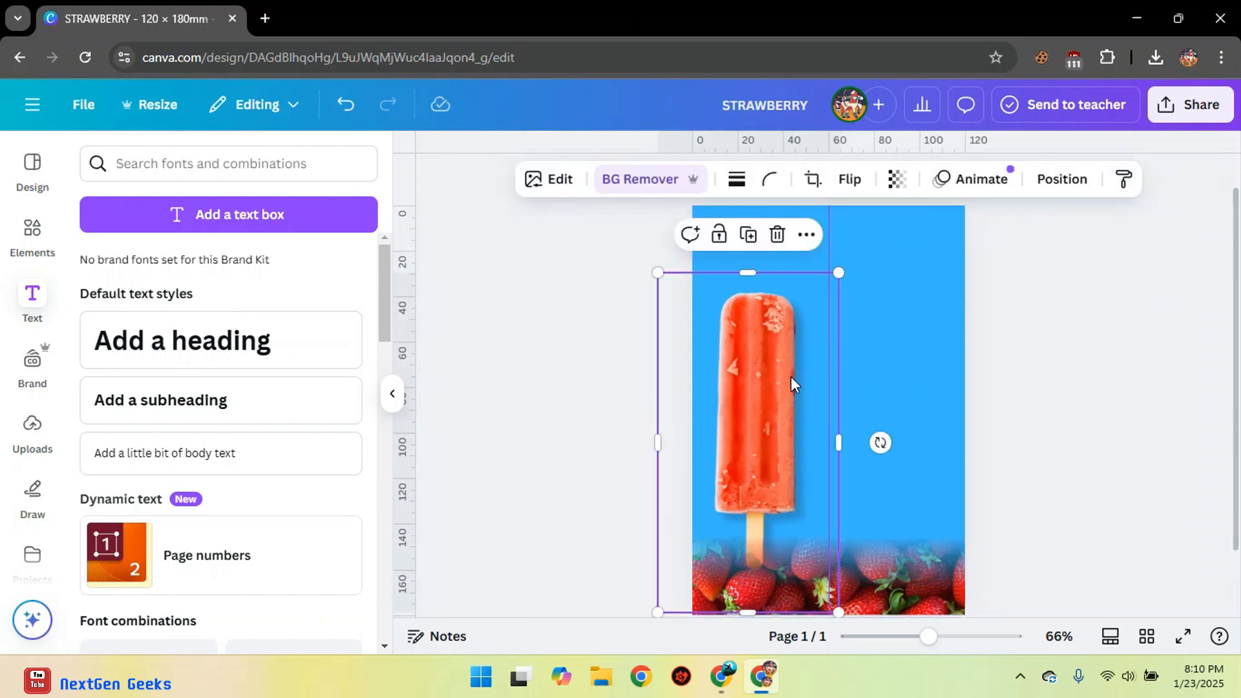
pyautogui.moveTo(790, 376); pyautogui.dragTo(800, 361)
pyautogui.click(1127, 363)
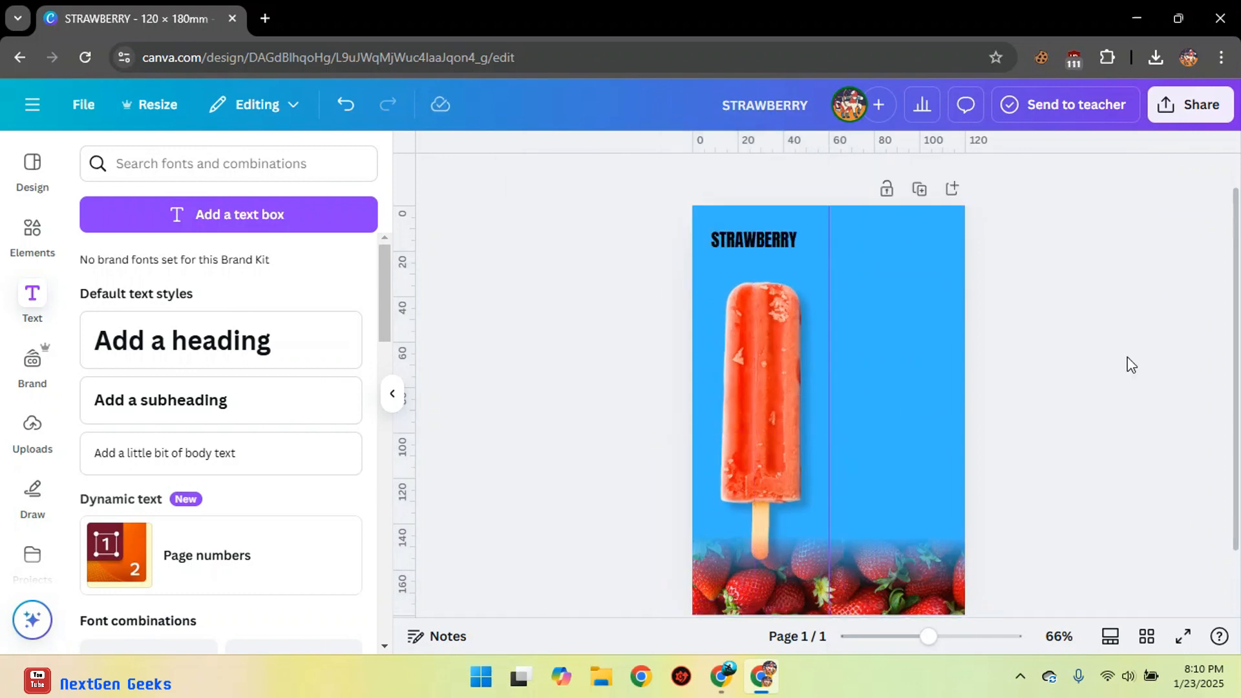
# Step: Nudge the STRAWBERRY heading slightly down and change its text color to white
pyautogui.click(754, 237)
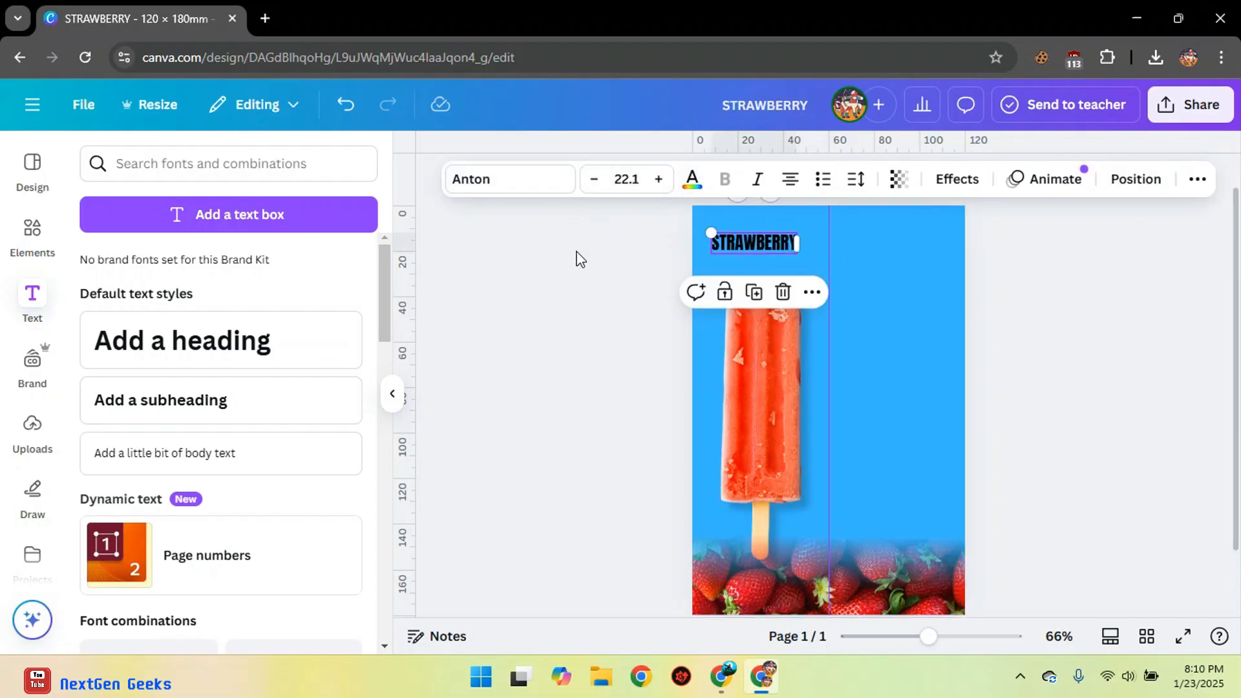
pyautogui.click(693, 181)
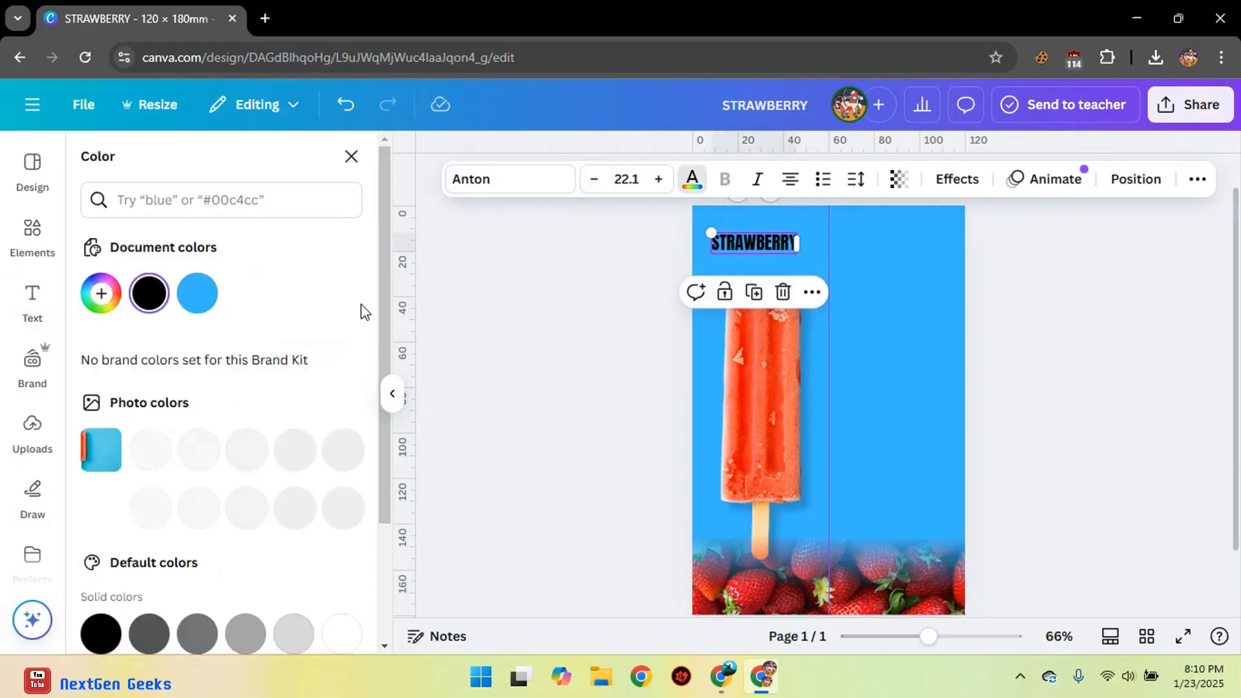
pyautogui.click(342, 628)
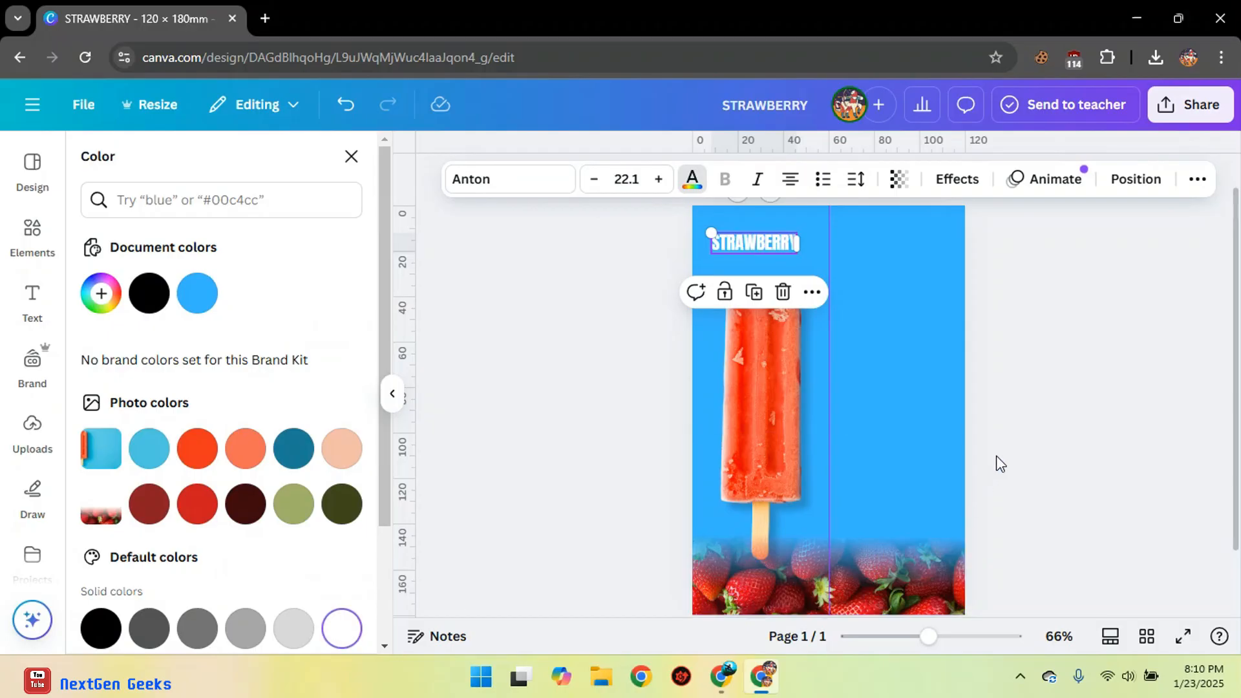
# Step: Duplicate the STRAWBERRY heading and replace the copy's text with "ICE CTREAM"
pyautogui.click(1016, 454)
pyautogui.click(755, 239)
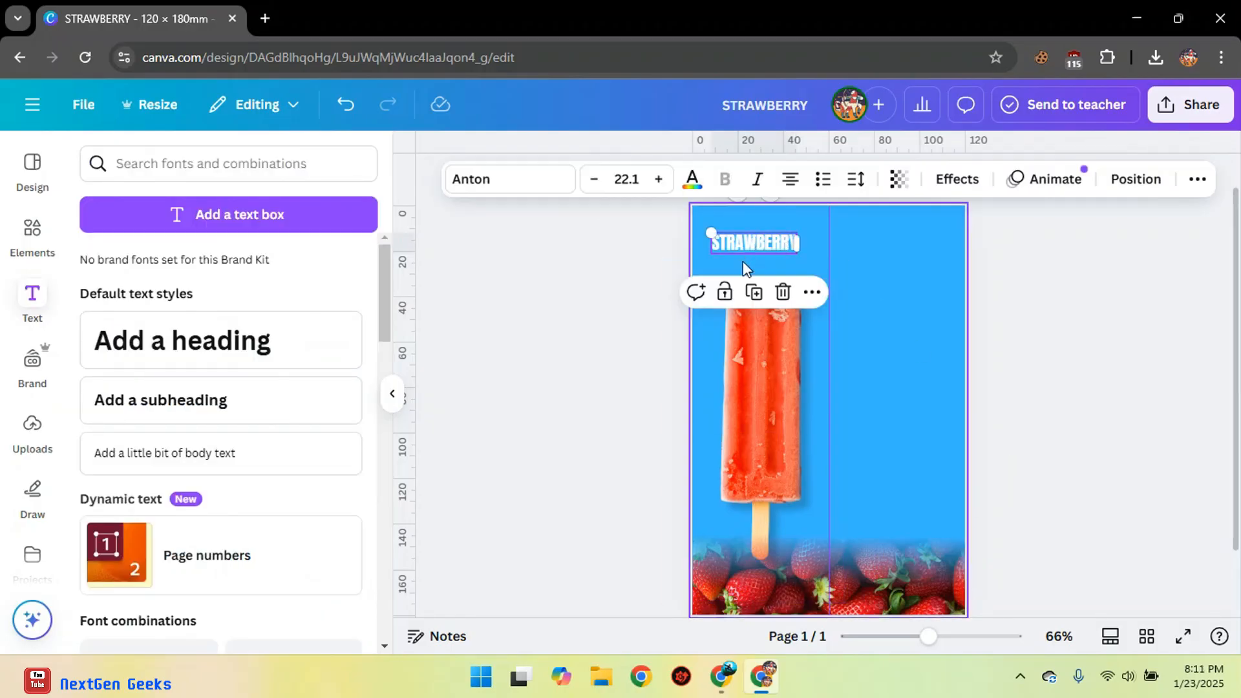
pyautogui.click(754, 291)
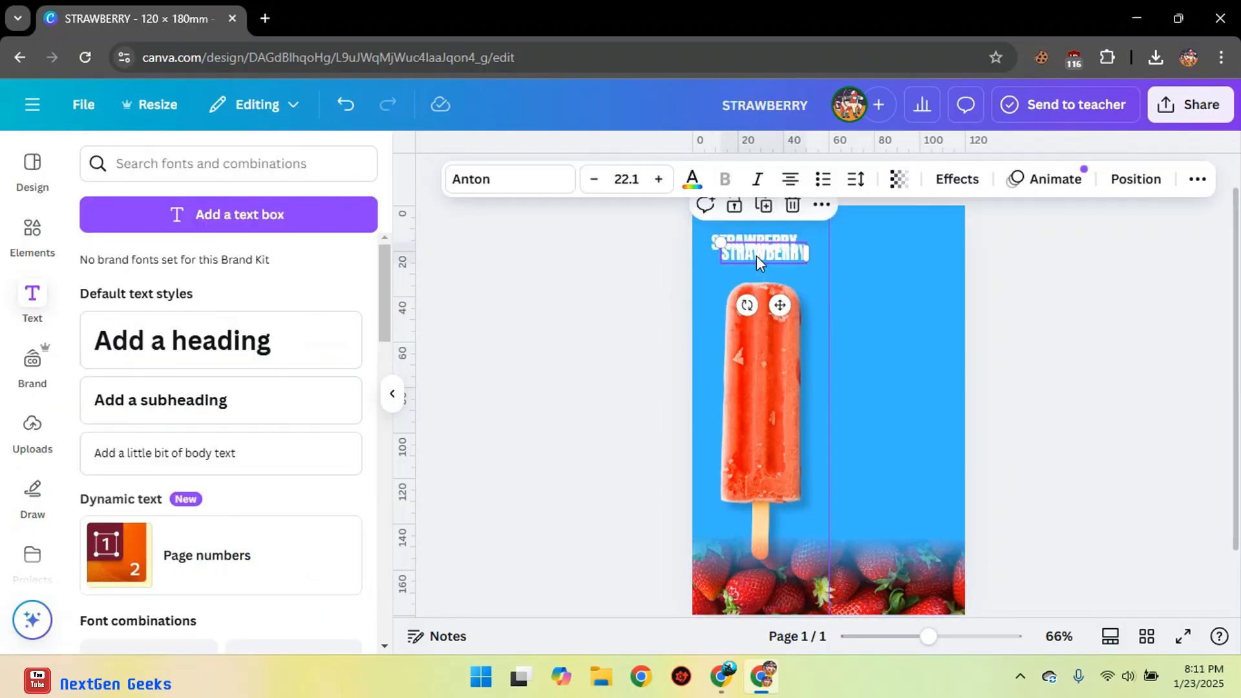
pyautogui.doubleClick(767, 254)
pyautogui.press('BackSpace')
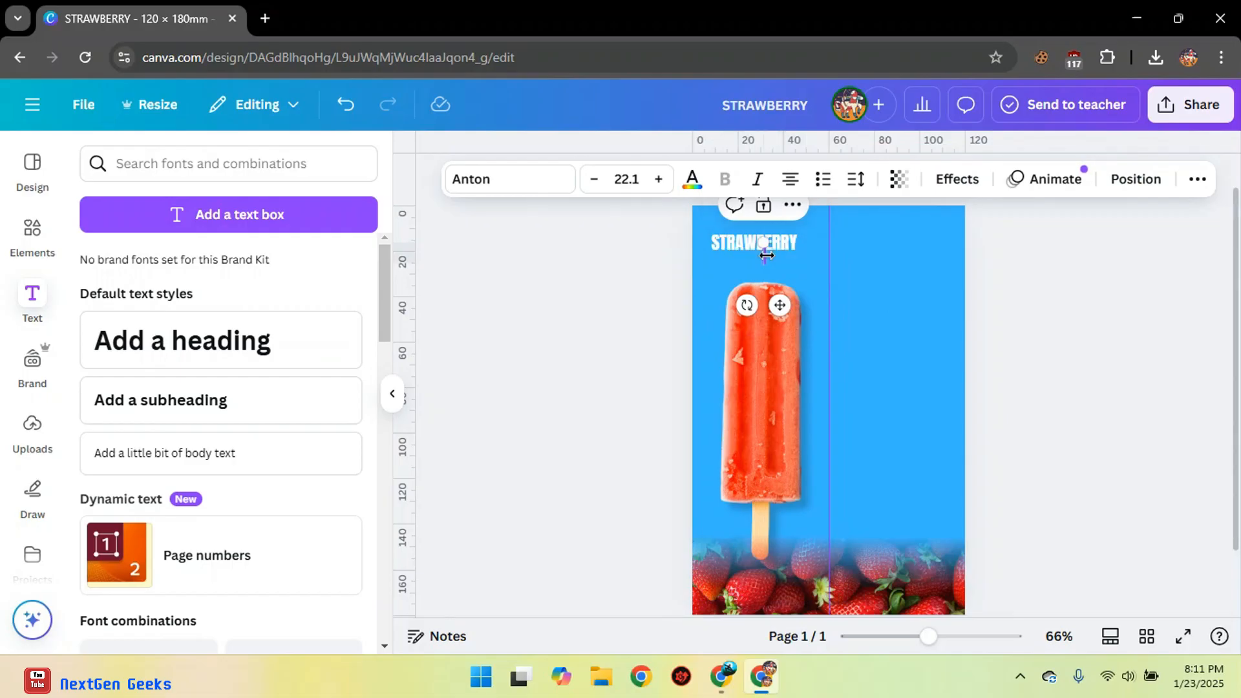
pyautogui.write('I')
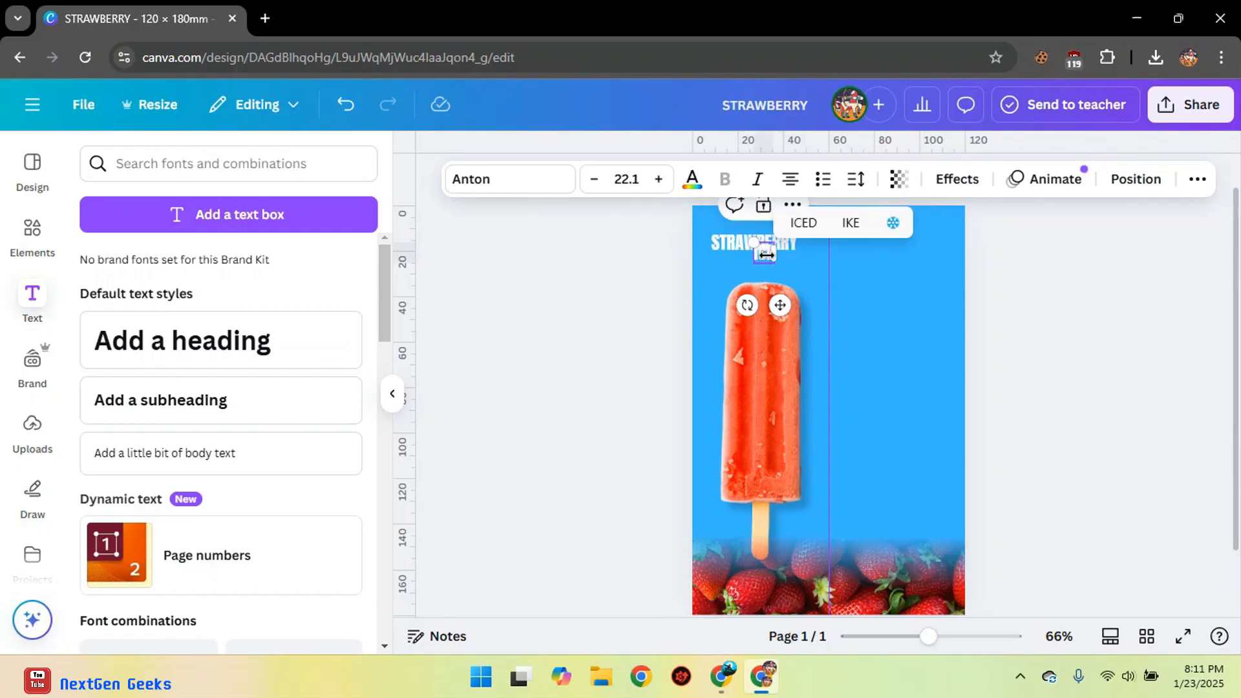
pyautogui.write('CE CREAM')
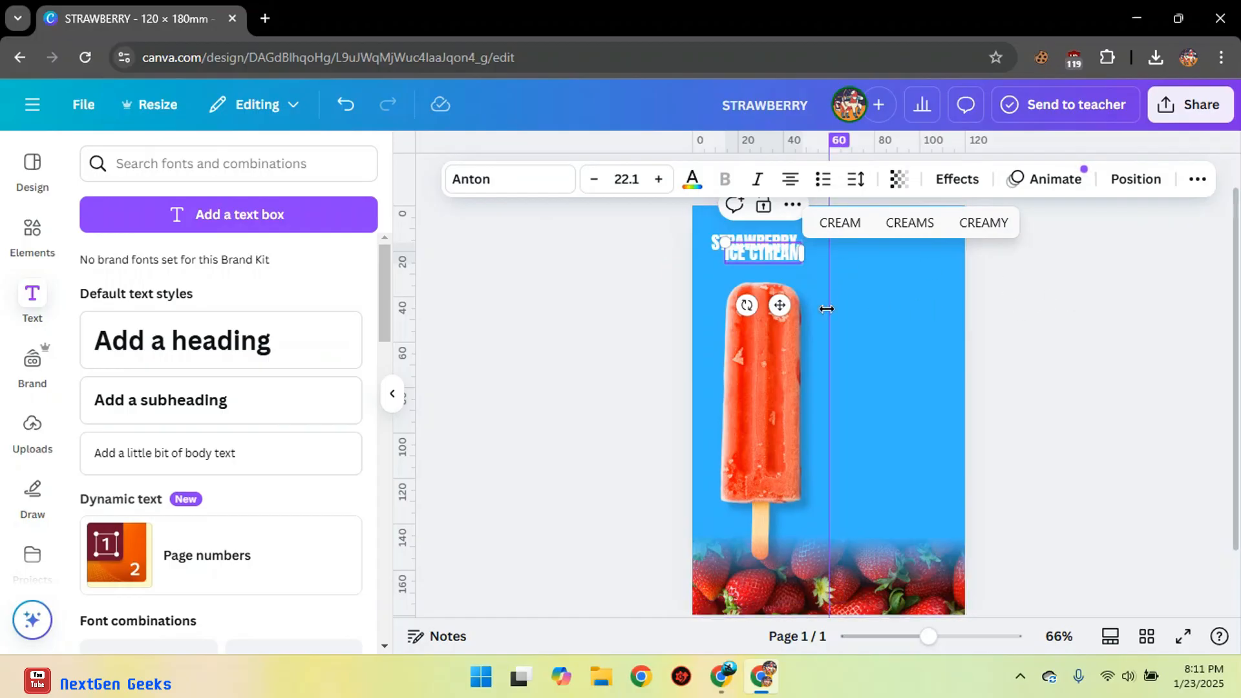
# Step: Position the ICE CTREAM text directly beneath the STRAWBERRY heading, offset slightly to the right
pyautogui.click(1150, 366)
pyautogui.moveTo(778, 260); pyautogui.dragTo(781, 268)
pyautogui.click(1094, 308)
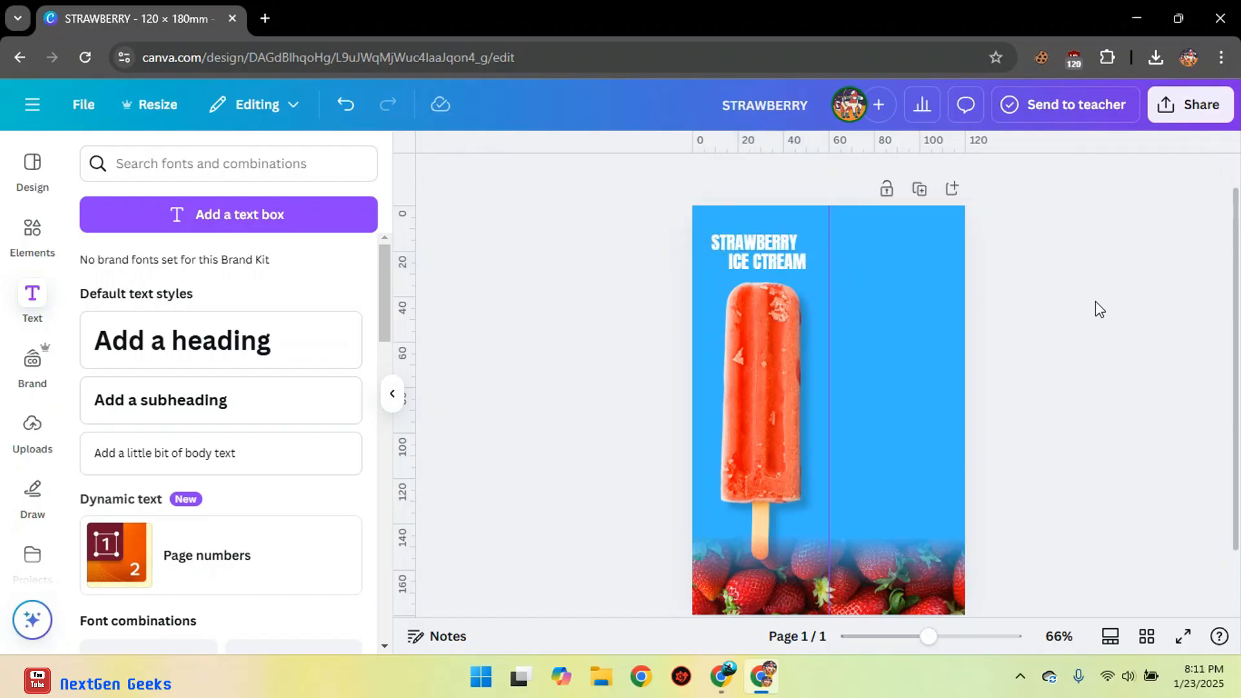
# Step: Add the single whole strawberry photo, shrink it to a small accent and place it at the end of the STRAWBERRY heading
pyautogui.click(32, 233)
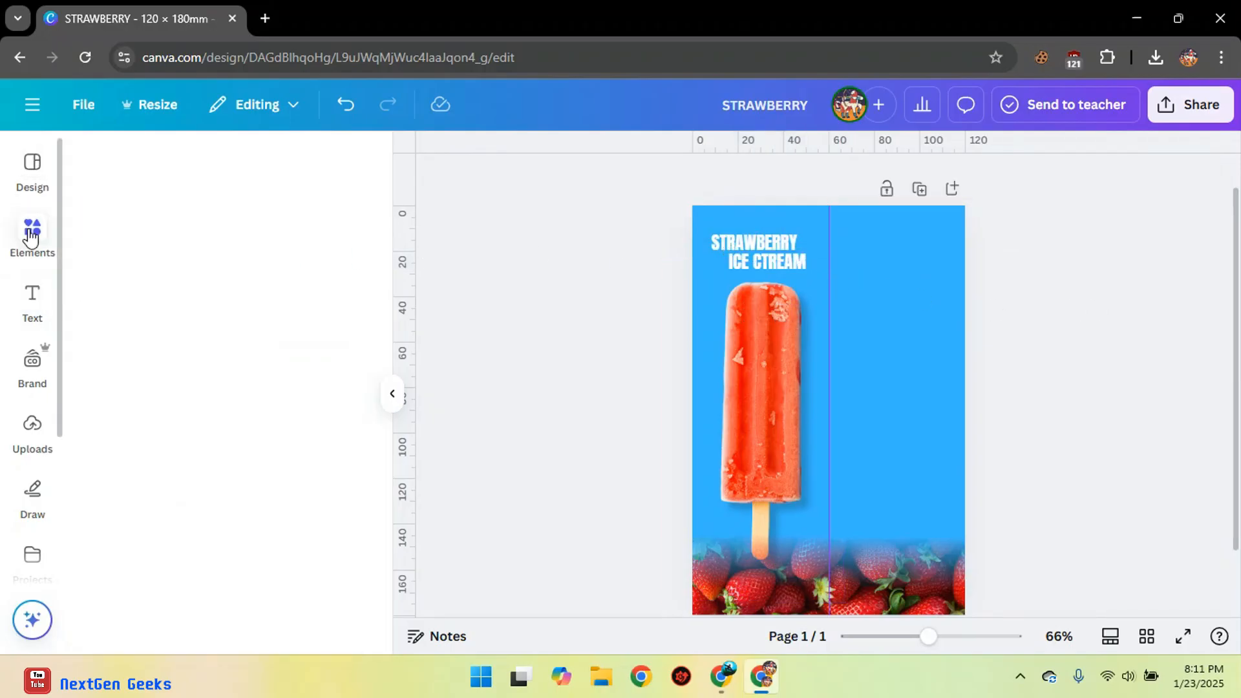
pyautogui.click(214, 343)
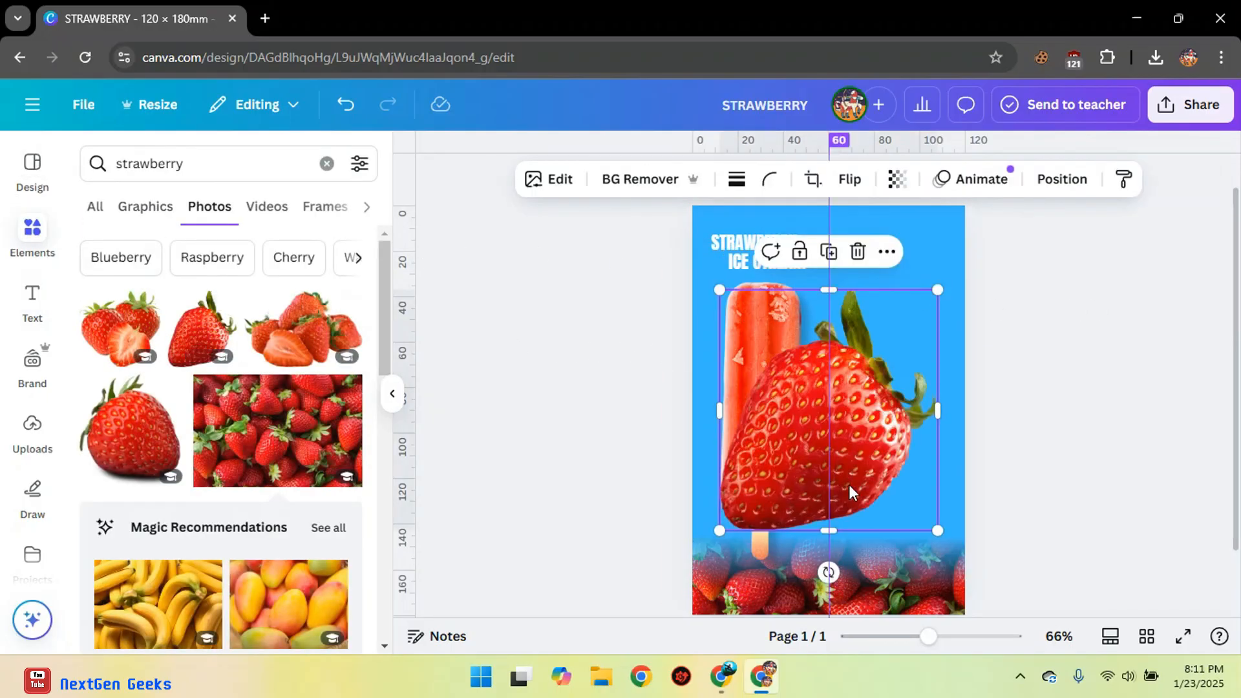
pyautogui.moveTo(935, 527); pyautogui.dragTo(815, 302)
pyautogui.click(1104, 310)
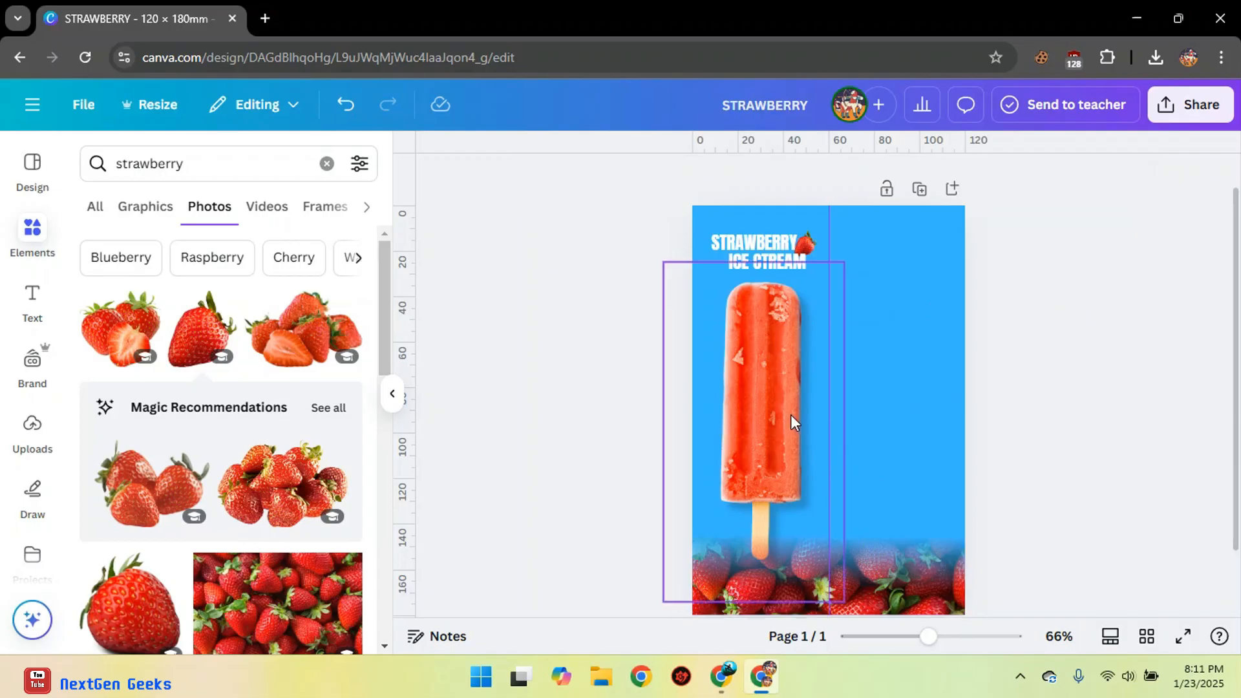
# Step: Search the elements for "love" and add the graphic of three black hand-drawn outline hearts with small crosses
pyautogui.click(327, 163)
pyautogui.write('love')
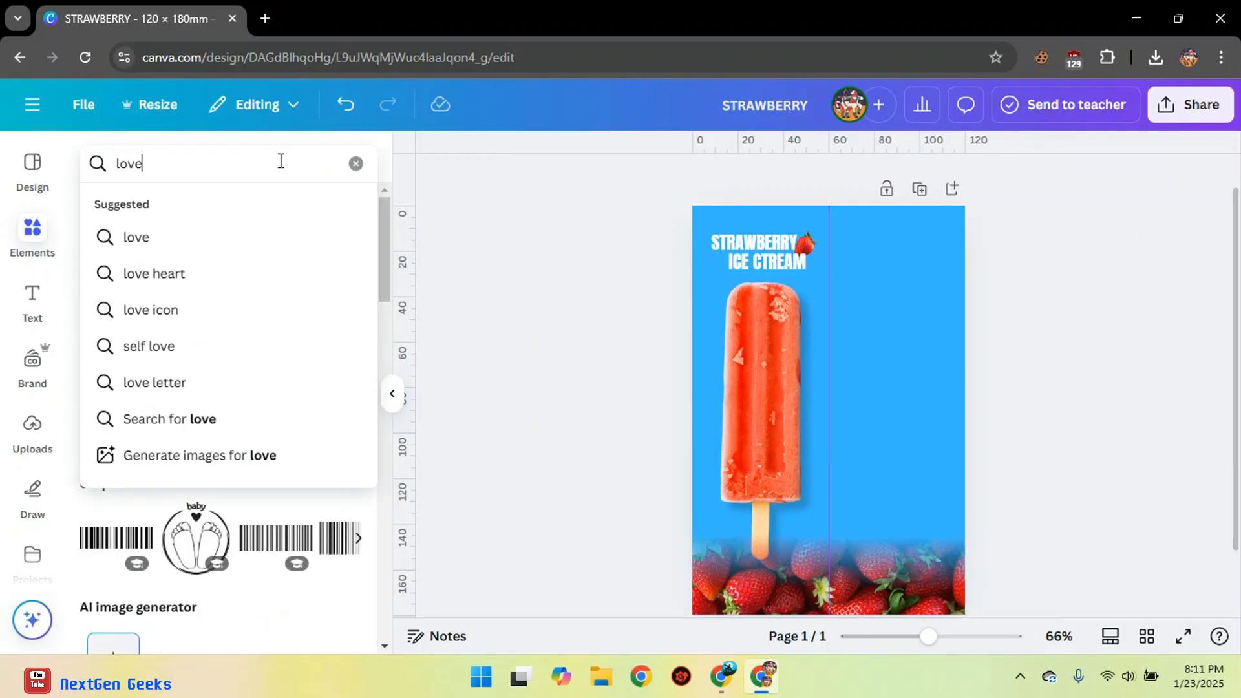
pyautogui.press('Return')
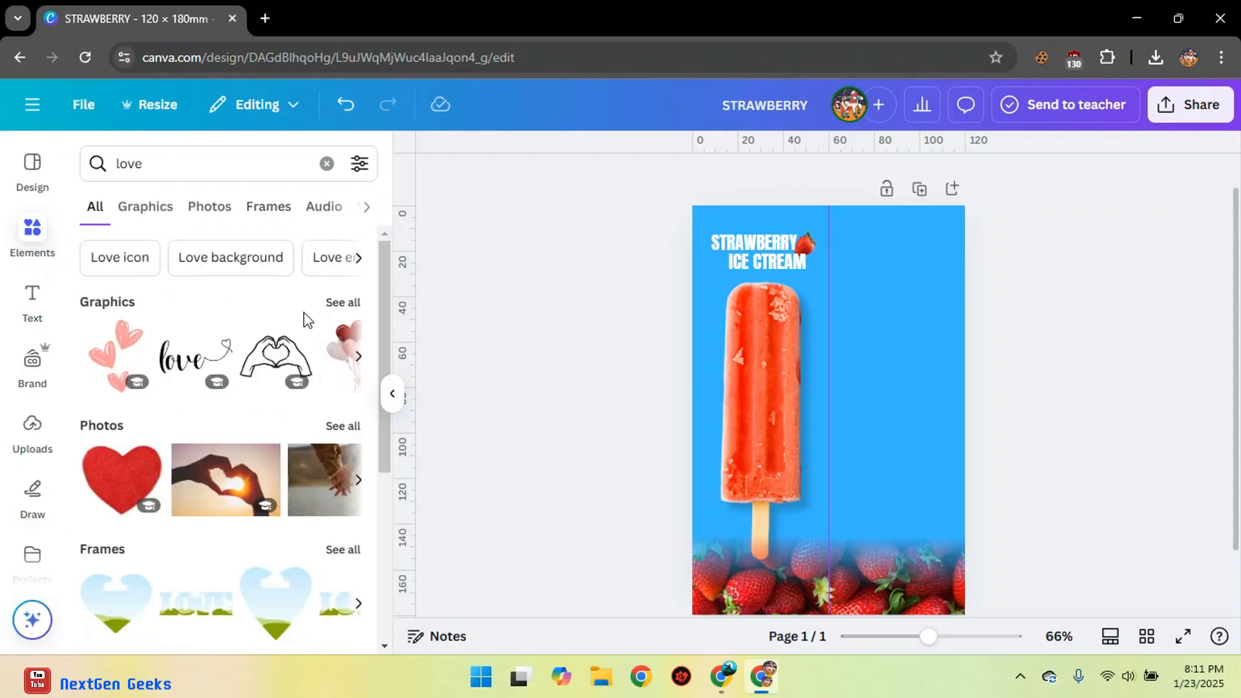
pyautogui.click(357, 303)
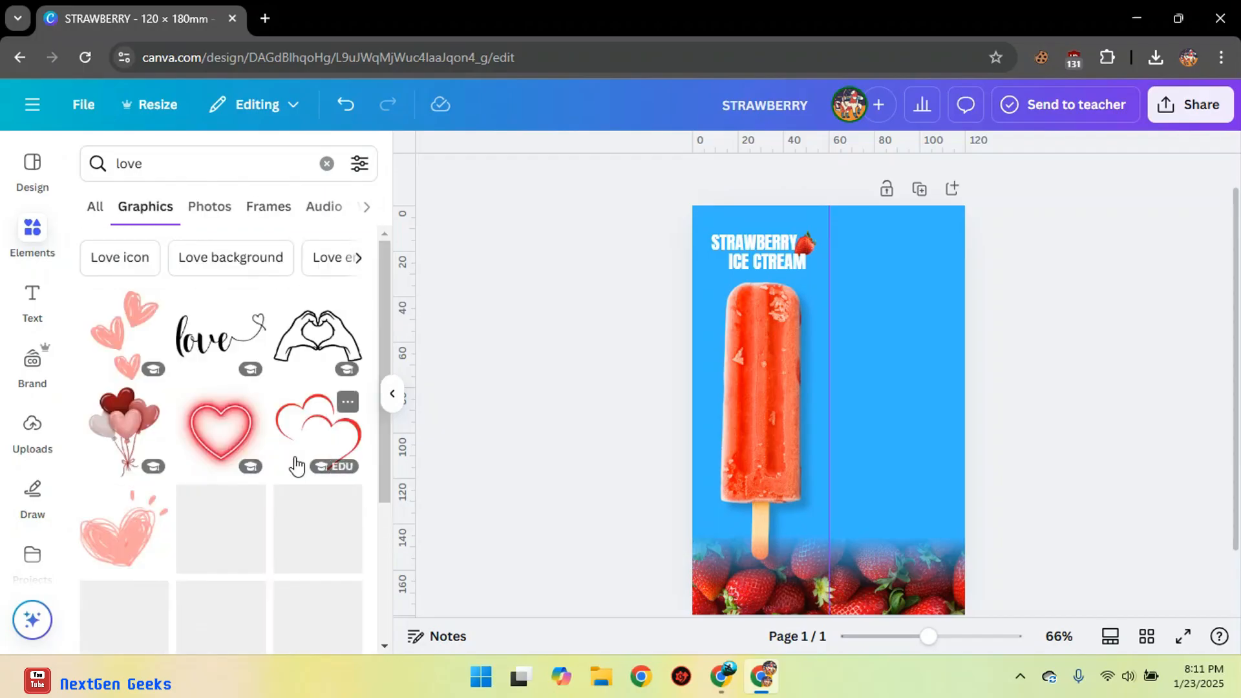
pyautogui.scroll(-7, 298, 503)
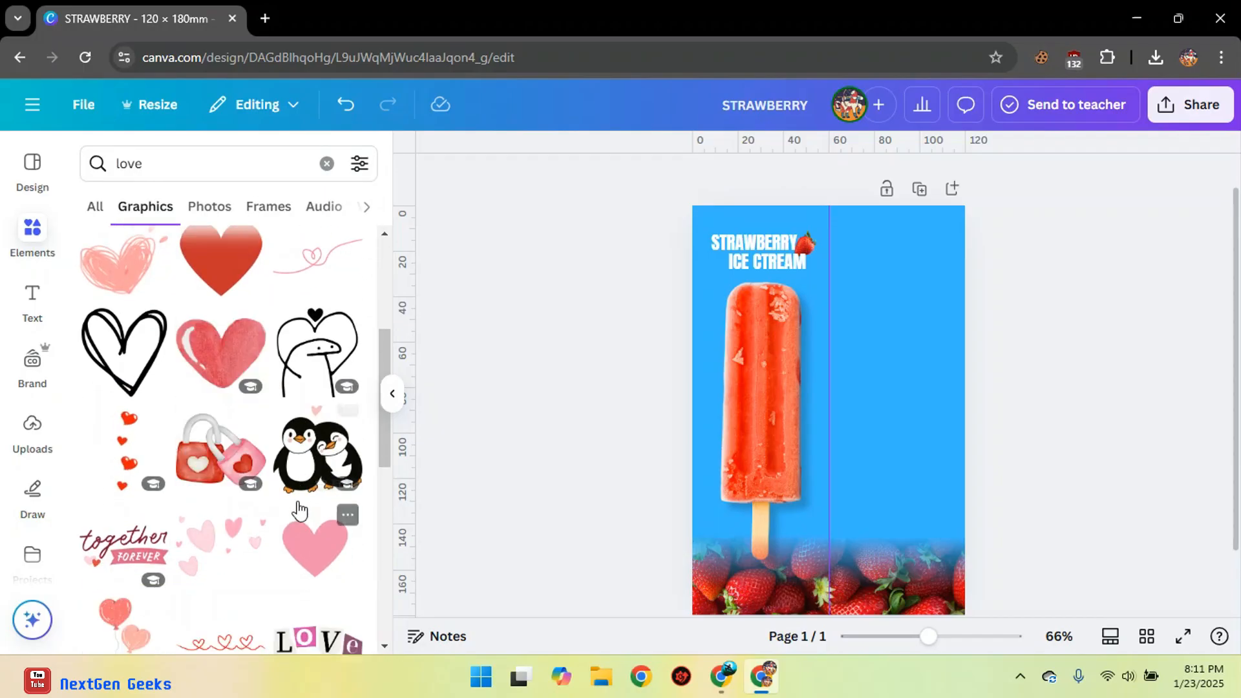
pyautogui.scroll(-5, 301, 511)
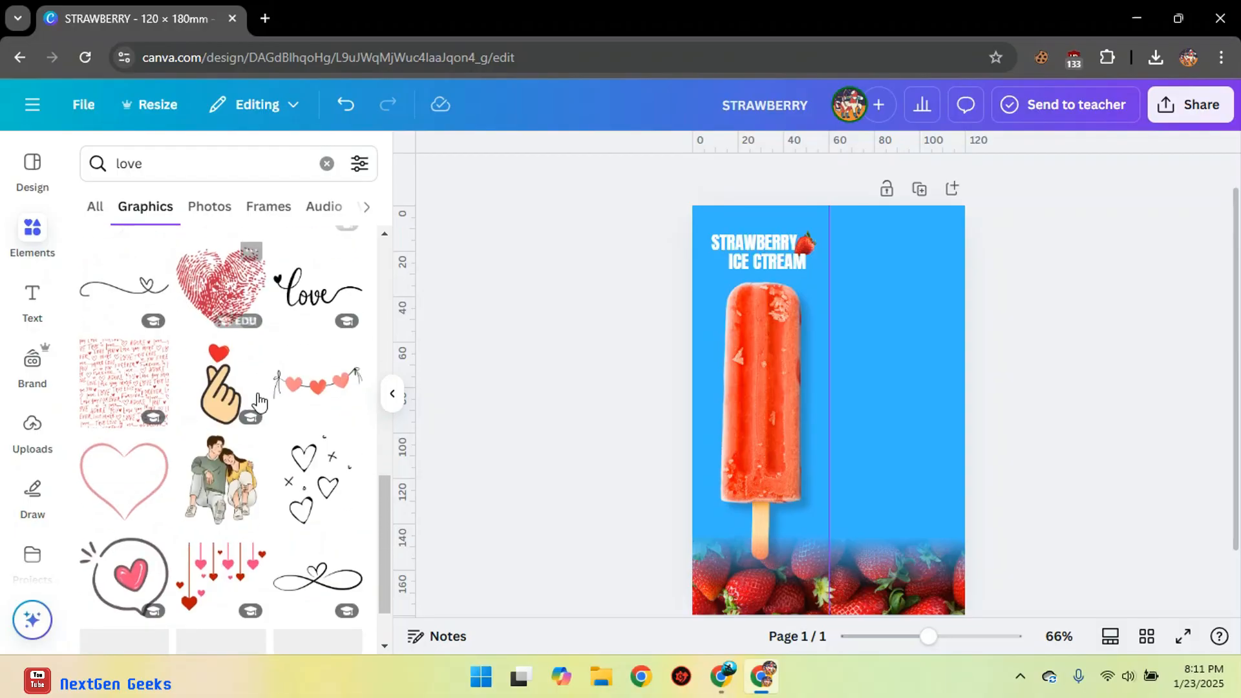
pyautogui.scroll(-3, 261, 401)
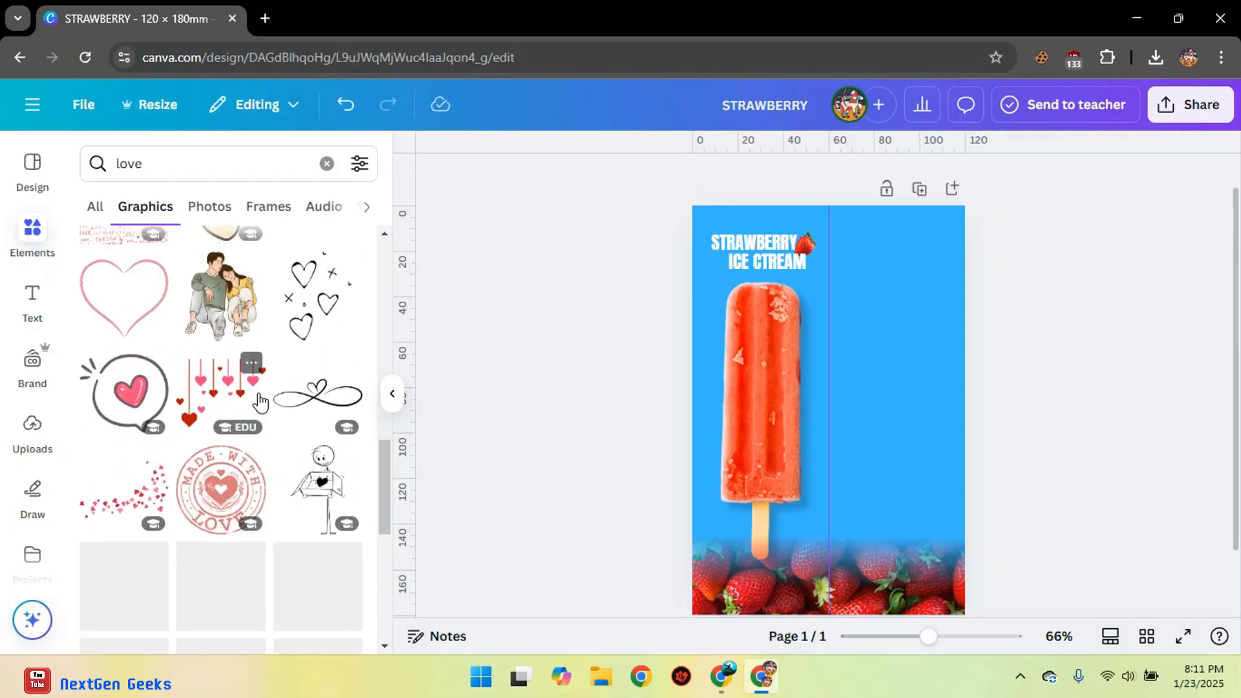
pyautogui.click(331, 313)
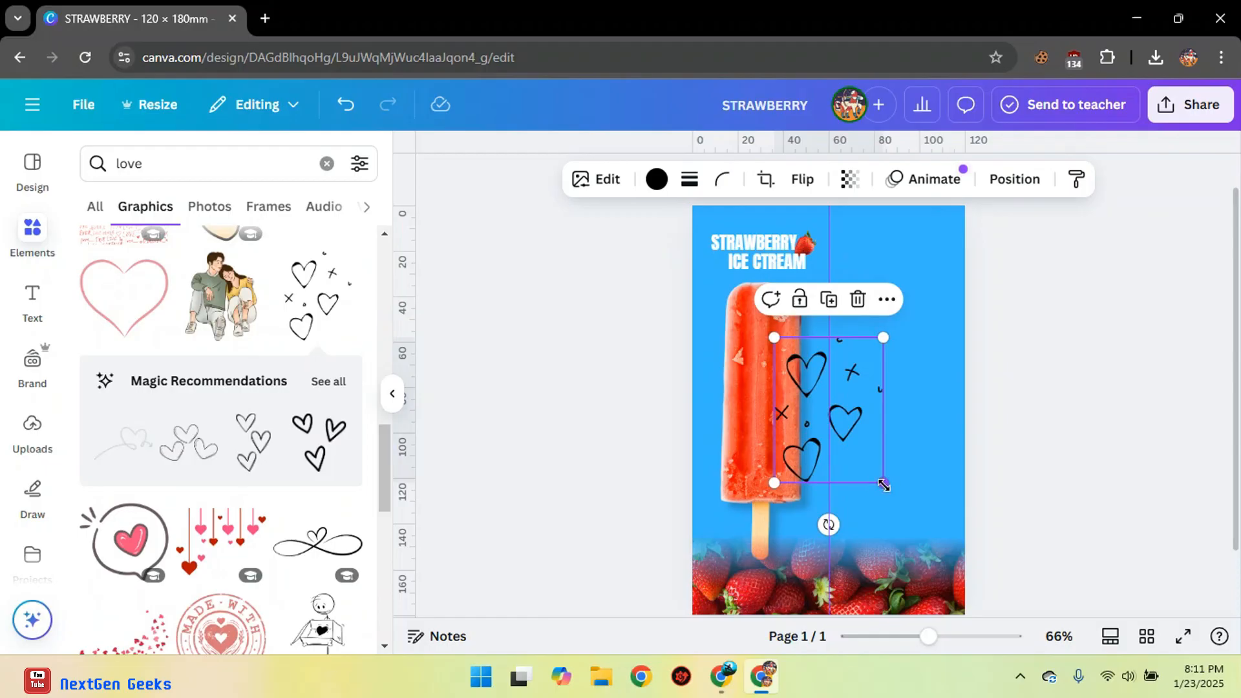
# Step: Shrink the hearts graphic, recolor it white and place it beside the ICE CTREAM text at the popsicle's upper-left corner
pyautogui.moveTo(883, 483)
pyautogui.mouseDown()
pyautogui.moveTo(854, 414)
pyautogui.moveTo(831, 388)
pyautogui.moveTo(840, 420)
pyautogui.moveTo(820, 404)
pyautogui.moveTo(817, 339)
pyautogui.moveTo(783, 364)
pyautogui.moveTo(742, 358)
pyautogui.mouseUp()
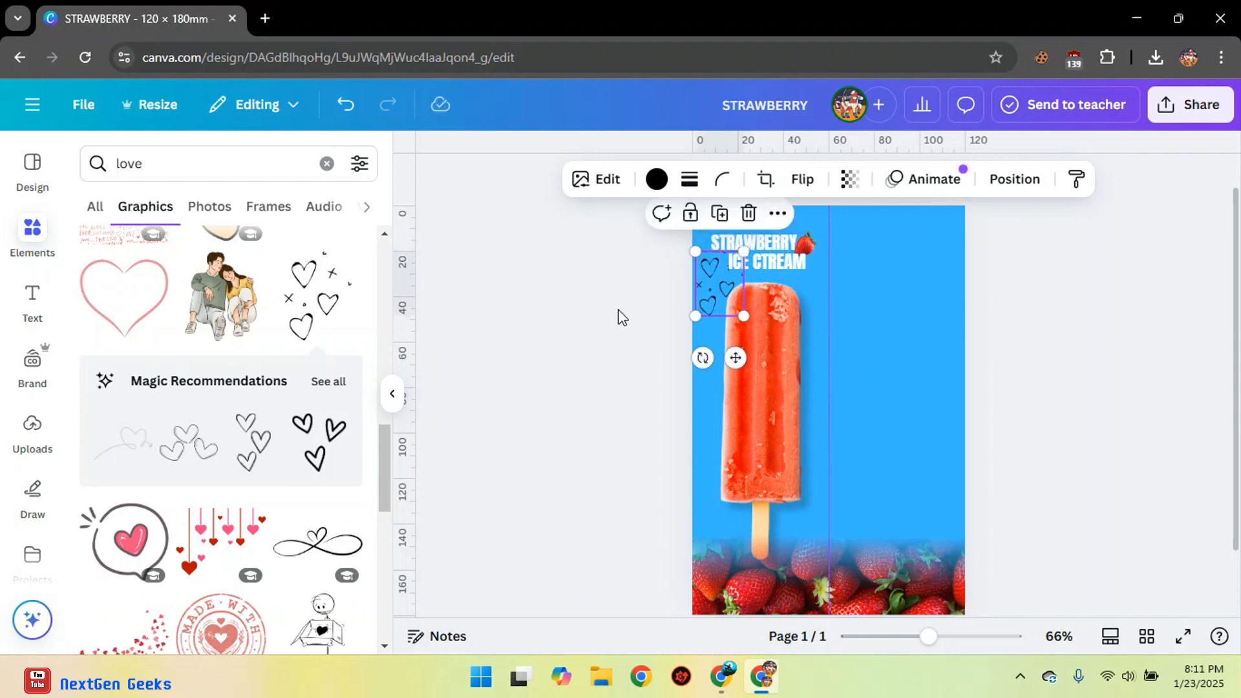
pyautogui.click(656, 175)
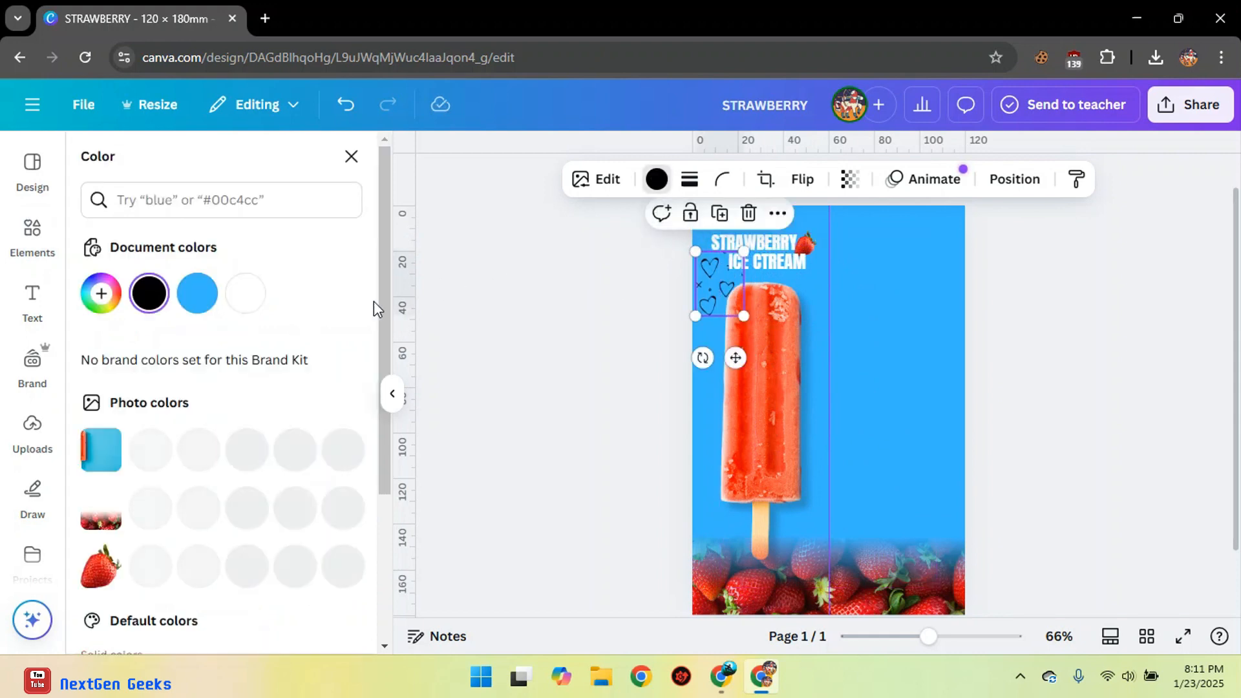
pyautogui.click(245, 293)
pyautogui.moveTo(743, 319); pyautogui.dragTo(721, 291)
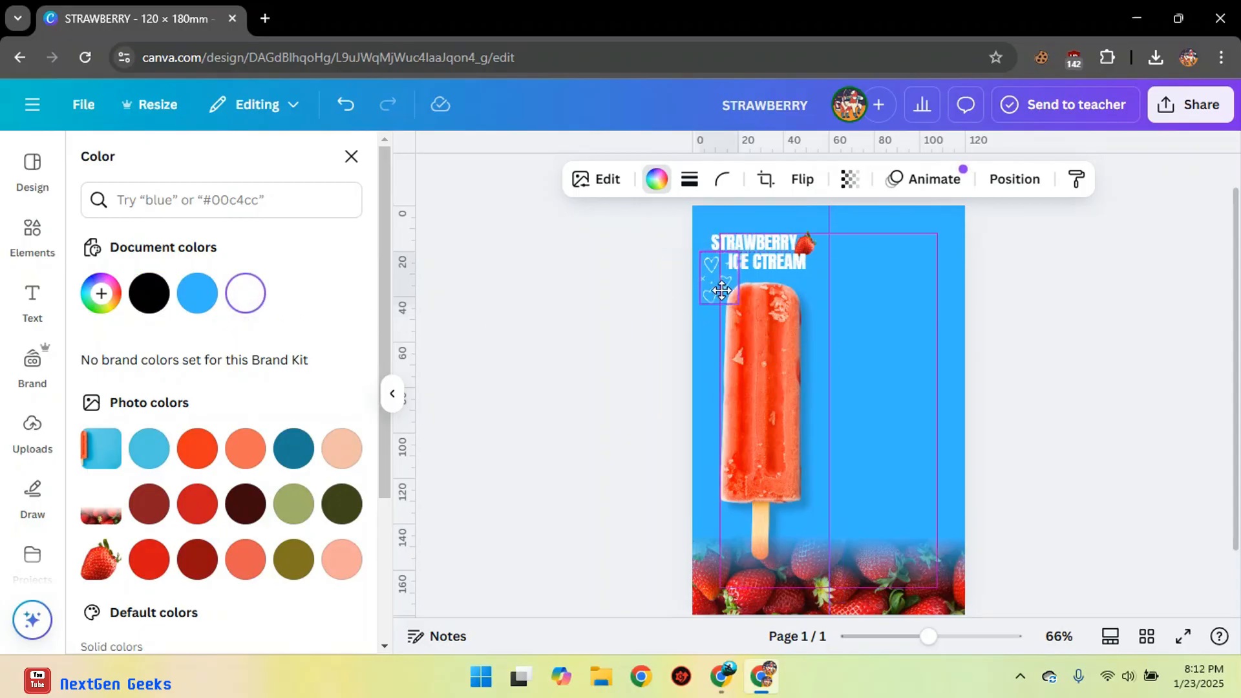
pyautogui.press('Escape')
pyautogui.press('Escape')
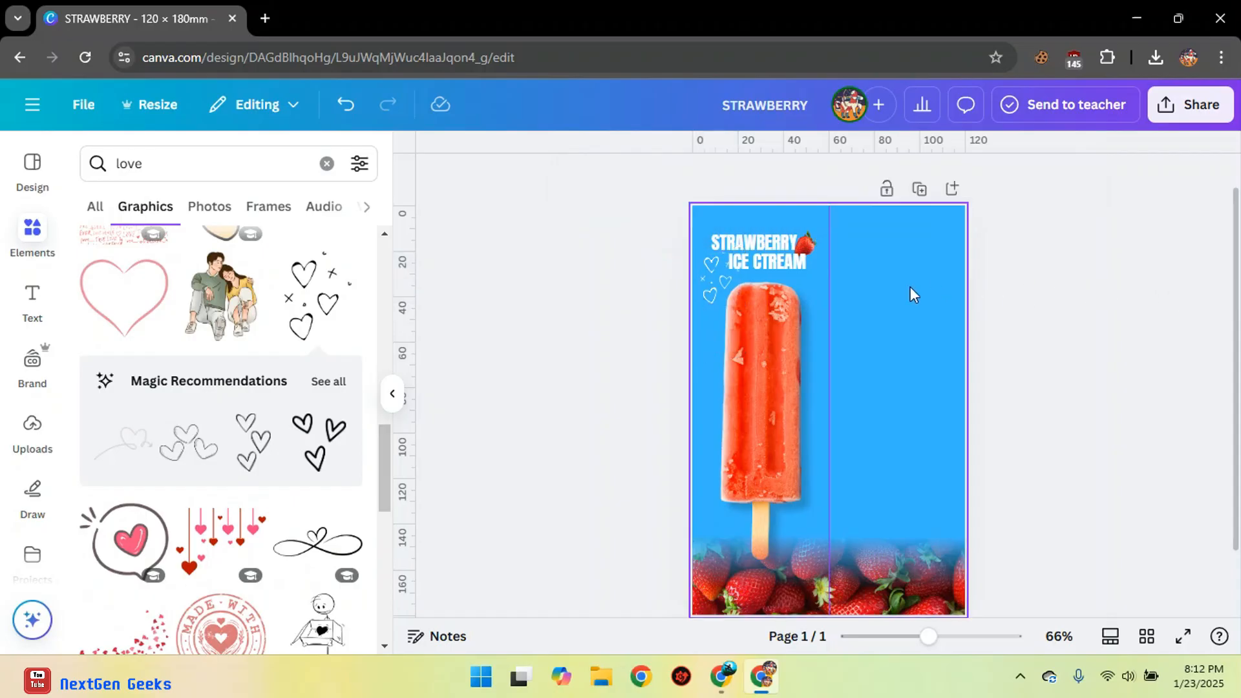
# Step: Search the elements for "strawberry" photos and add the cluster of whole and cut strawberries to the page
pyautogui.scroll(10, 254, 397)
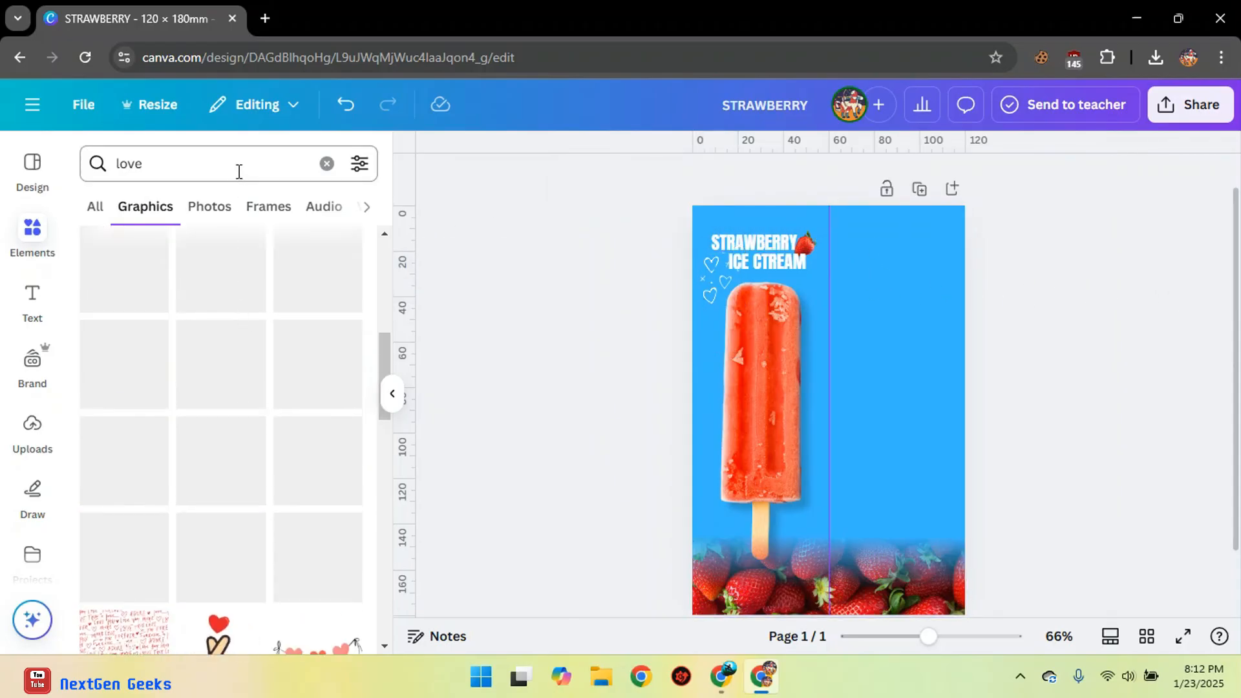
pyautogui.click(327, 163)
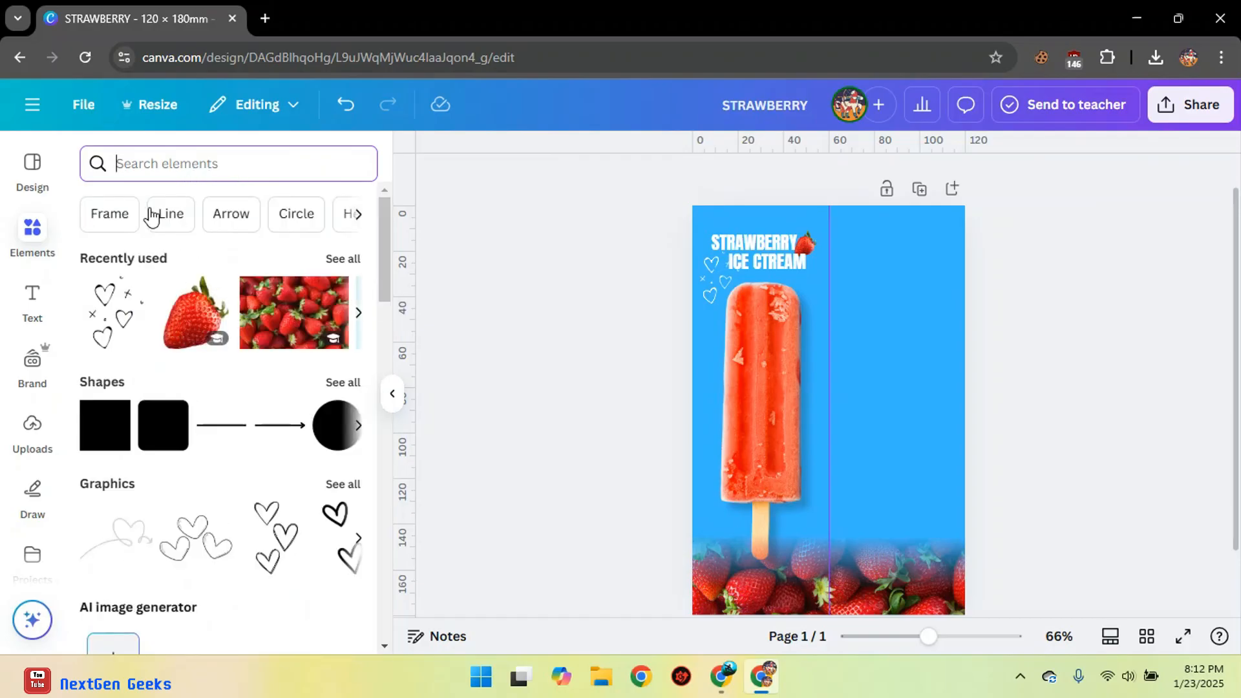
pyautogui.write('s')
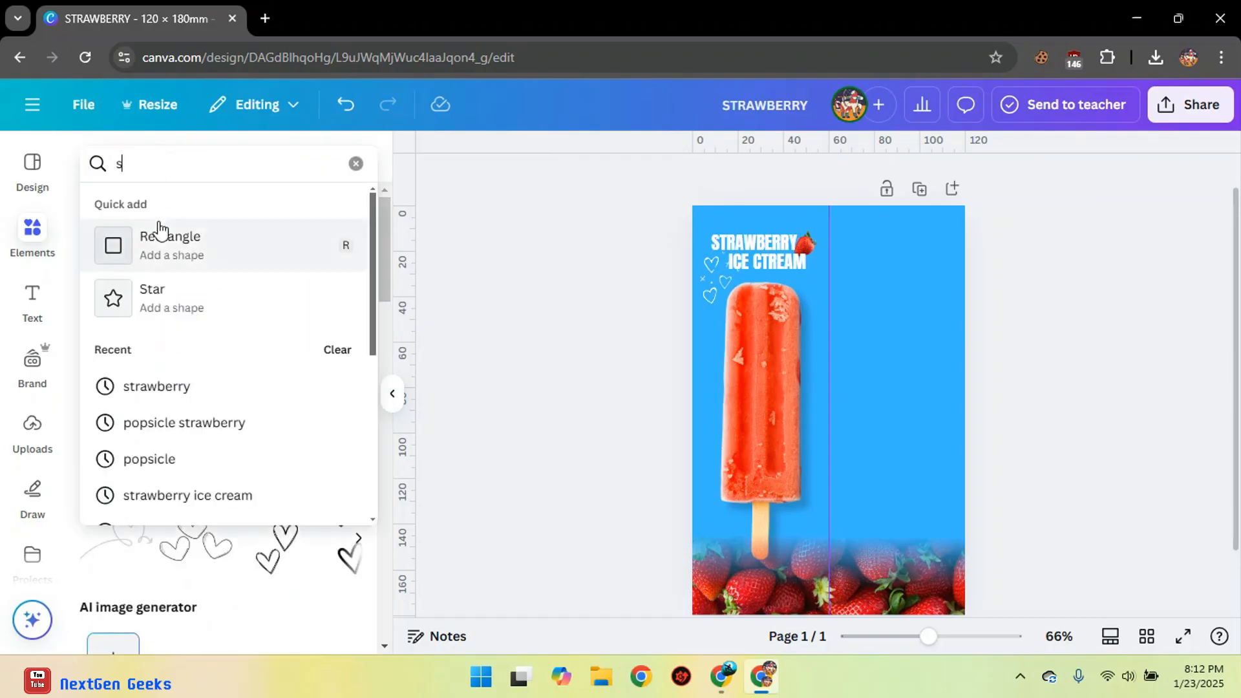
pyautogui.click(212, 390)
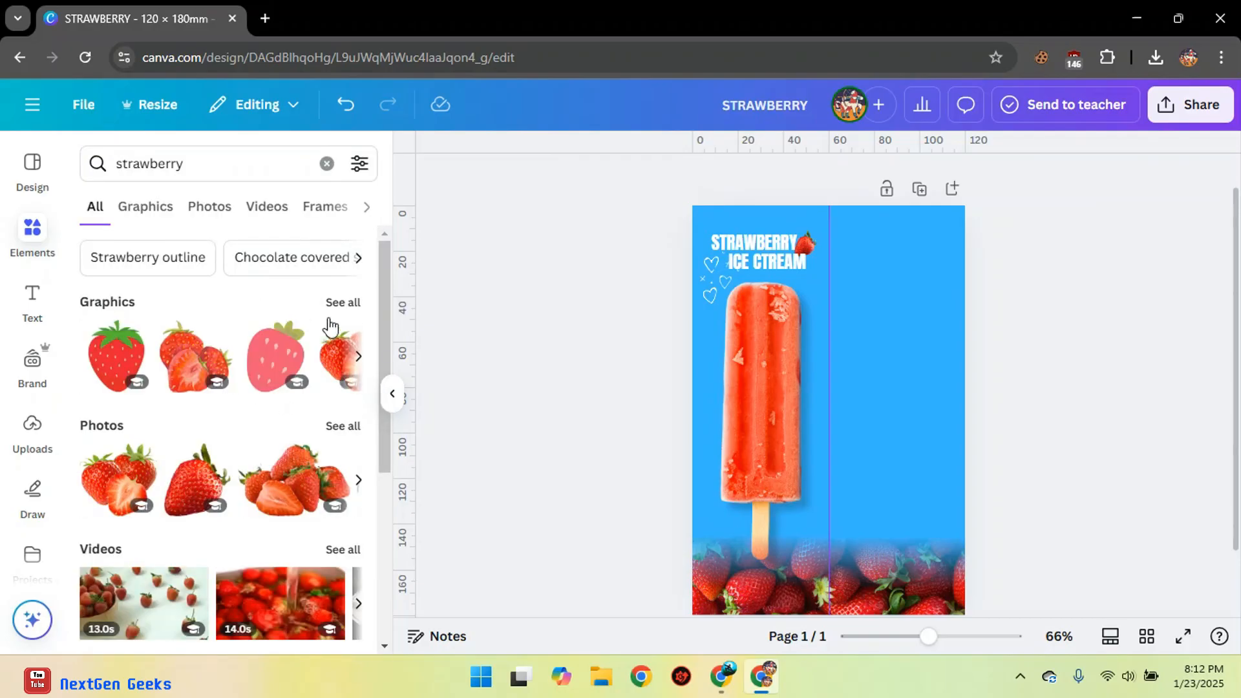
pyautogui.click(344, 426)
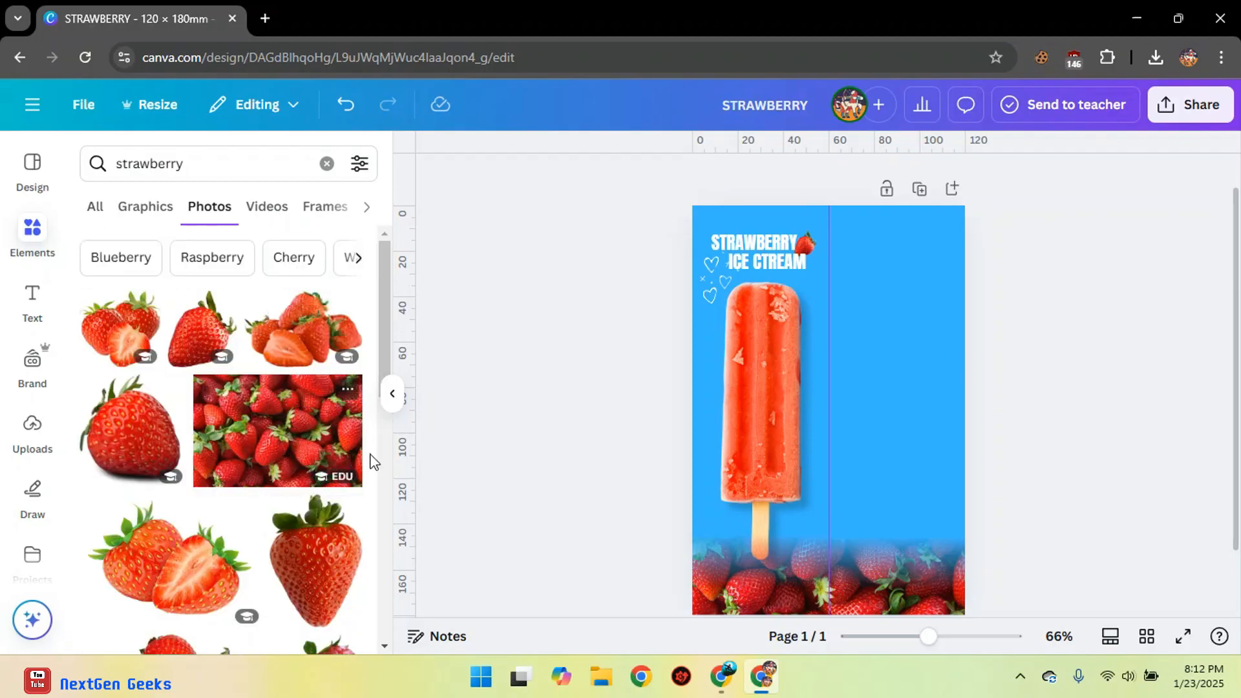
pyautogui.click(301, 327)
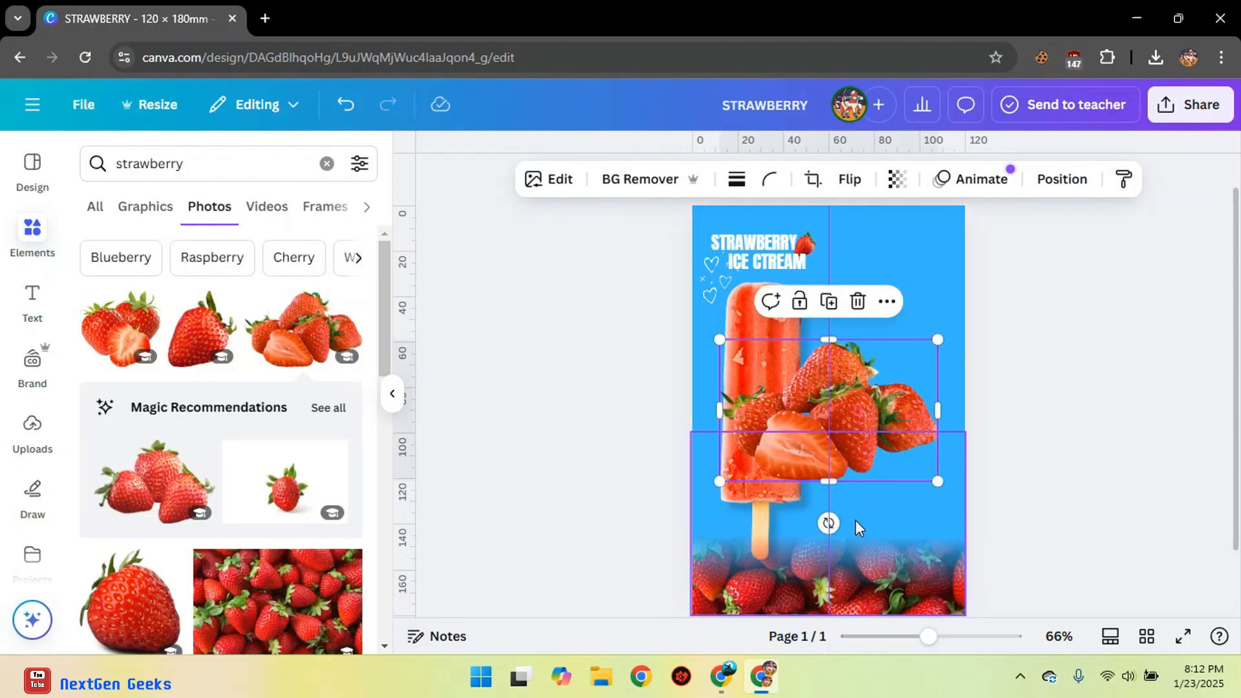
# Step: Move the strawberry cluster partly off the page's right edge and set the vertical guide to 60 mm
pyautogui.moveTo(1079, 481); pyautogui.dragTo(845, 518)
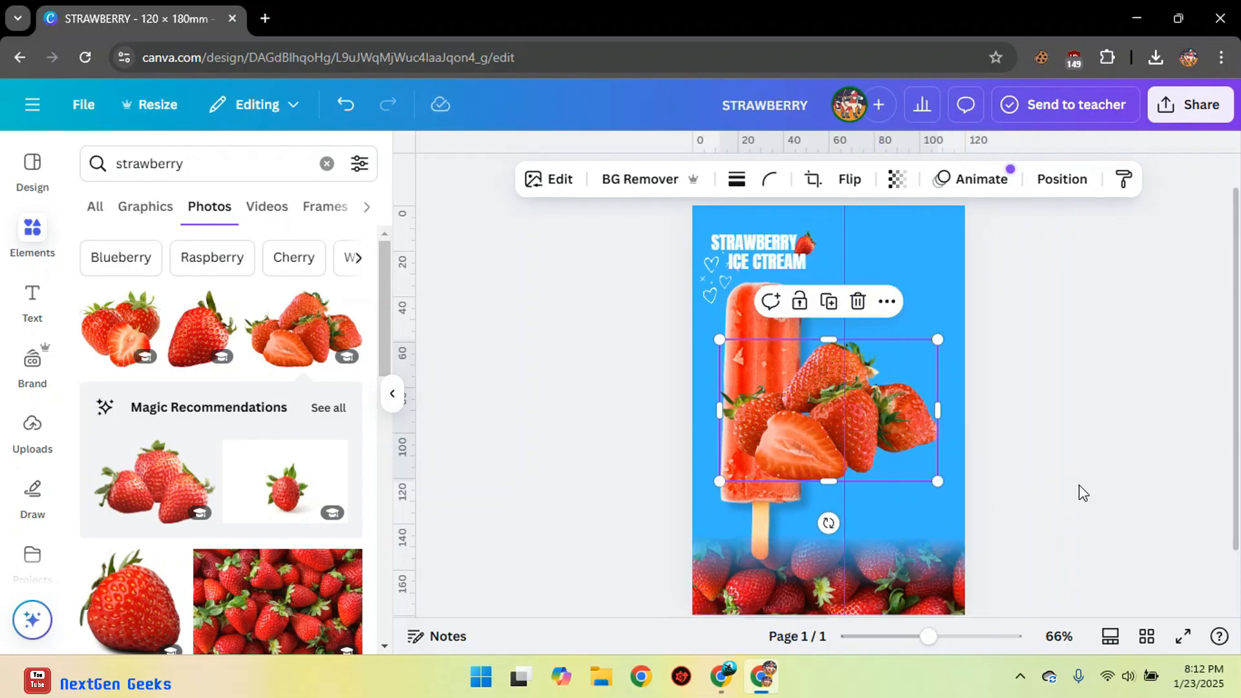
pyautogui.click(1012, 486)
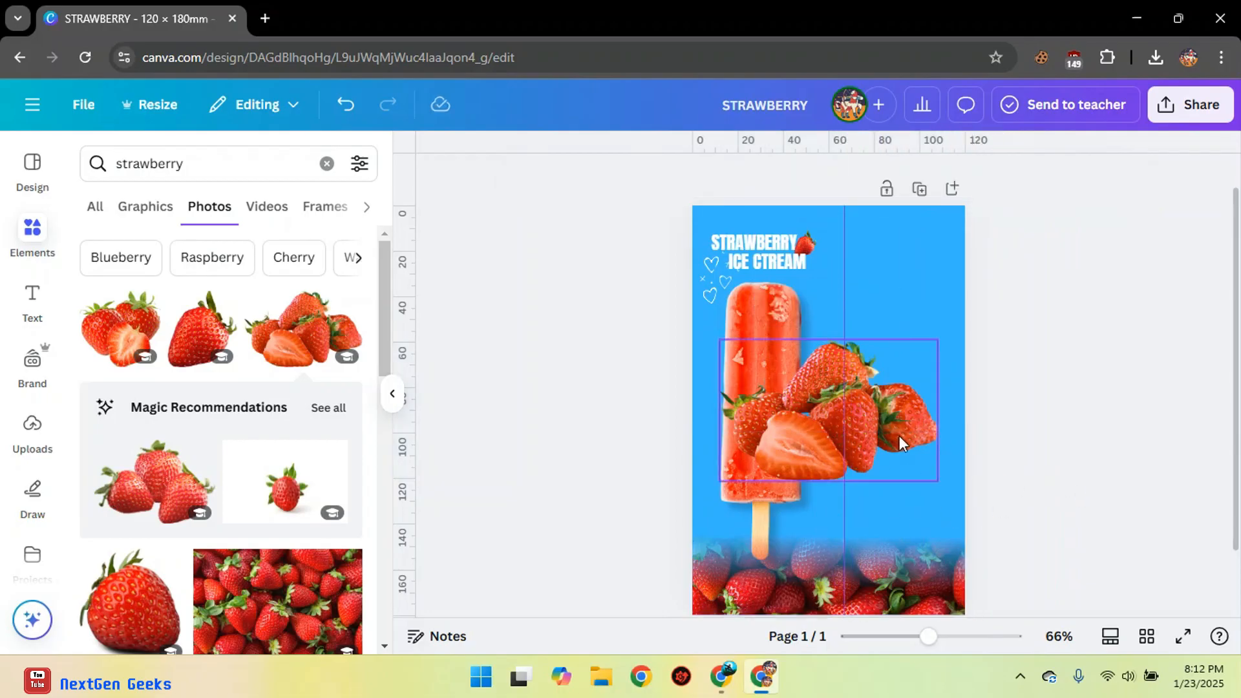
pyautogui.moveTo(898, 436); pyautogui.dragTo(1071, 387)
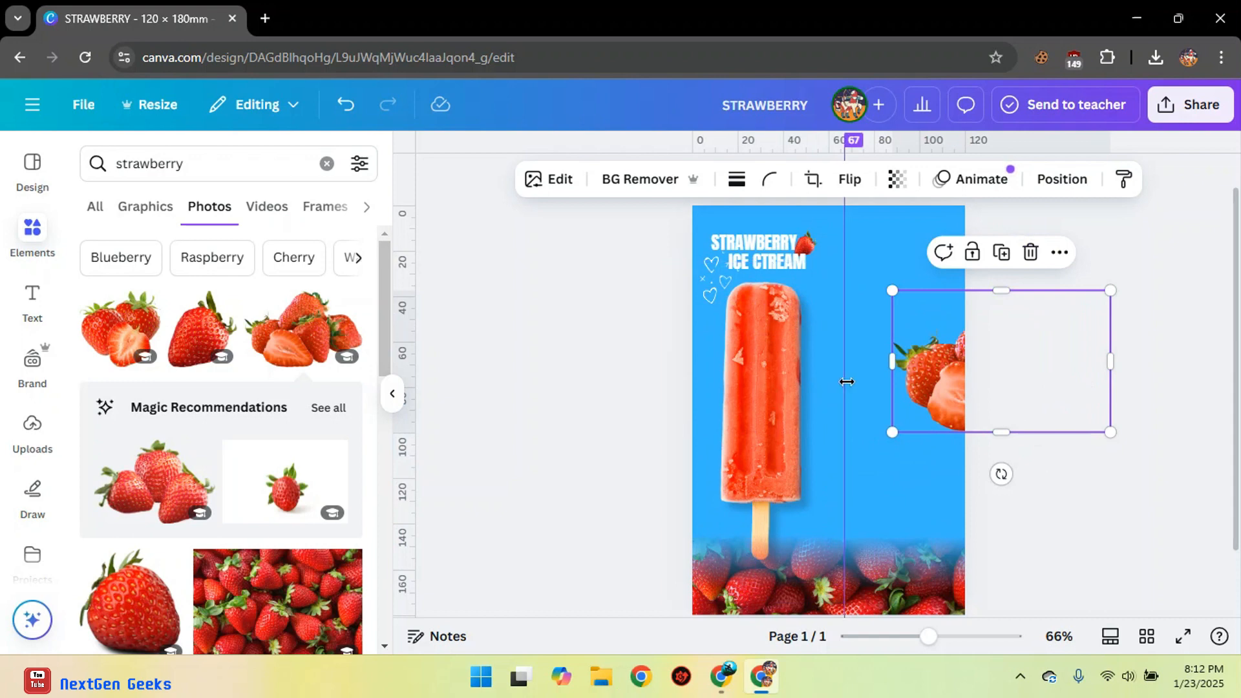
pyautogui.moveTo(847, 382); pyautogui.dragTo(831, 381)
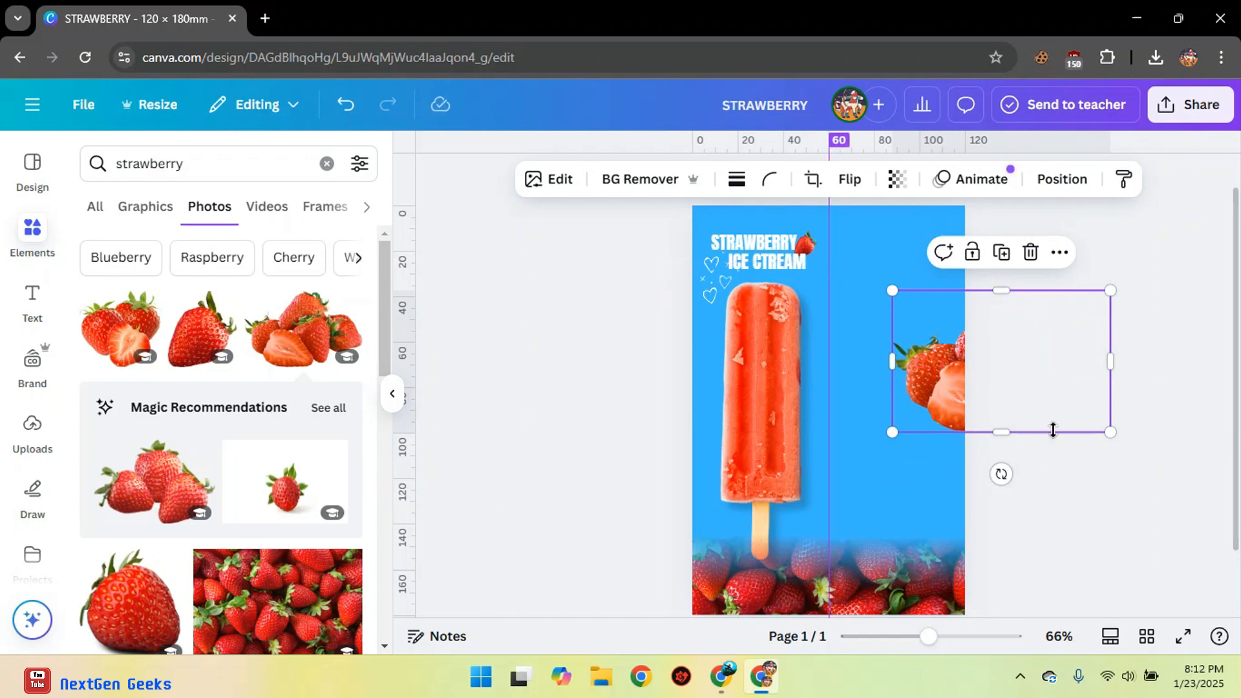
# Step: Rotate the strawberry cluster a quarter turn counterclockwise, shrink it and position it halfway off the page's right edge at mid-height
pyautogui.moveTo(1002, 474); pyautogui.dragTo(1146, 362)
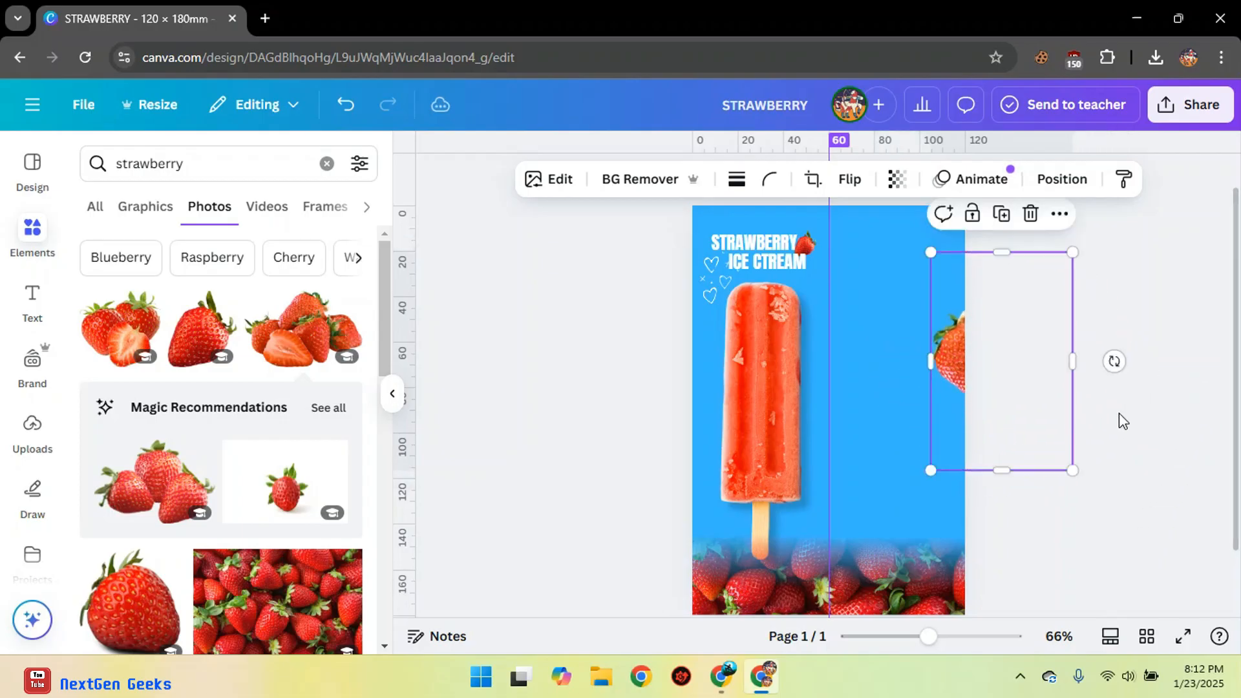
pyautogui.moveTo(1059, 470); pyautogui.dragTo(1030, 410)
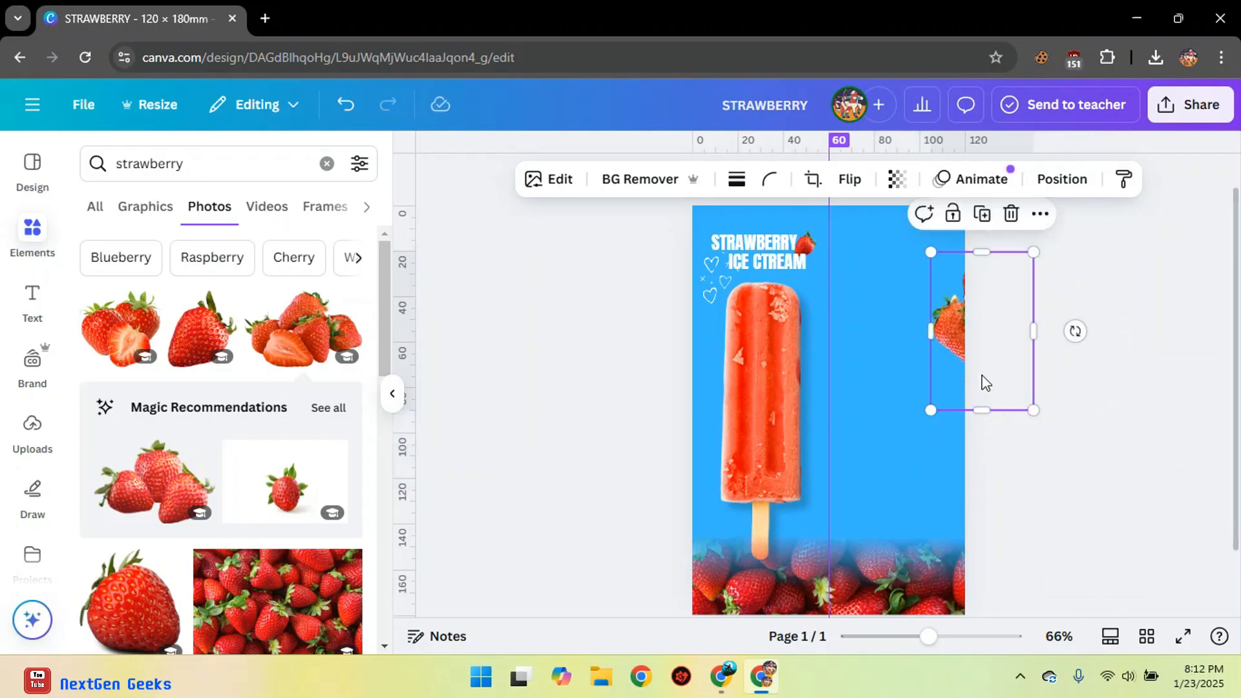
pyautogui.moveTo(981, 366); pyautogui.dragTo(955, 434)
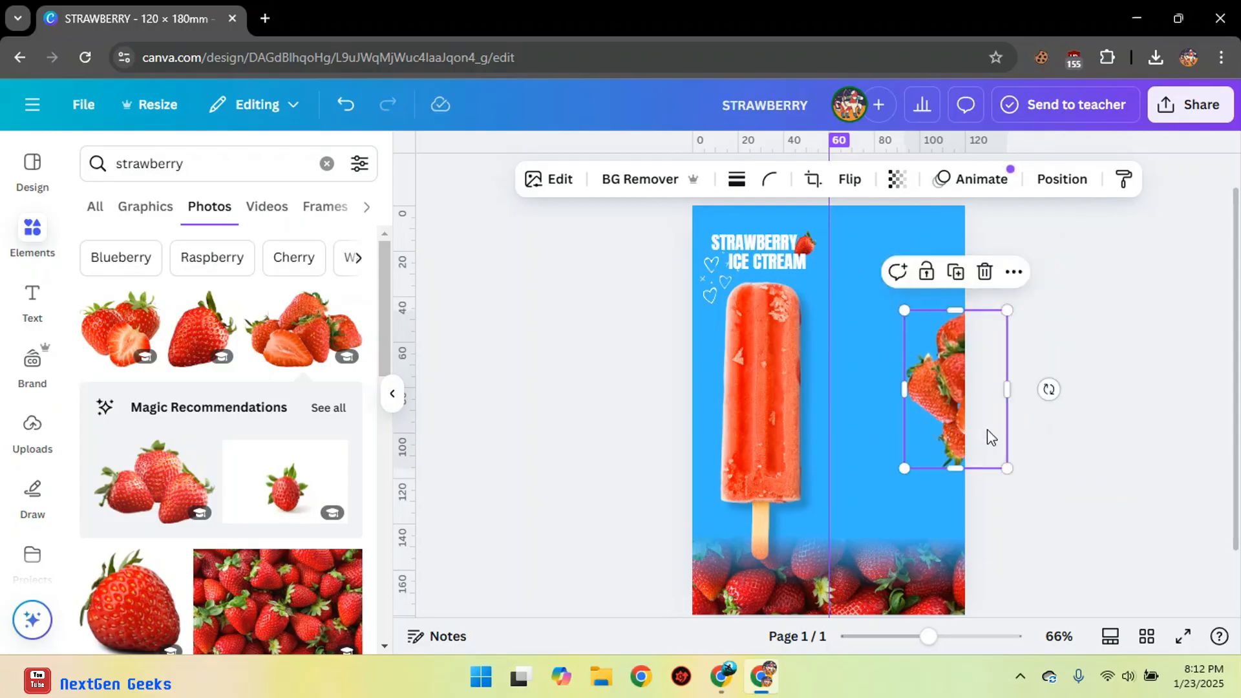
# Step: Set the transparency of the strawberry cluster at the page's right edge to 78
pyautogui.click(897, 179)
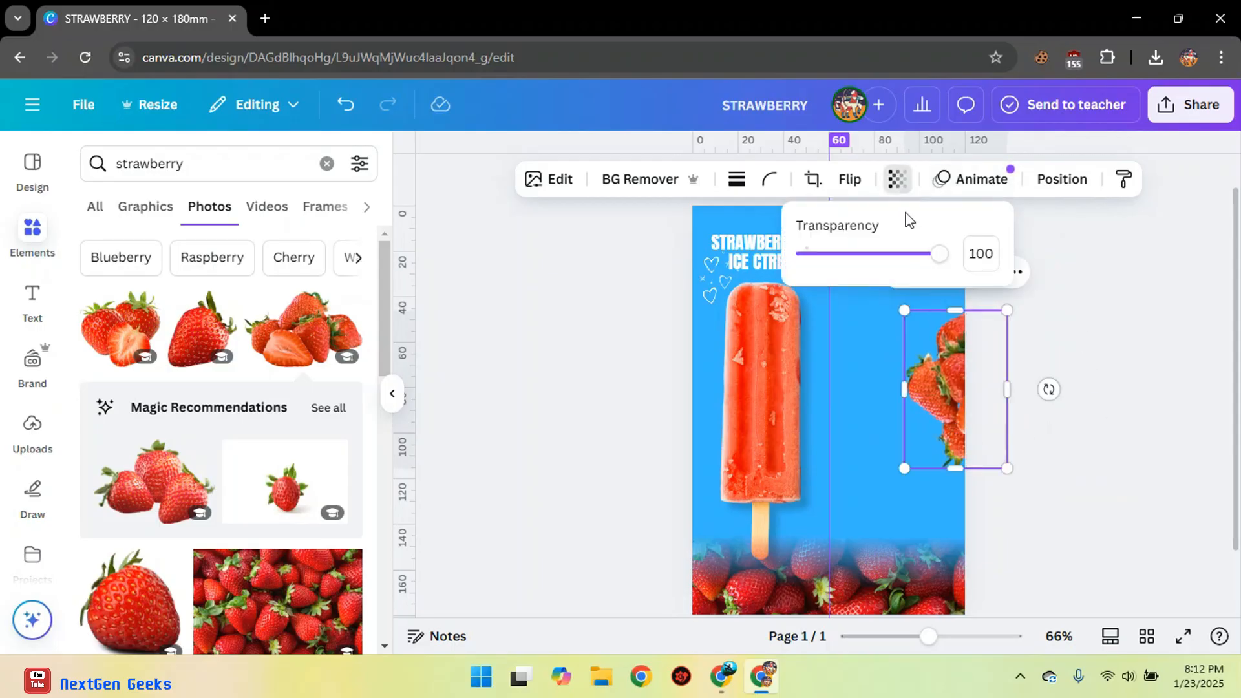
pyautogui.moveTo(940, 270); pyautogui.dragTo(913, 271)
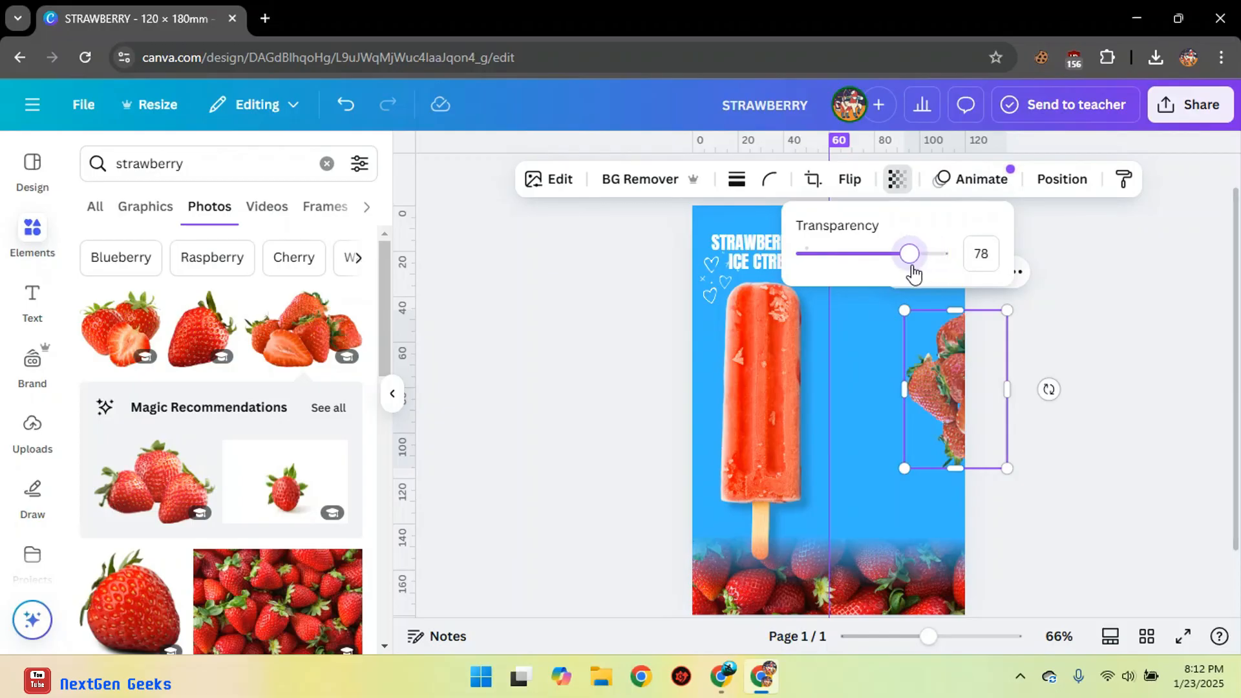
# Step: Upload the zodiac nutrition facts image from the Pictures folder and add it to the page
pyautogui.click(1143, 328)
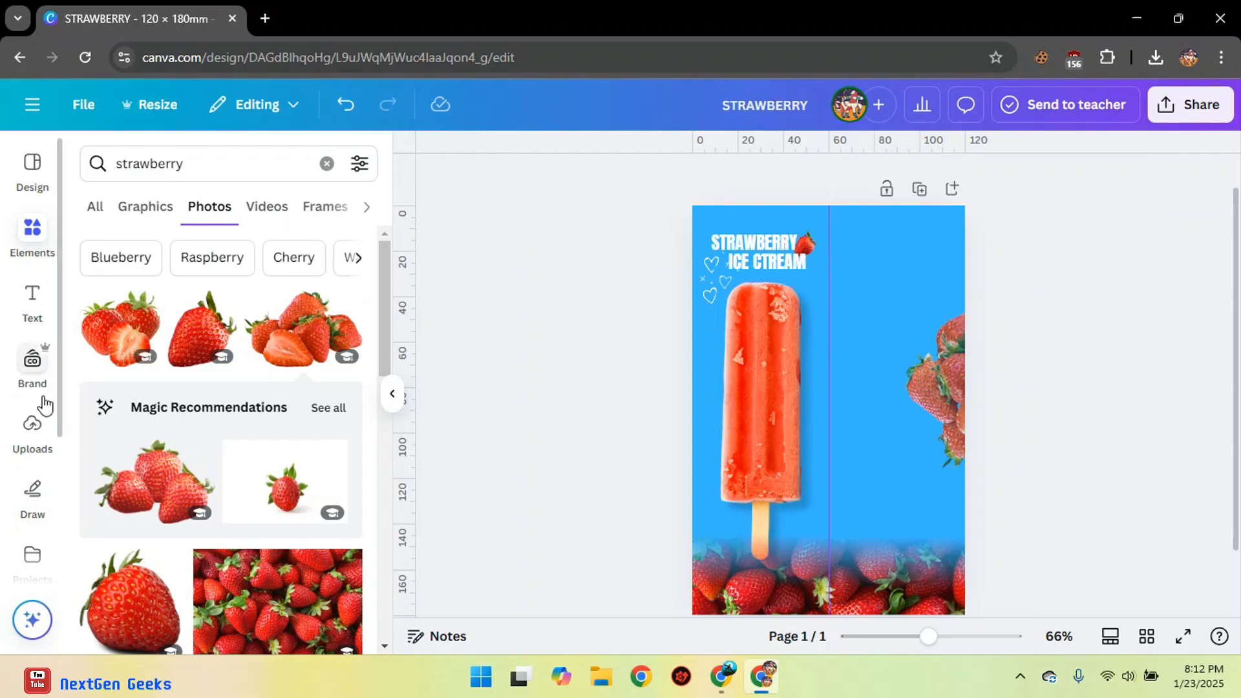
pyautogui.click(33, 425)
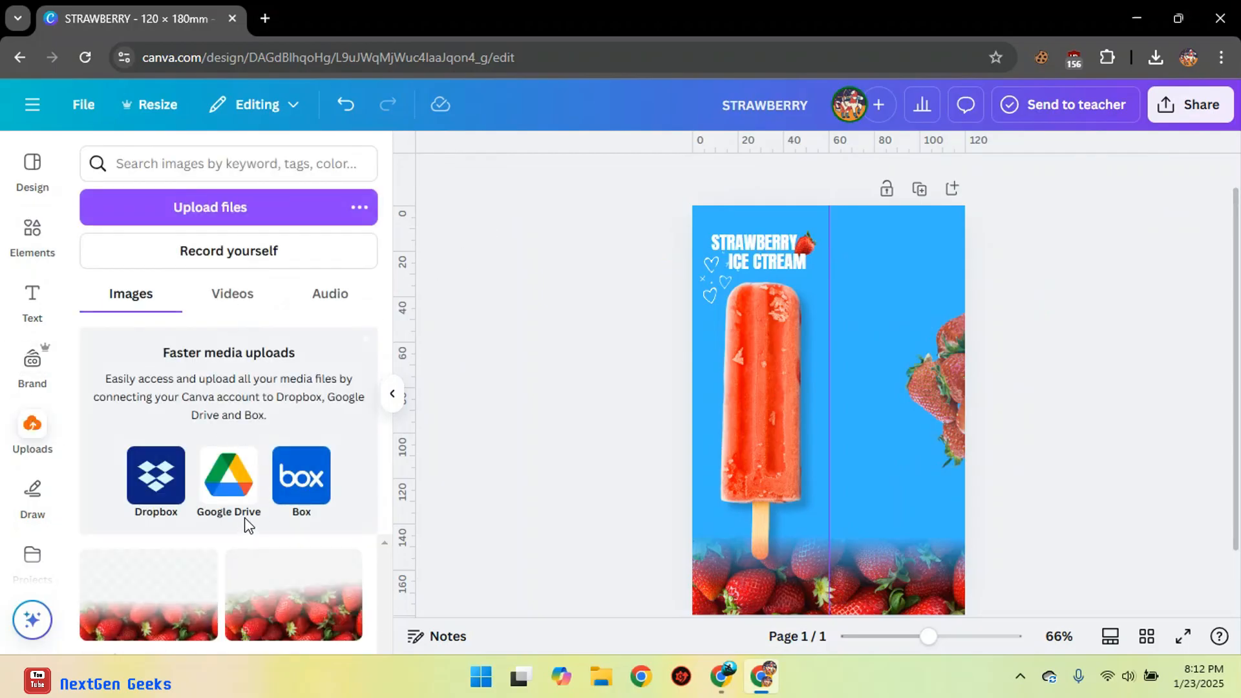
pyautogui.scroll(-10, 585, 273)
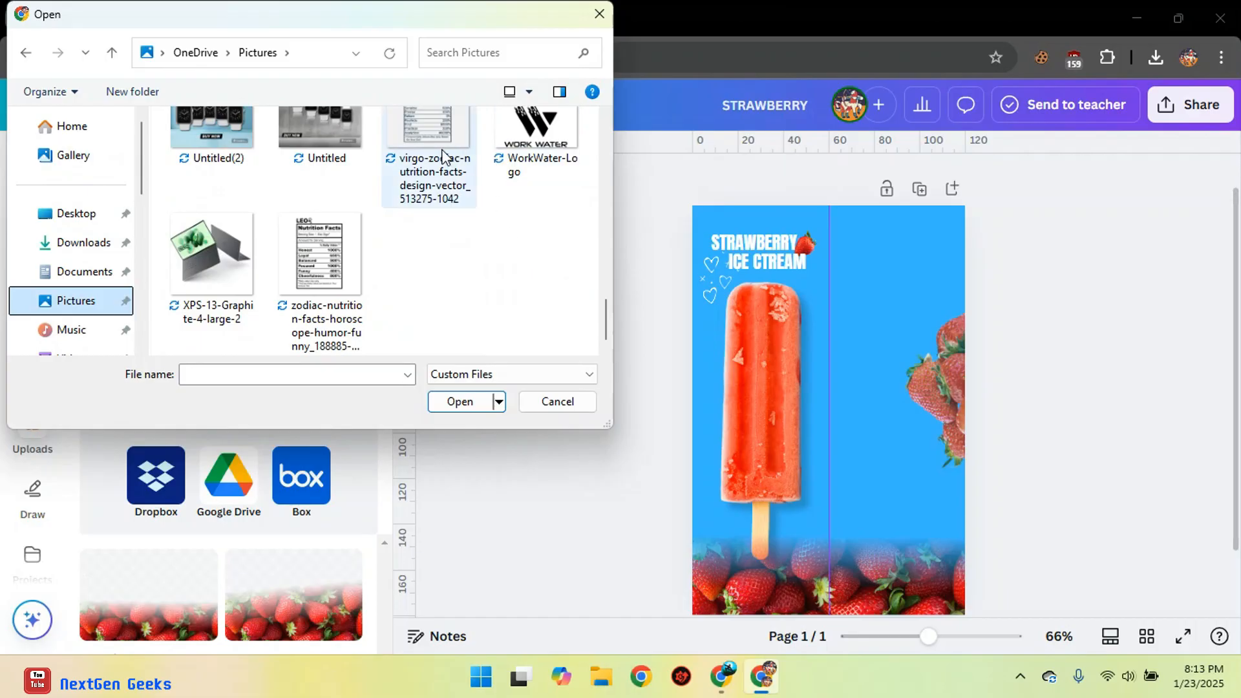
pyautogui.click(333, 281)
pyautogui.click(460, 402)
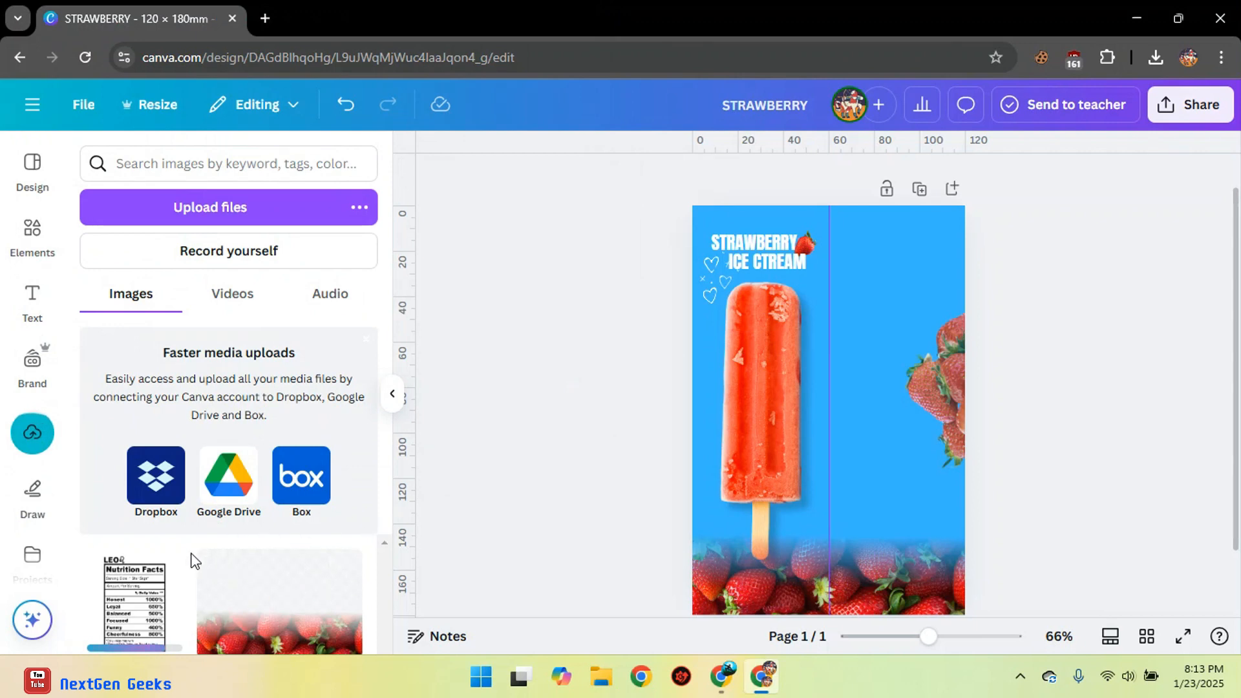
pyautogui.click(117, 607)
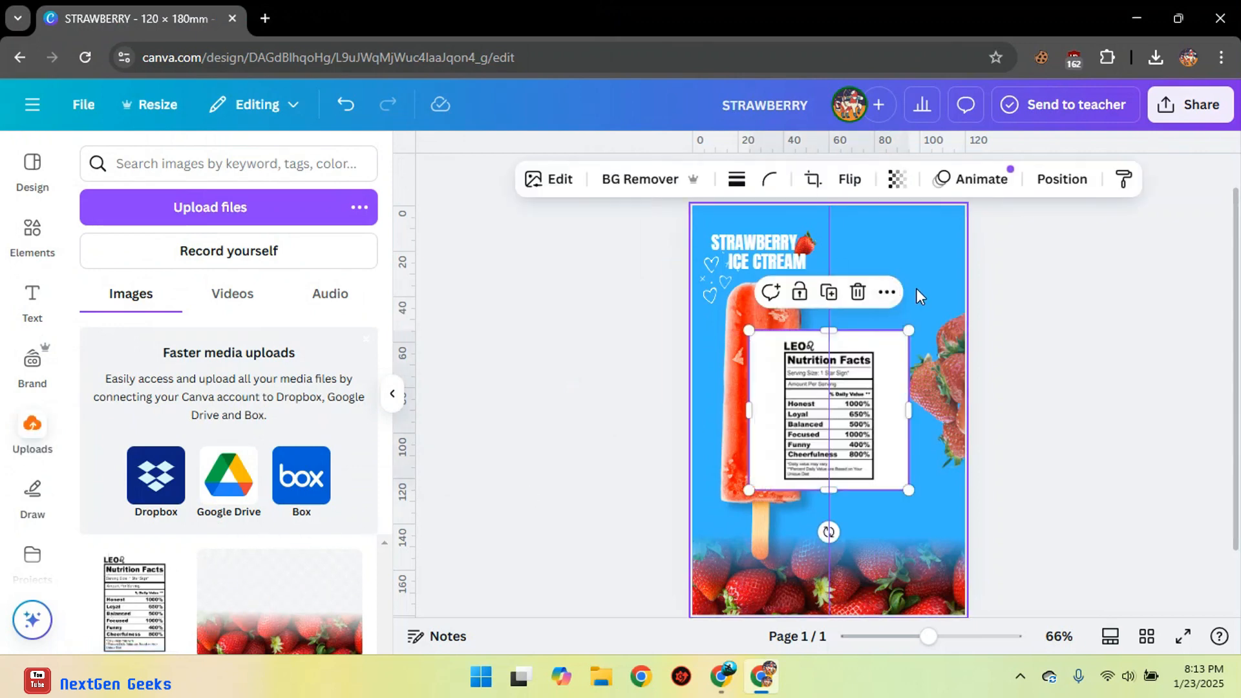
# Step: Remove the white background of the nutrition facts image and crop its empty left and right margins
pyautogui.click(680, 194)
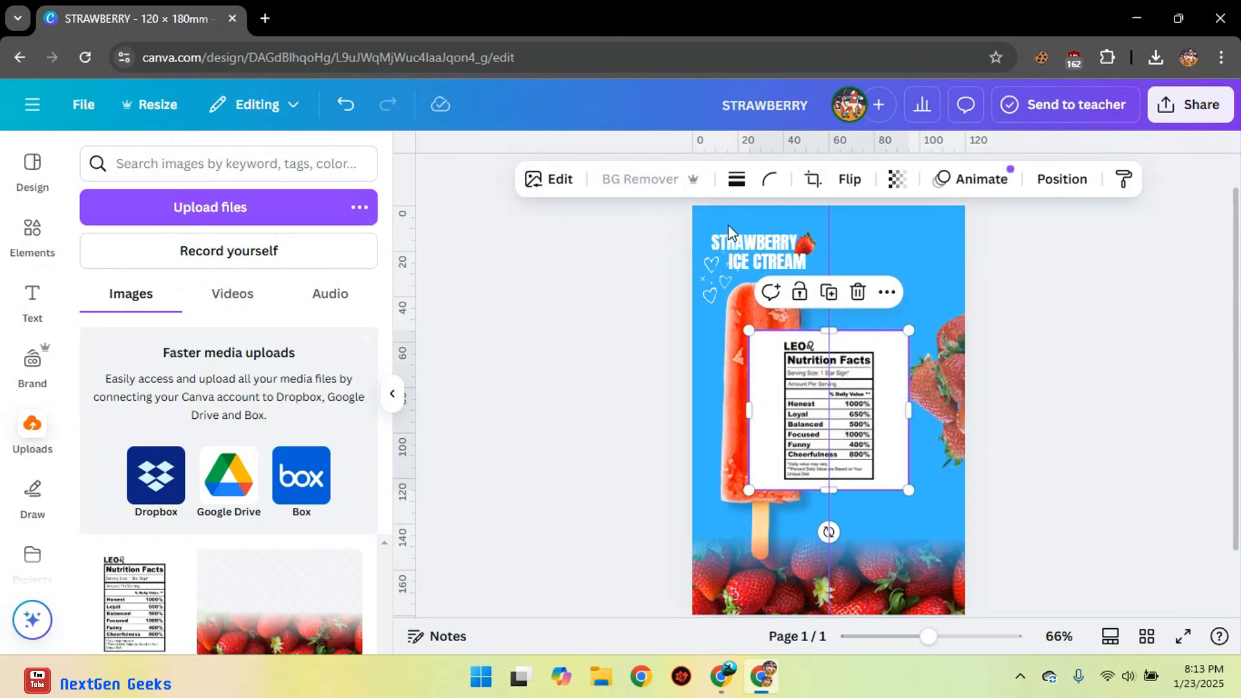
pyautogui.moveTo(903, 403); pyautogui.dragTo(884, 409)
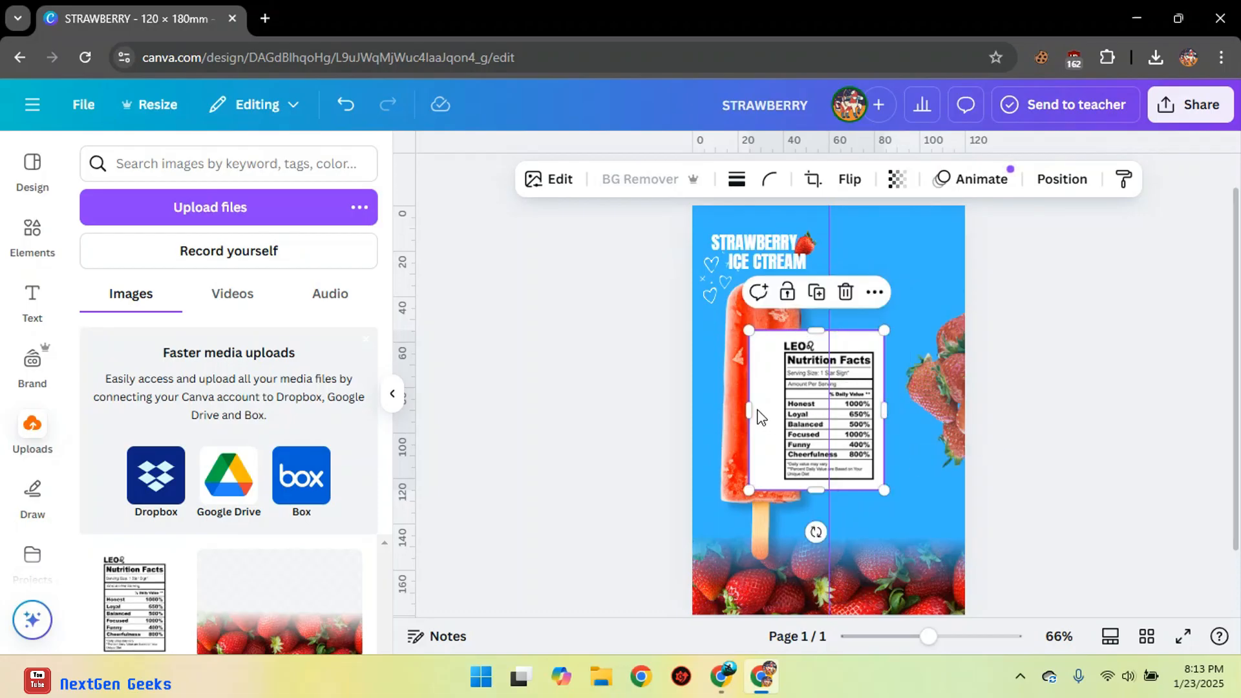
pyautogui.moveTo(754, 409); pyautogui.dragTo(780, 417)
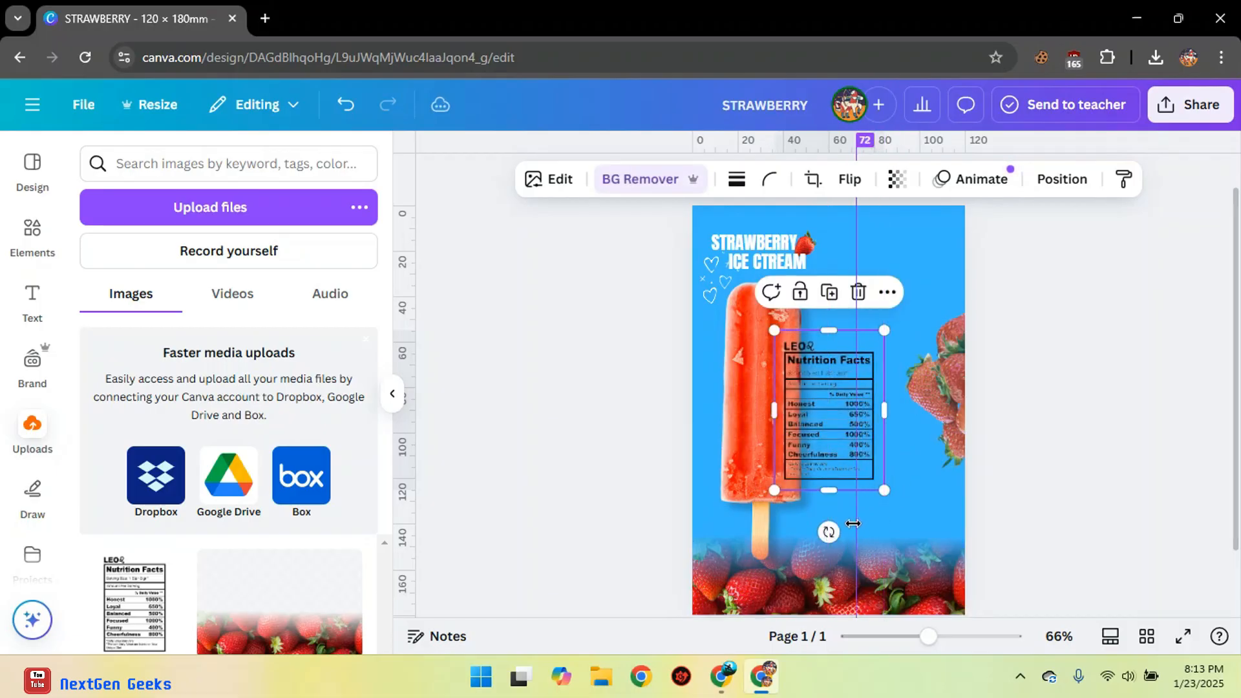
# Step: Move the nutrition facts label to the upper right half of the page, rotate it a quarter turn counterclockwise and shrink it
pyautogui.moveTo(855, 444); pyautogui.dragTo(903, 343)
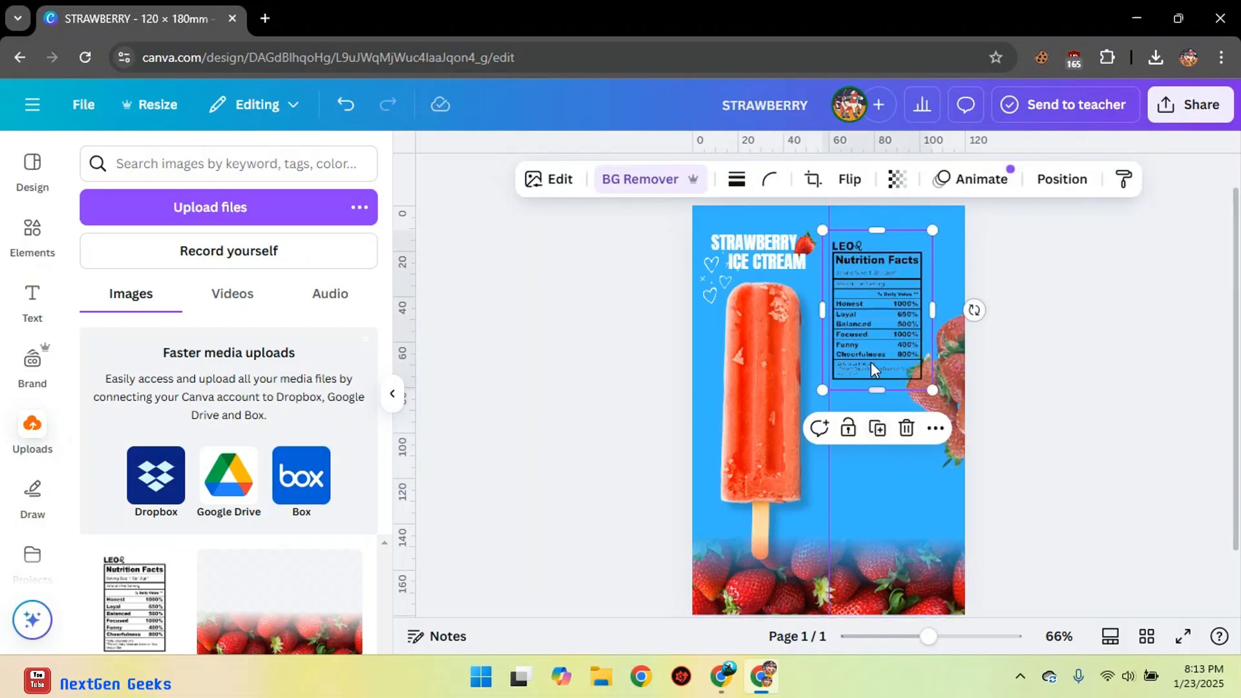
pyautogui.moveTo(975, 309); pyautogui.dragTo(898, 220)
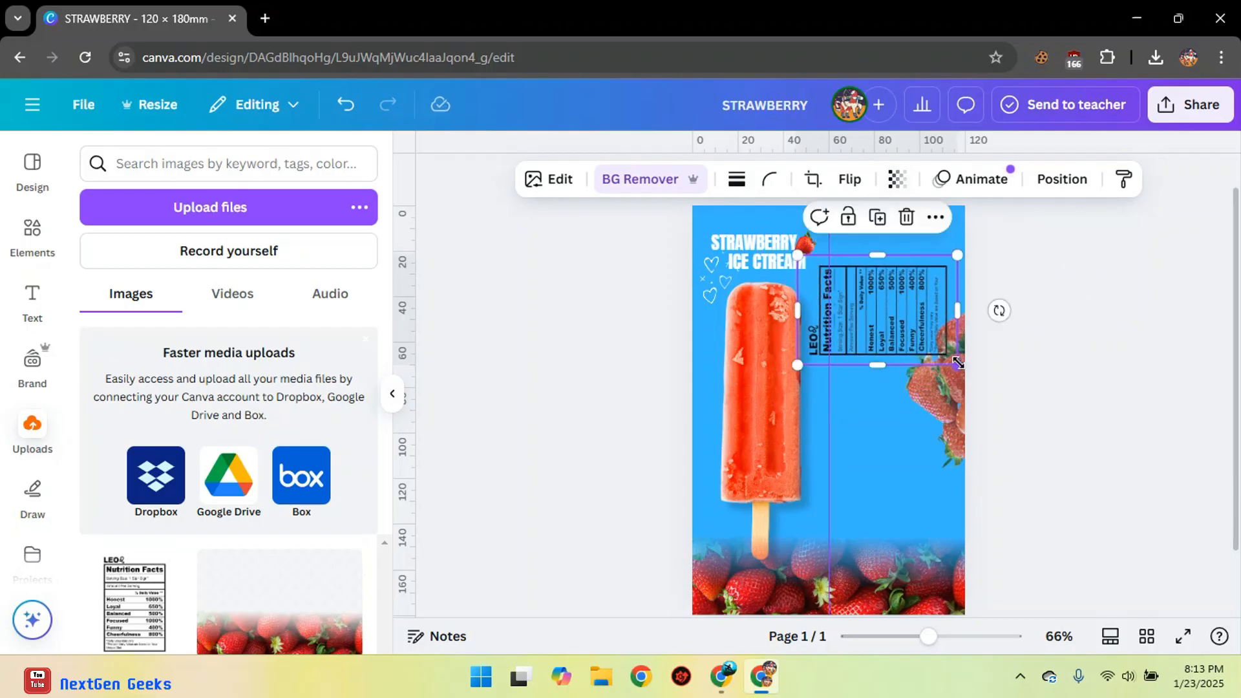
pyautogui.moveTo(958, 363)
pyautogui.mouseDown()
pyautogui.moveTo(896, 306)
pyautogui.moveTo(957, 354)
pyautogui.moveTo(902, 322)
pyautogui.mouseUp()
# Step: Nudge the rotated nutrition facts label up and down to fine-tune its height above the strawberry cluster
pyautogui.press('Up')
pyautogui.press('Up')
pyautogui.press('Up')
pyautogui.press('Up')
pyautogui.press('Up')
pyautogui.press('Up')
pyautogui.press('Up')
pyautogui.press('Up')
pyautogui.press('Up')
pyautogui.press('Up')
pyautogui.press('Up')
pyautogui.press('Up')
pyautogui.press('Up')
pyautogui.press('Up')
pyautogui.press('Up')
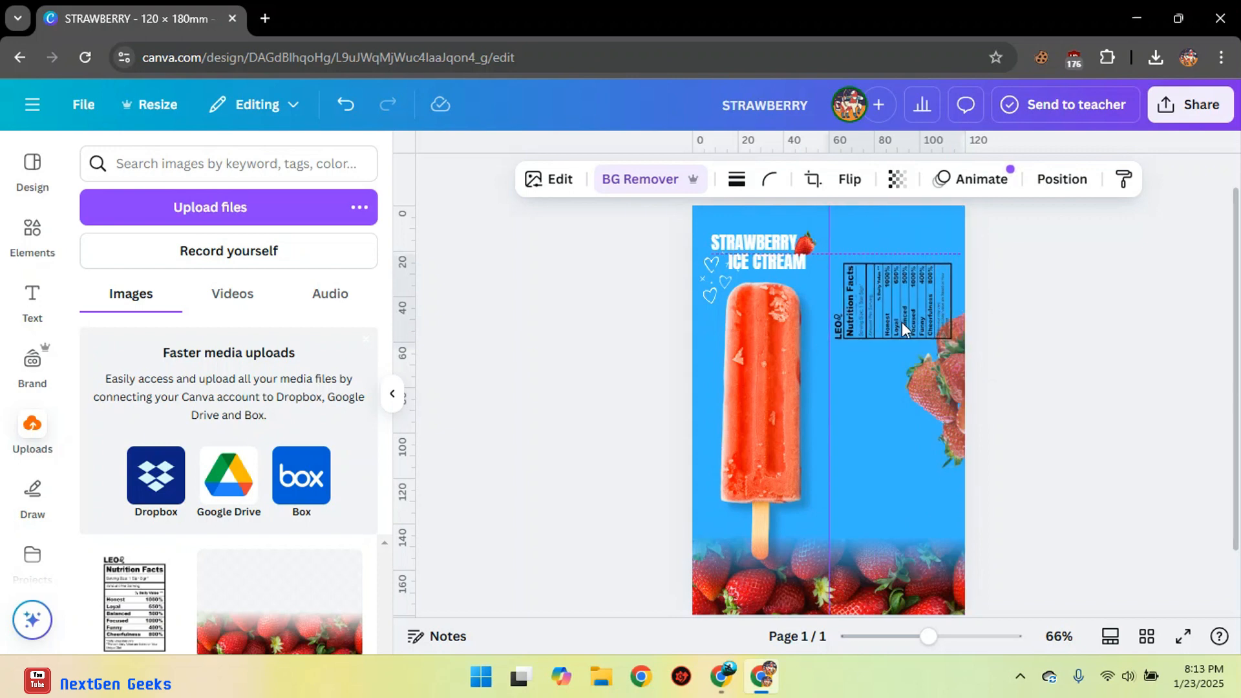
pyautogui.press('Down')
pyautogui.press('Down')
pyautogui.press('Down')
pyautogui.press('Down')
pyautogui.press('Down')
pyautogui.press('Down')
pyautogui.press('Down')
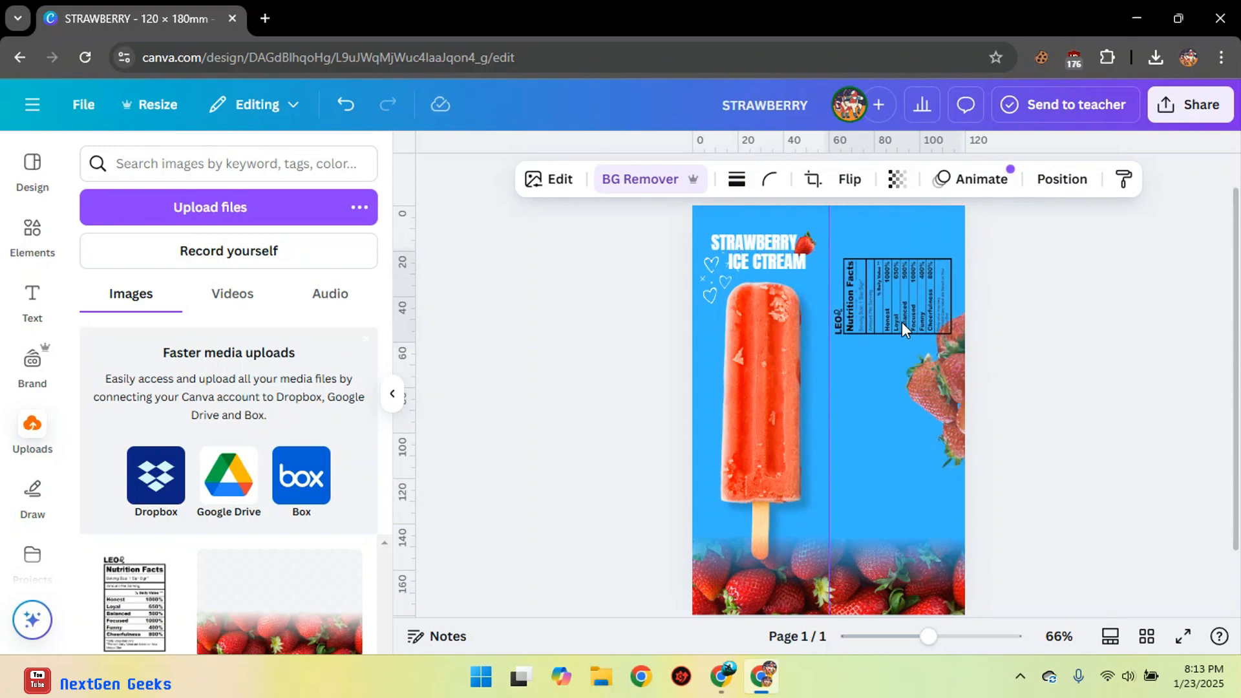
pyautogui.click(1108, 331)
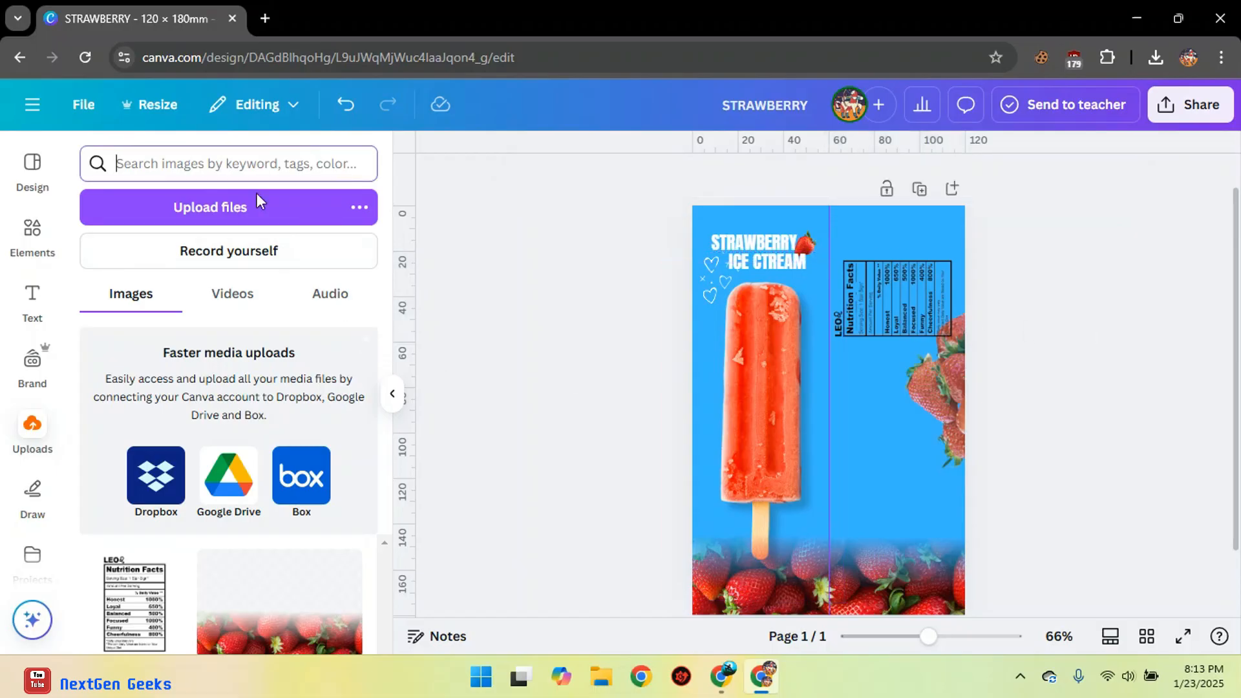
# Step: Replace the strawberry search in the elements library with a search for "qr code"
pyautogui.click(45, 240)
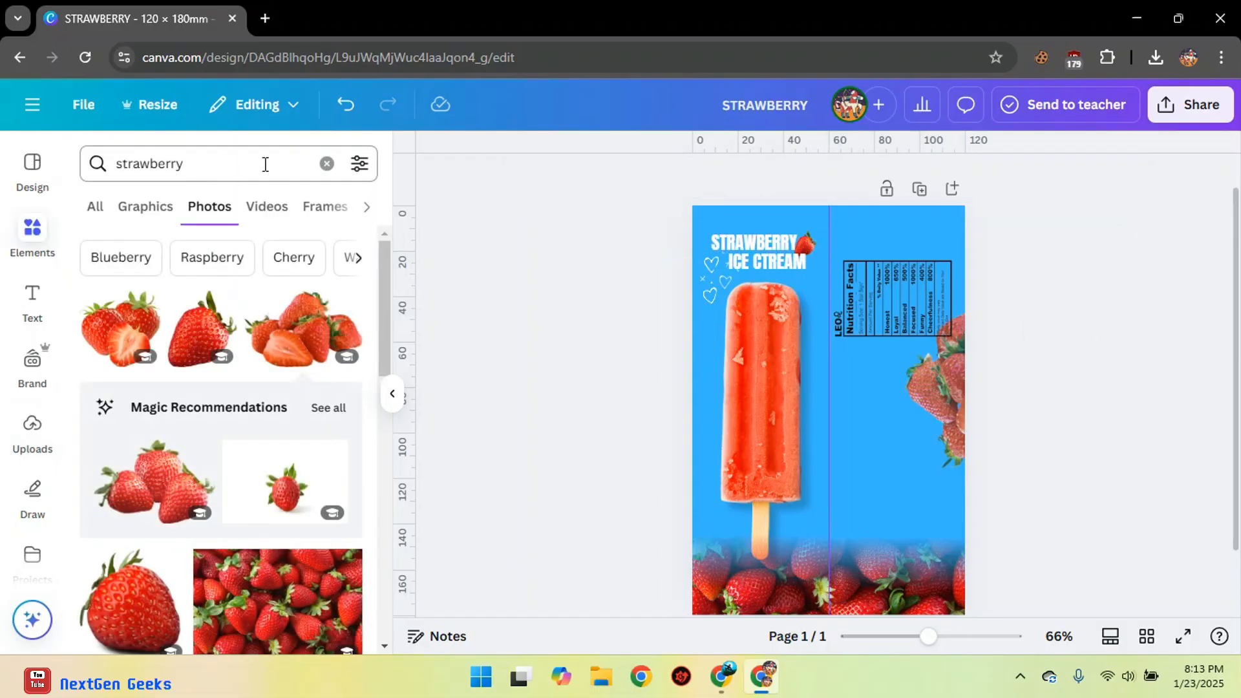
pyautogui.click(329, 165)
pyautogui.write('bs')
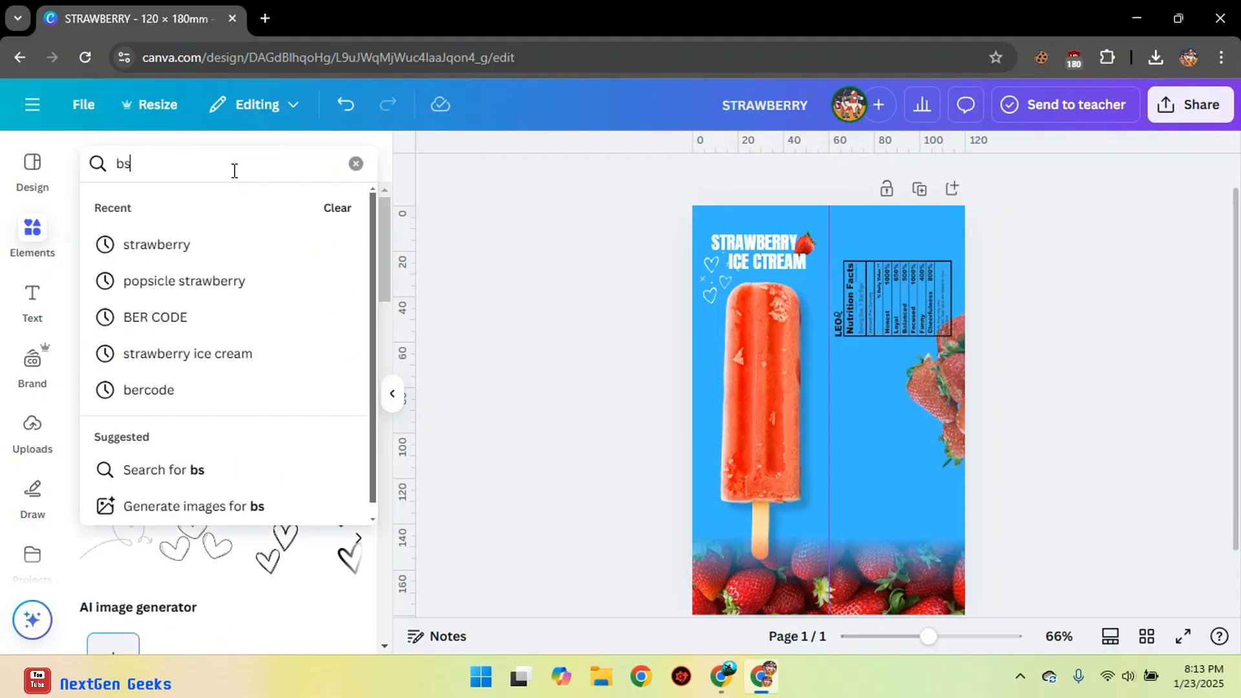
pyautogui.press('BackSpace')
pyautogui.press('BackSpace')
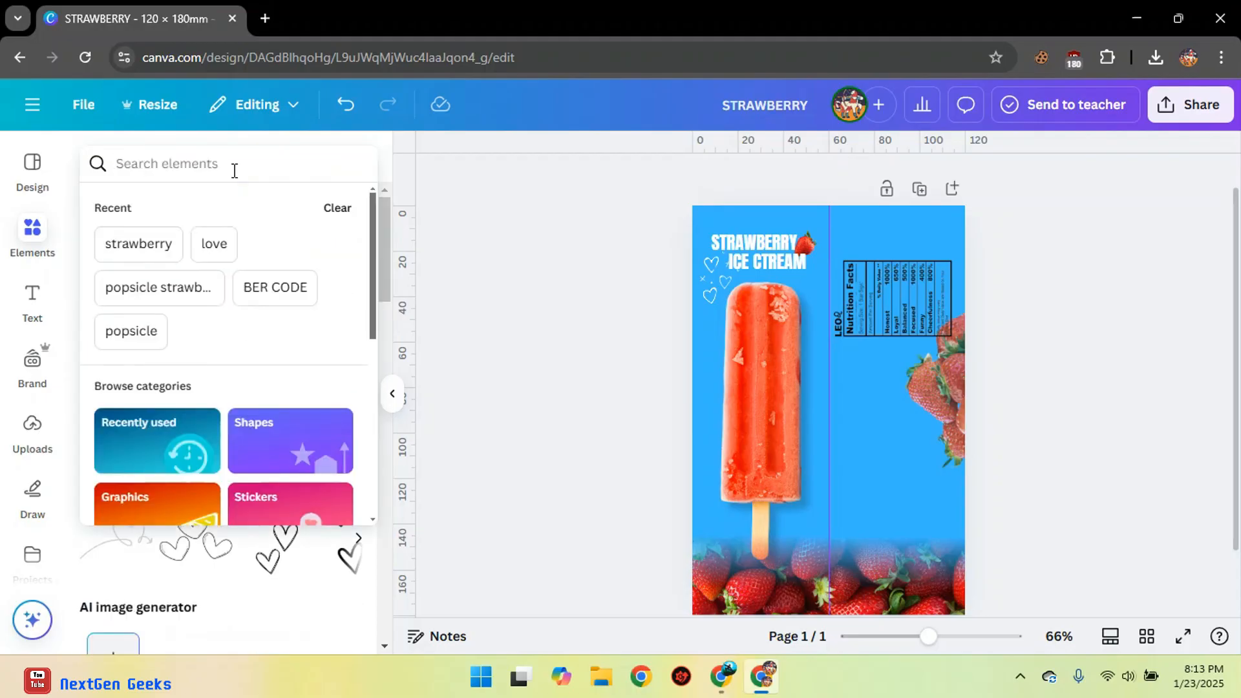
pyautogui.write('qr')
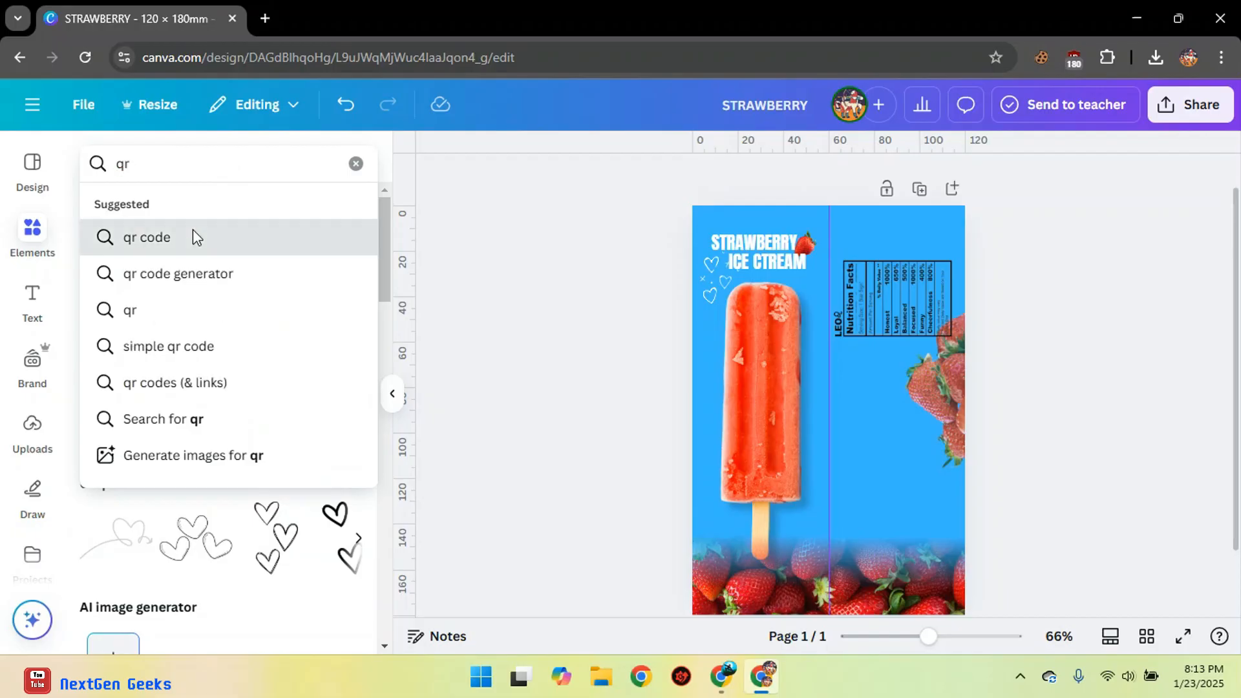
pyautogui.click(194, 236)
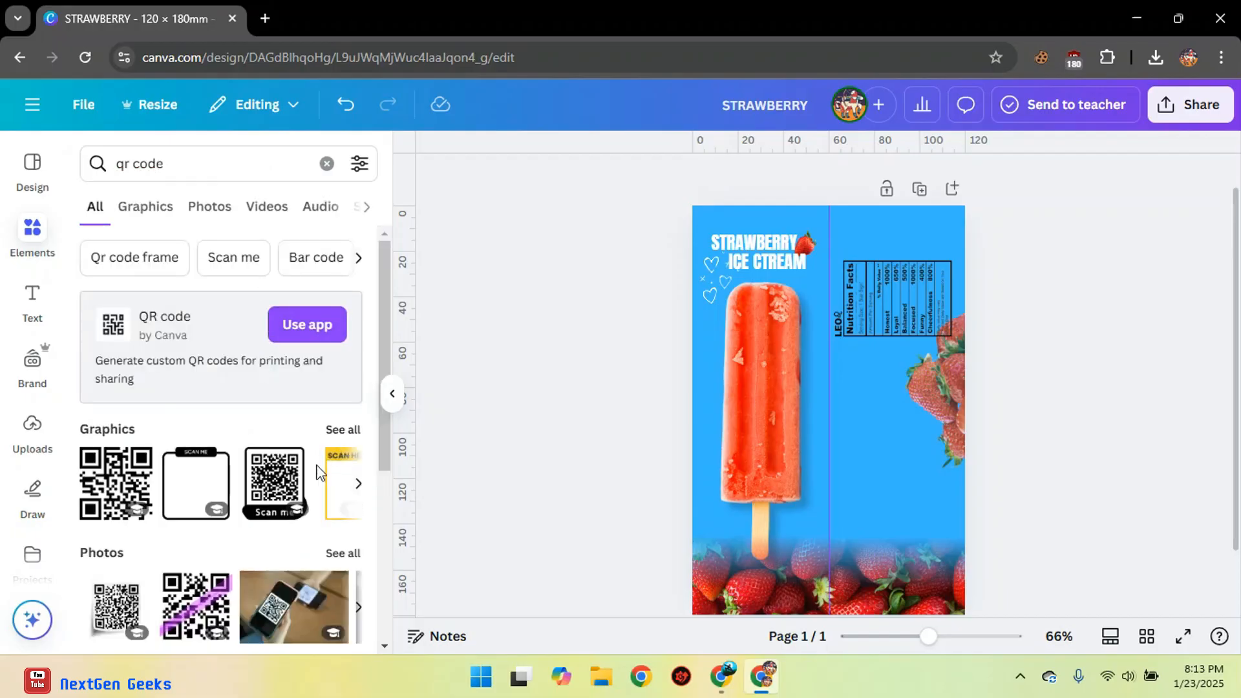
# Step: Limit the QR code results to graphics and add the plain black barcode without digits to the page
pyautogui.scroll(-5, 259, 479)
pyautogui.scroll(5, 304, 388)
pyautogui.click(173, 208)
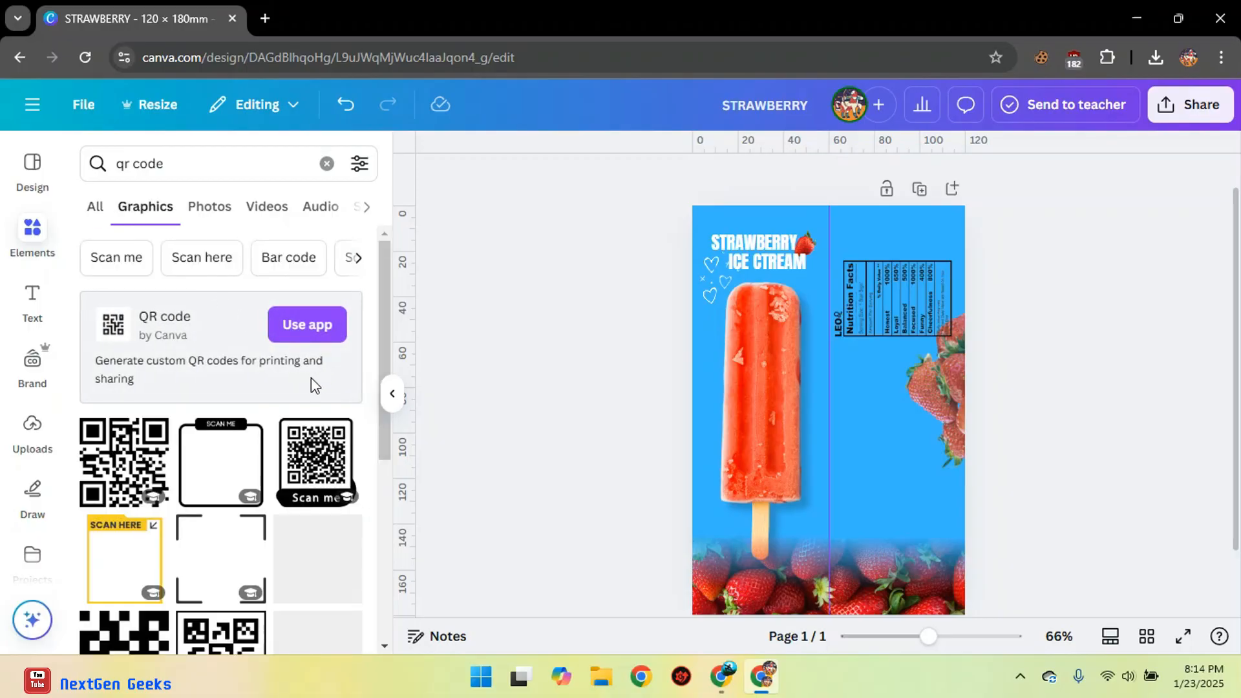
pyautogui.scroll(-10, 298, 388)
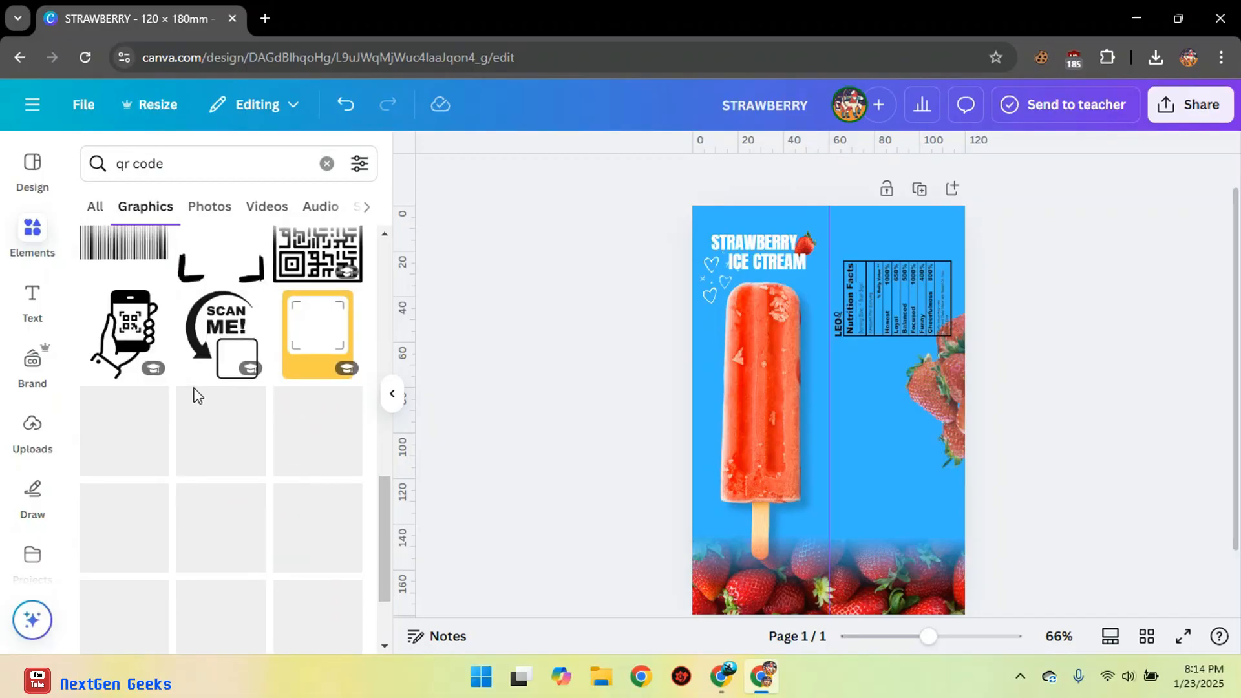
pyautogui.scroll(3, 194, 397)
pyautogui.click(131, 409)
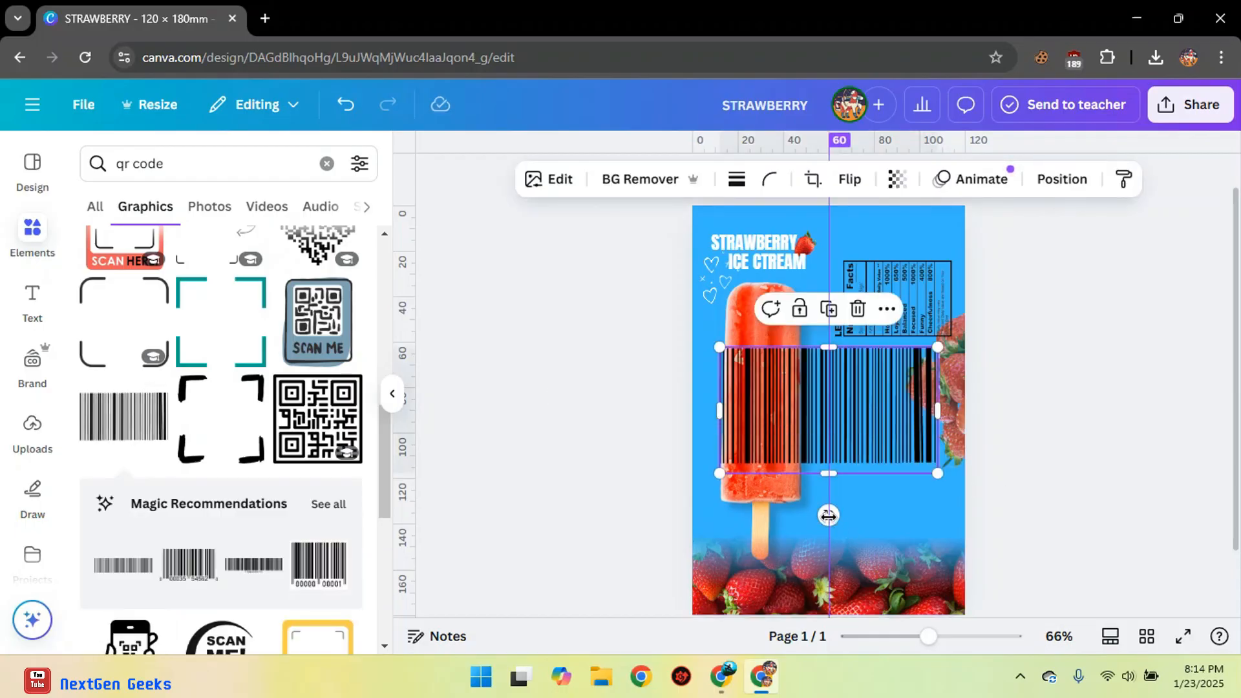
# Step: Rotate the plain barcode a quarter turn counterclockwise, shrink it and place it below the strawberry cluster on the right half
pyautogui.moveTo(829, 516)
pyautogui.mouseDown()
pyautogui.moveTo(874, 538)
pyautogui.moveTo(899, 516)
pyautogui.moveTo(829, 520)
pyautogui.mouseUp()
pyautogui.moveTo(881, 465); pyautogui.dragTo(935, 498)
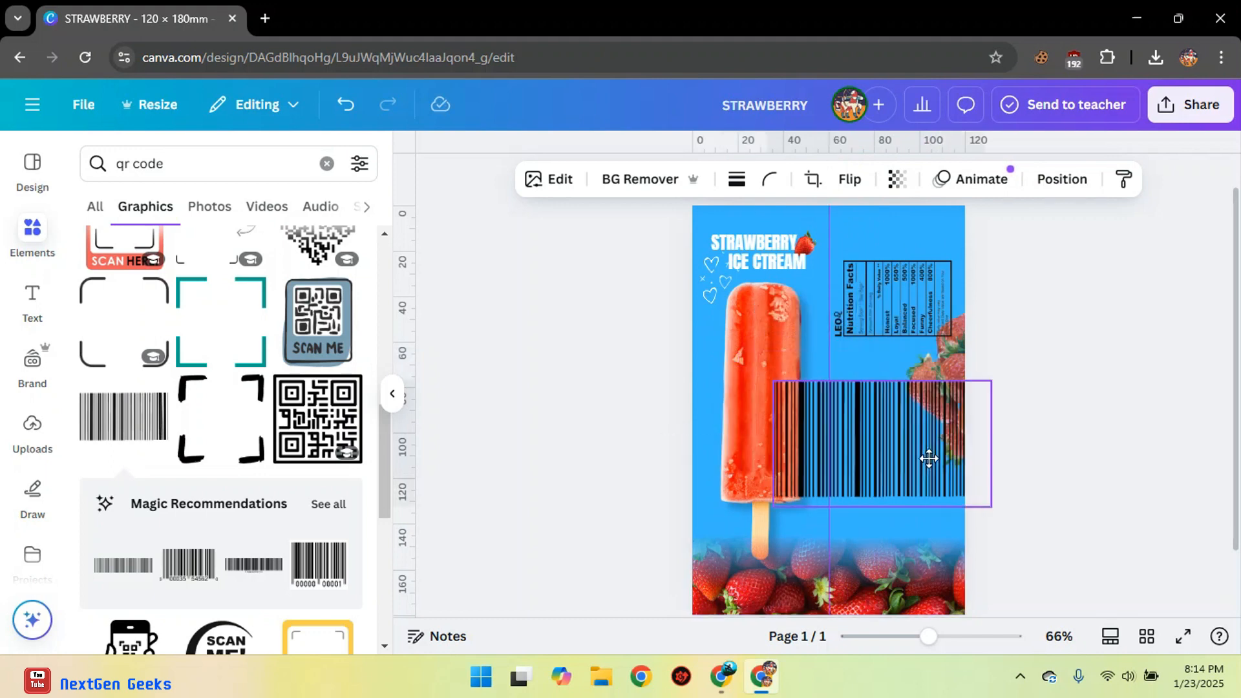
pyautogui.moveTo(883, 549); pyautogui.dragTo(960, 452)
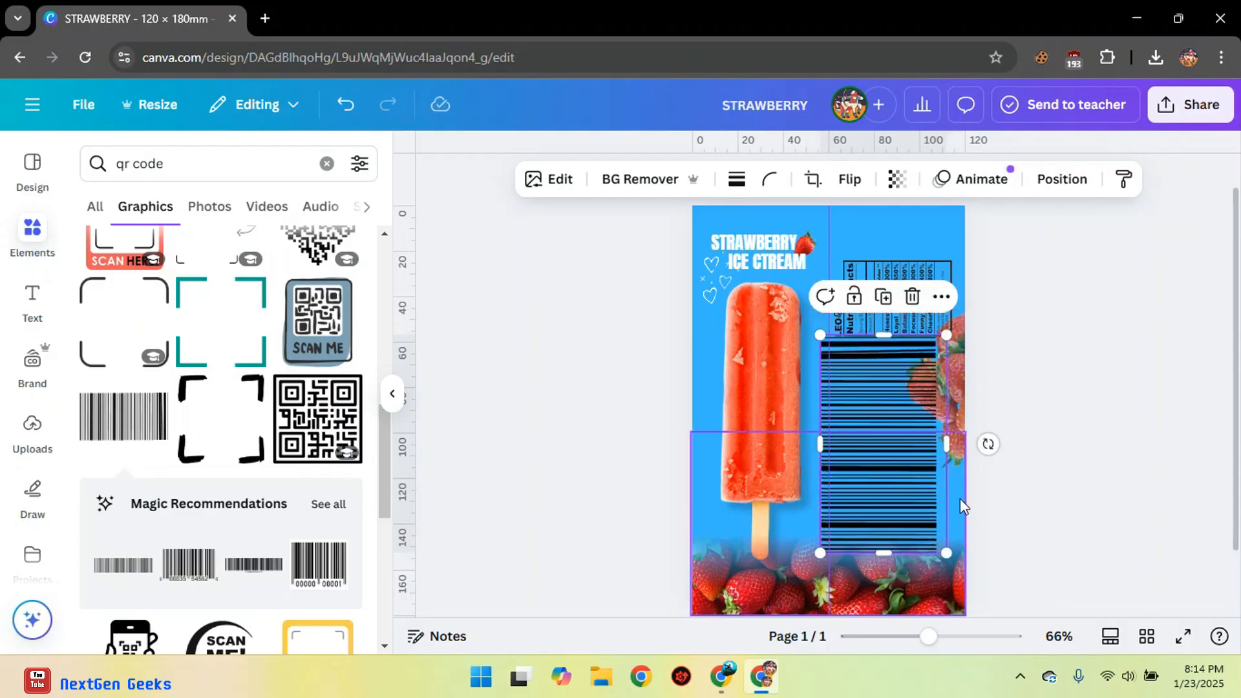
pyautogui.moveTo(942, 547); pyautogui.dragTo(875, 420)
pyautogui.moveTo(897, 350); pyautogui.dragTo(983, 483)
pyautogui.click(1067, 476)
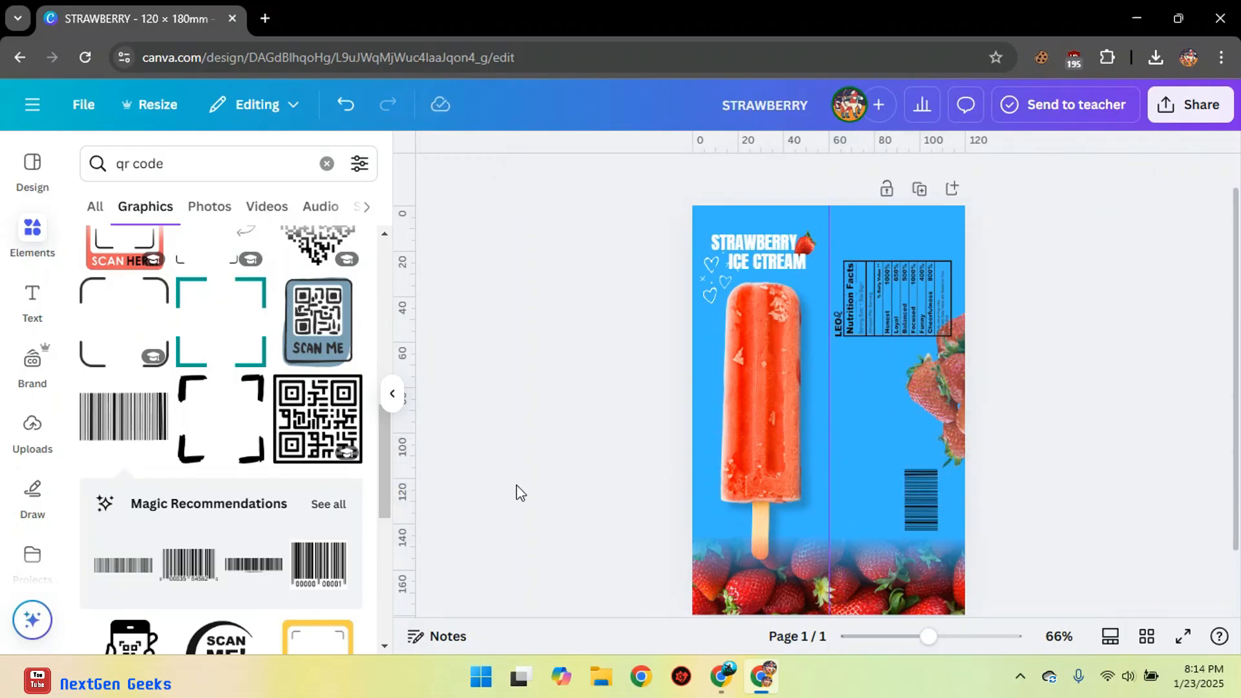
# Step: Add the recommended barcode with digits, rotate it a quarter turn counterclockwise, shrink it and place it left of the plain barcode
pyautogui.click(189, 566)
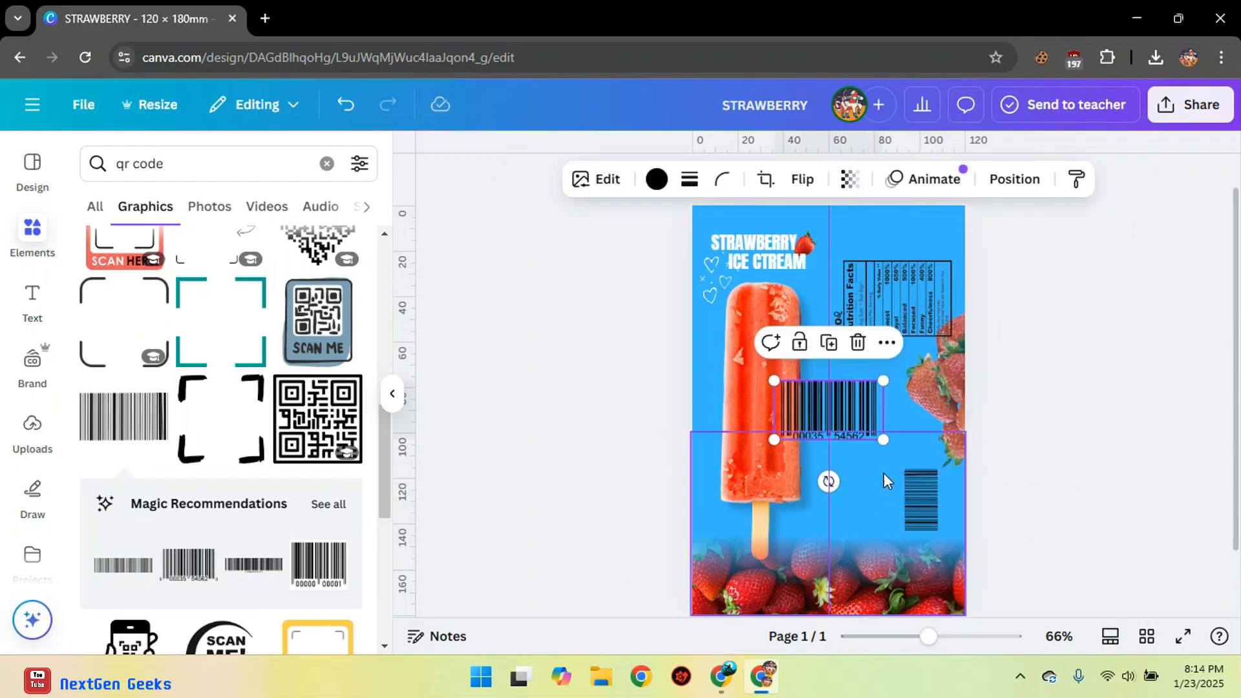
pyautogui.moveTo(853, 424); pyautogui.dragTo(885, 423)
pyautogui.moveTo(860, 482); pyautogui.dragTo(931, 409)
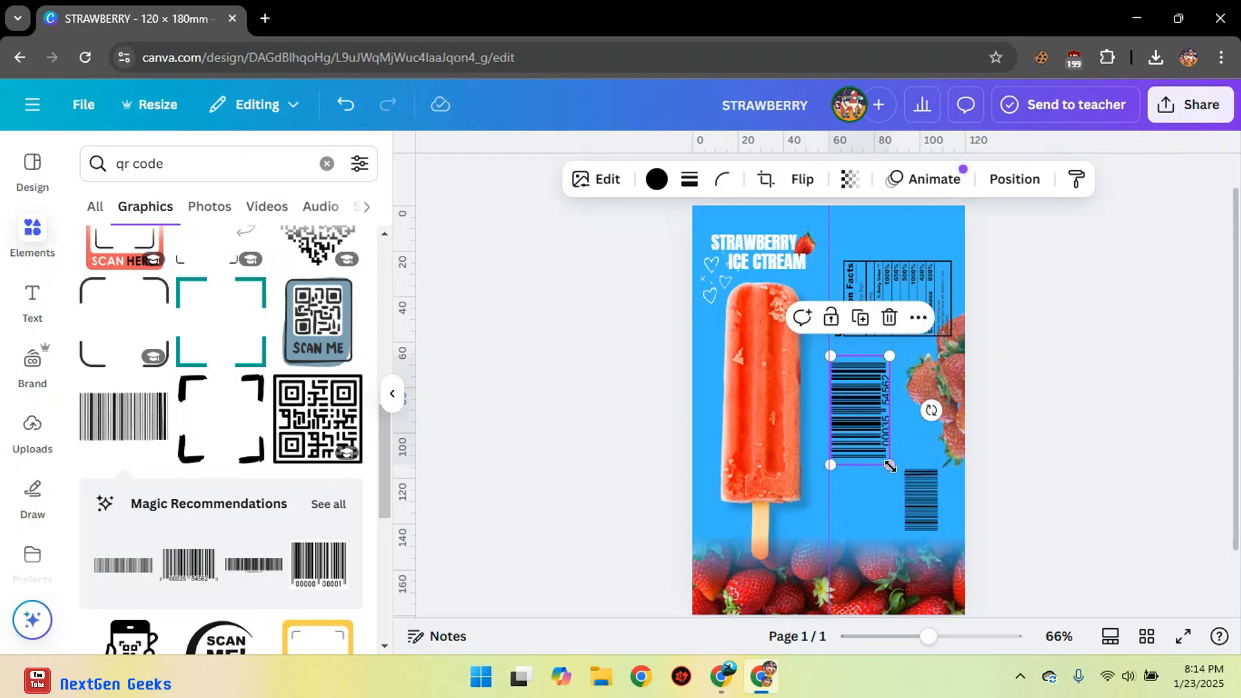
pyautogui.moveTo(891, 465); pyautogui.dragTo(887, 515)
pyautogui.click(1101, 518)
pyautogui.click(894, 498)
pyautogui.click(1193, 507)
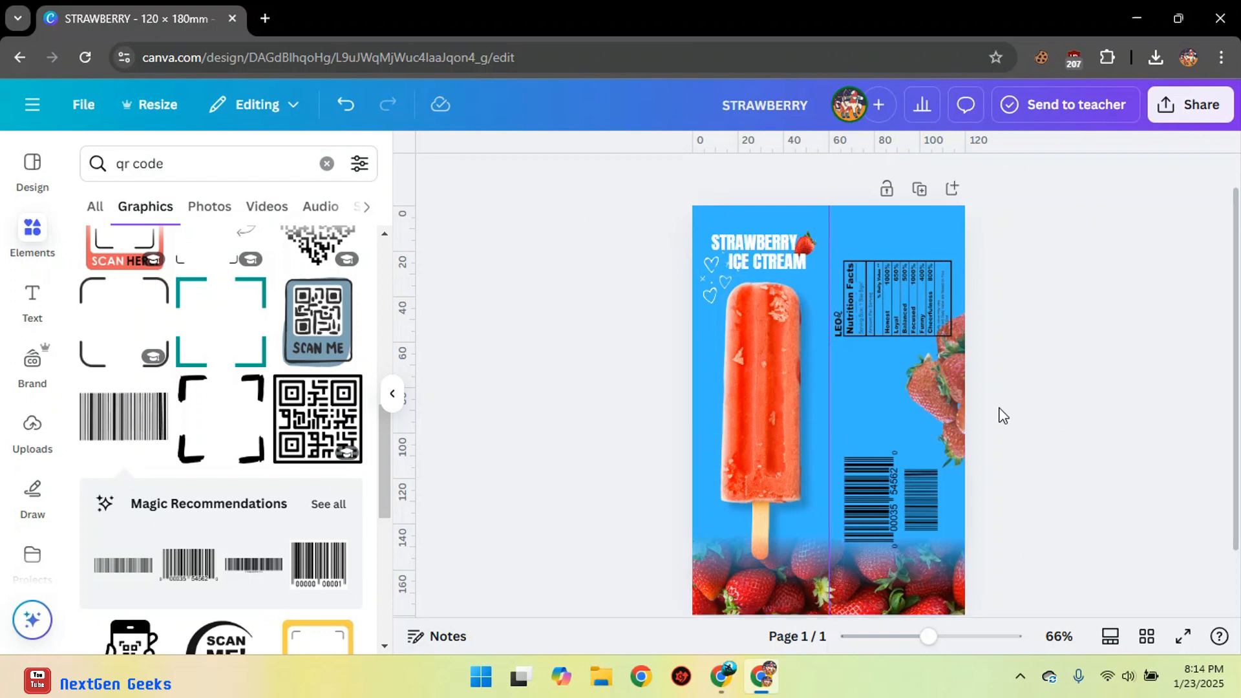
# Step: Lower the nutrition facts label slightly and move both barcodes up together, away from the bottom strawberries
pyautogui.moveTo(901, 297); pyautogui.dragTo(895, 318)
pyautogui.click(976, 507)
pyautogui.moveTo(893, 513); pyautogui.dragTo(928, 501)
pyautogui.click(1130, 500)
pyautogui.click(937, 504)
pyautogui.click(1226, 465)
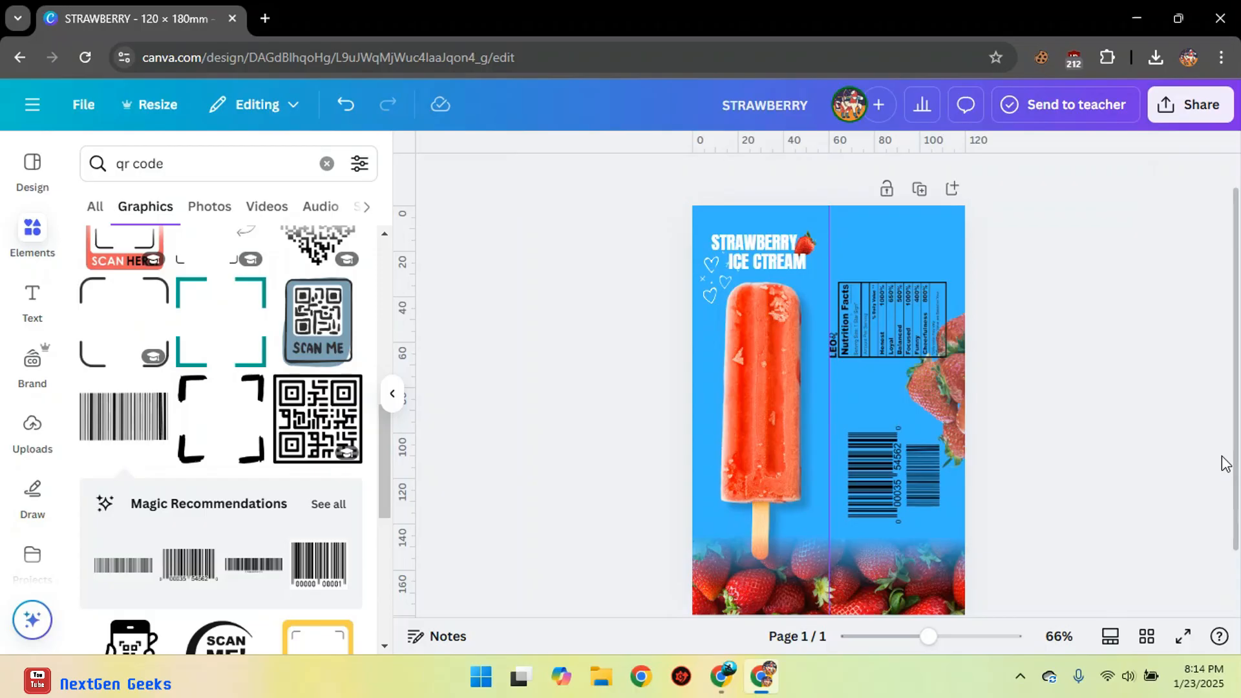
# Step: Shift the nutrition facts label slightly right so that it clears the 60 mm guide
pyautogui.scroll(-1, 483, 424)
pyautogui.scroll(-3, 337, 477)
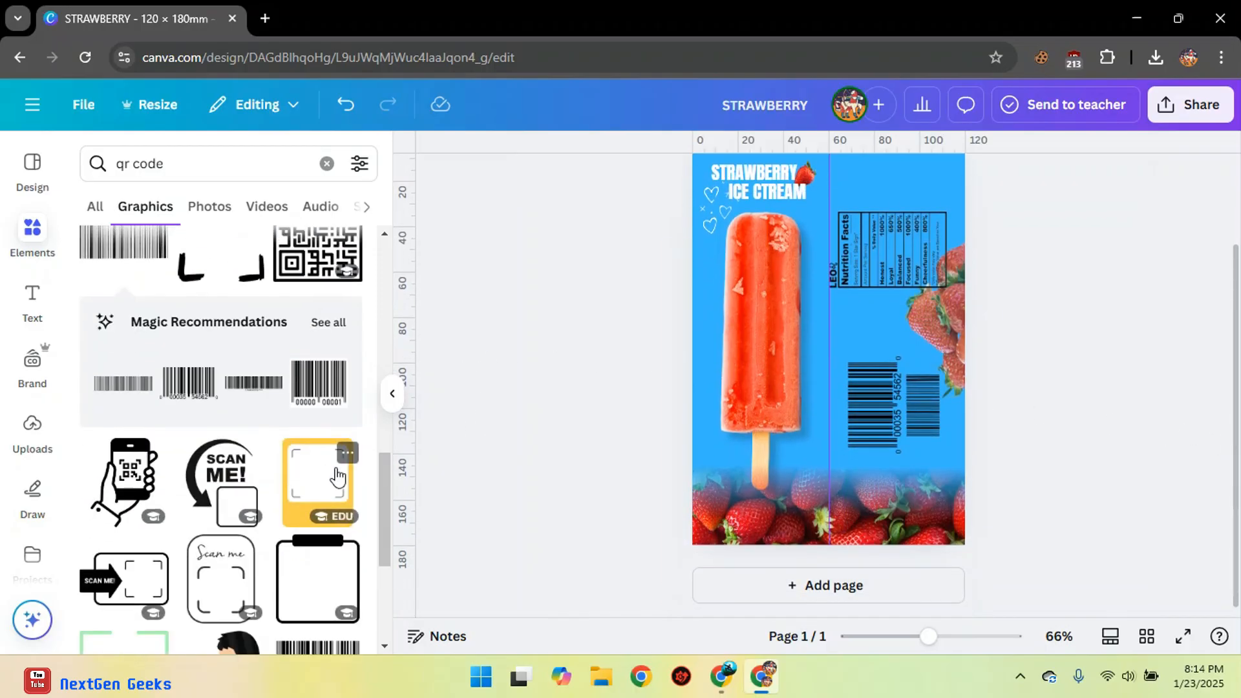
pyautogui.scroll(1, 460, 433)
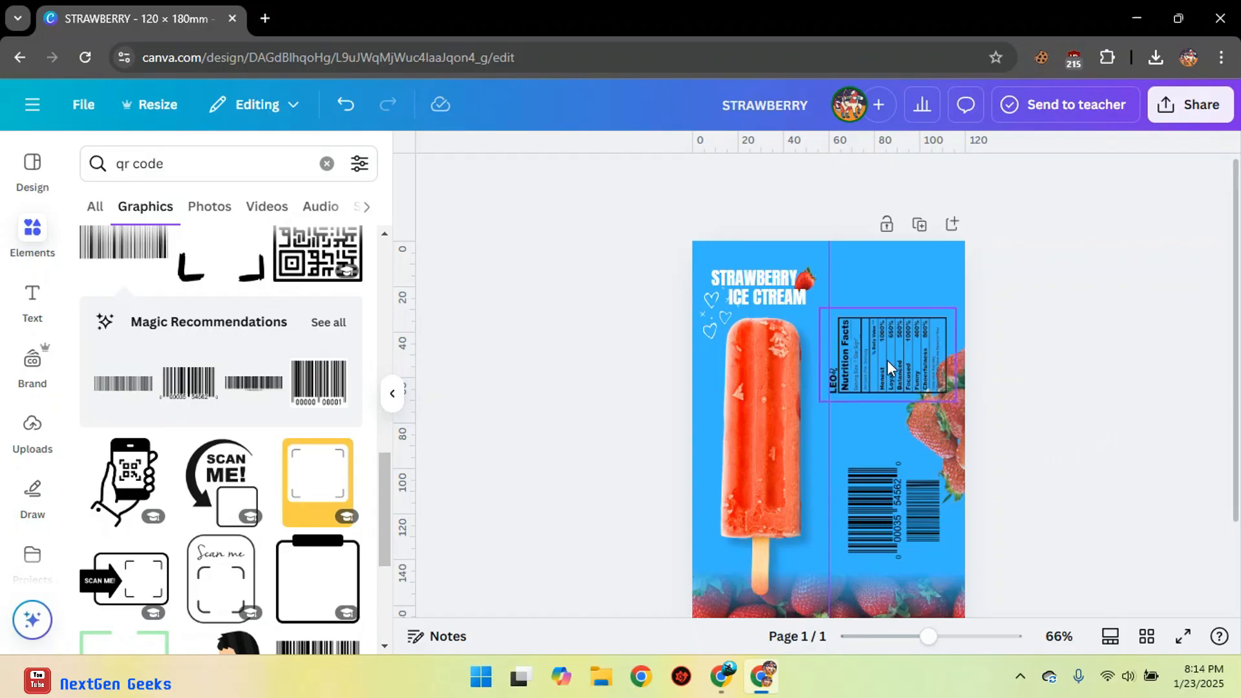
pyautogui.click(924, 360)
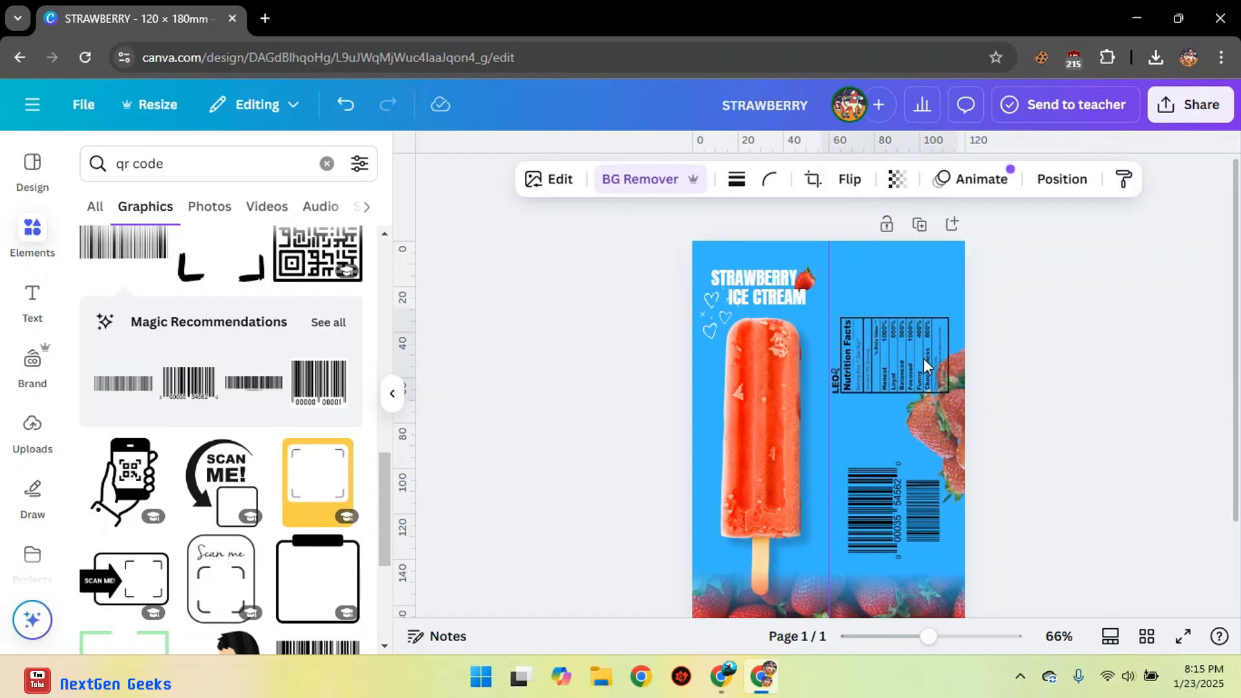
pyautogui.moveTo(925, 358); pyautogui.dragTo(929, 358)
pyautogui.click(1133, 339)
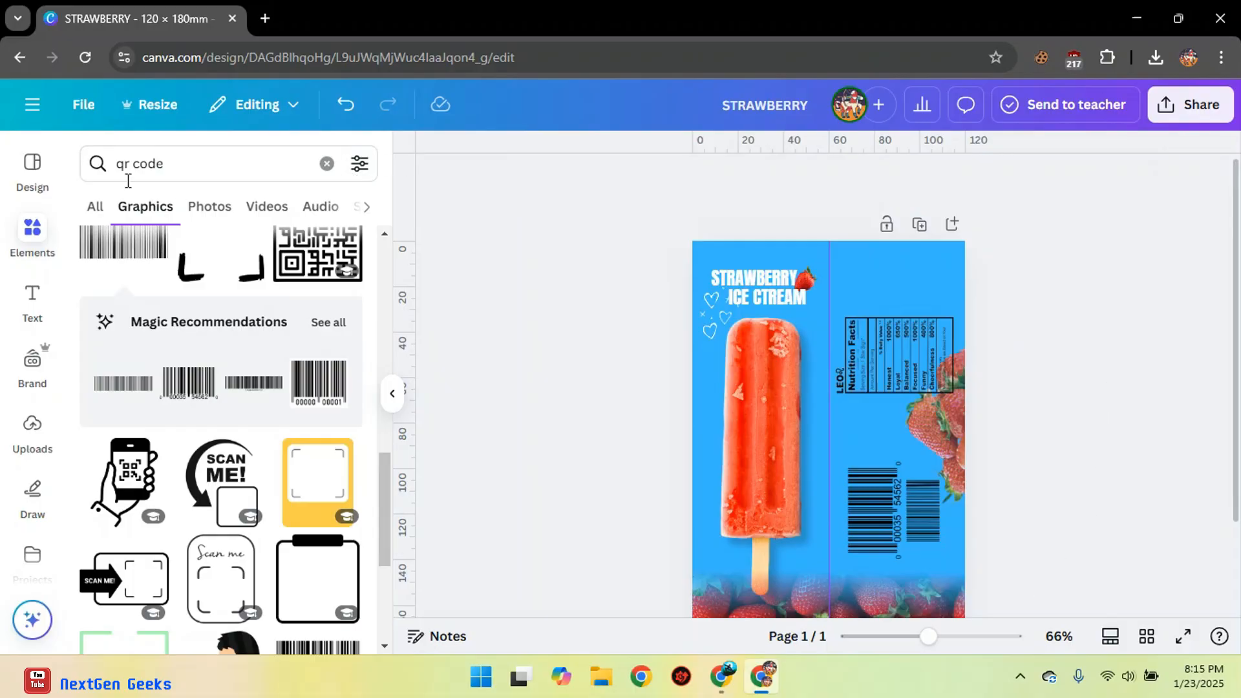
# Step: Zoom the page to 172% and examine the nutrition facts label, barcodes and title up close
pyautogui.click(32, 169)
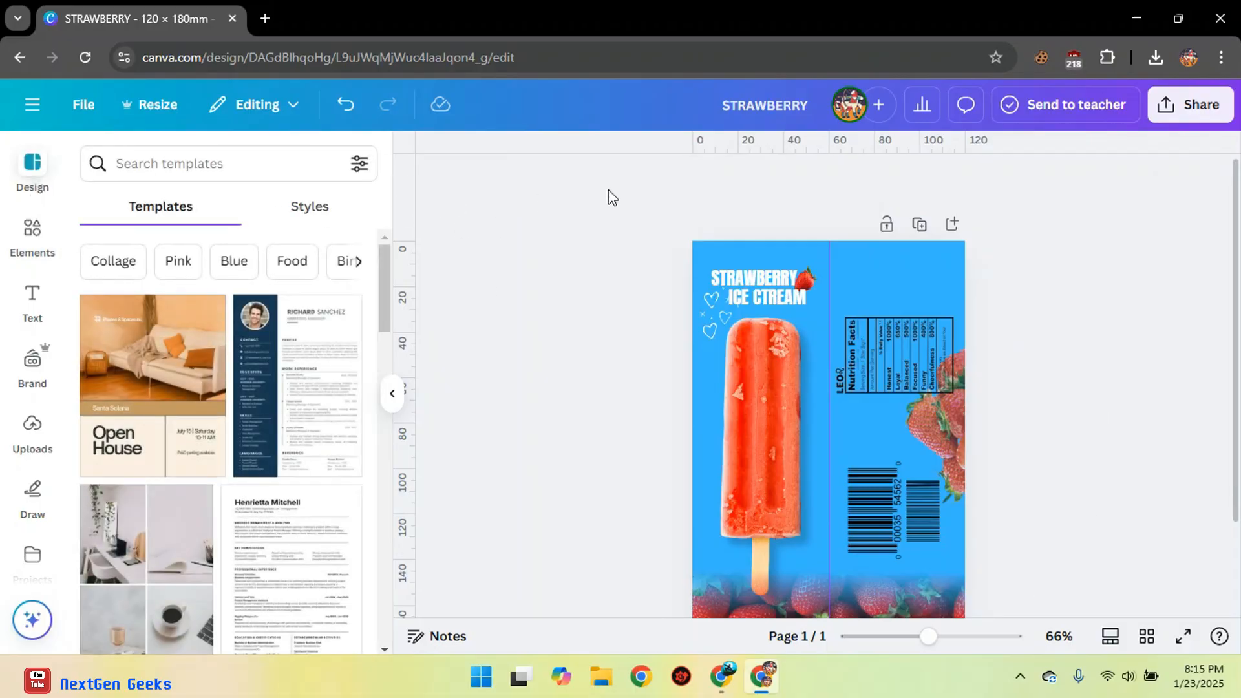
pyautogui.moveTo(941, 643); pyautogui.dragTo(973, 638)
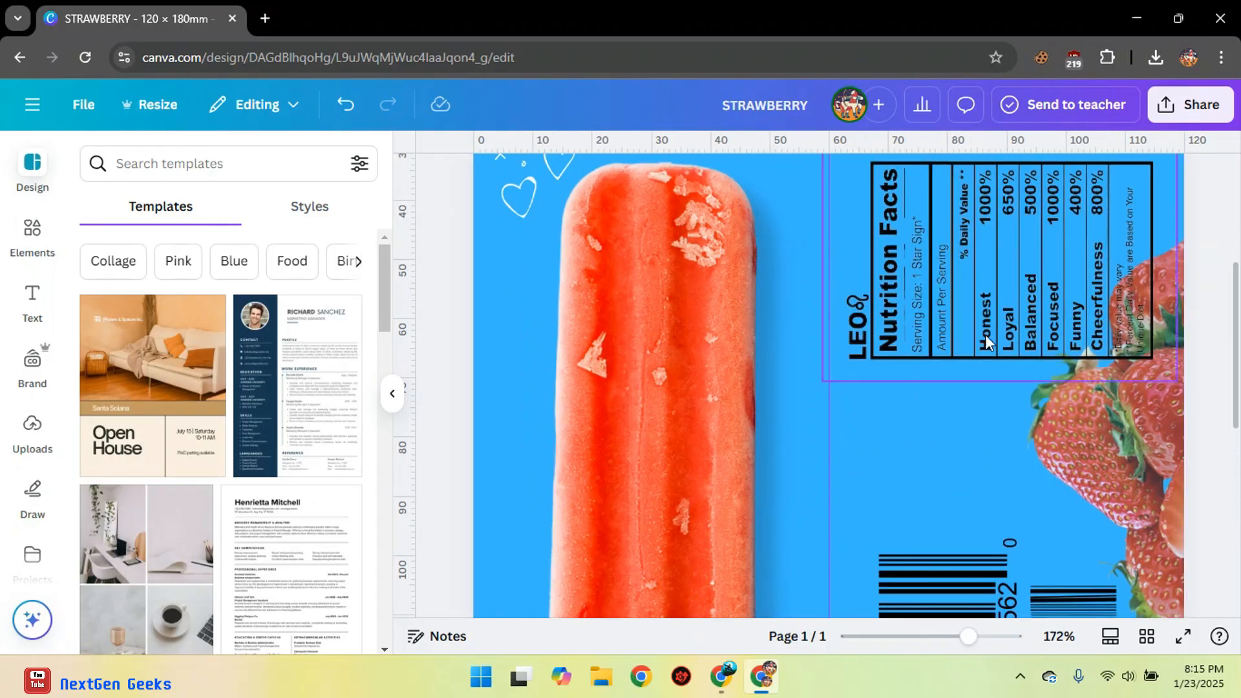
pyautogui.scroll(-3, 987, 328)
pyautogui.scroll(5, 988, 328)
pyautogui.scroll(3, 994, 345)
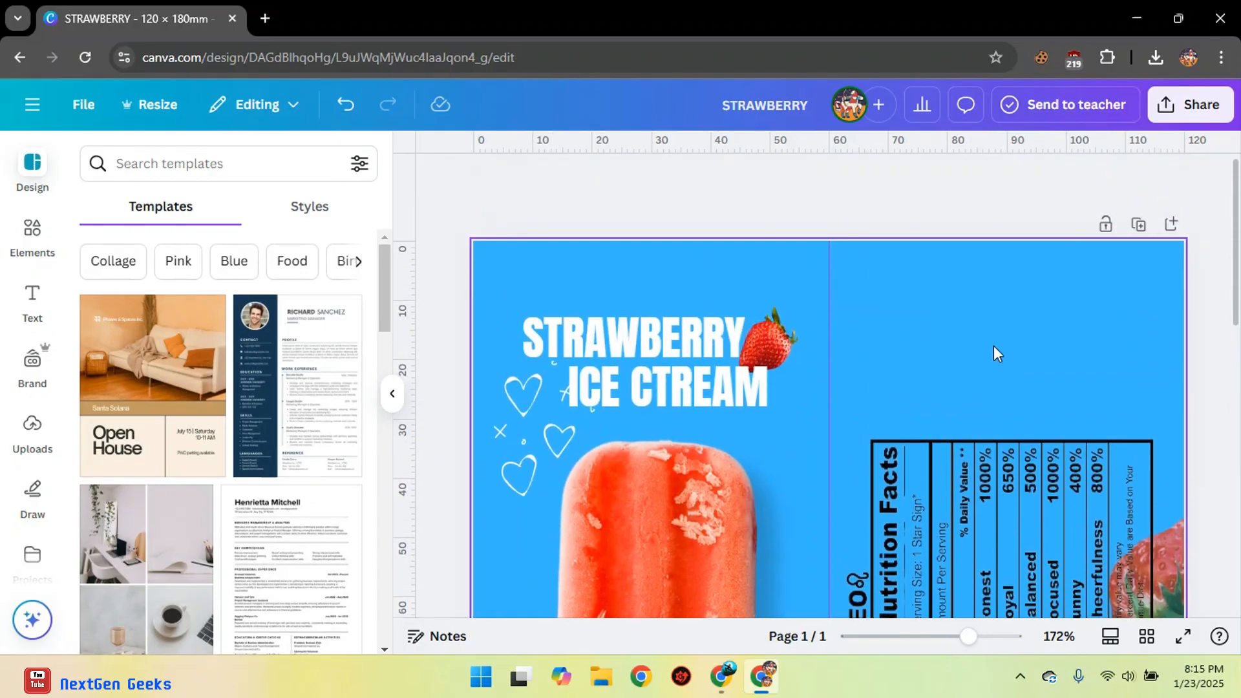
# Step: Nudge the small strawberry at the end of the STRAWBERRY title line slightly up and to the left
pyautogui.click(773, 341)
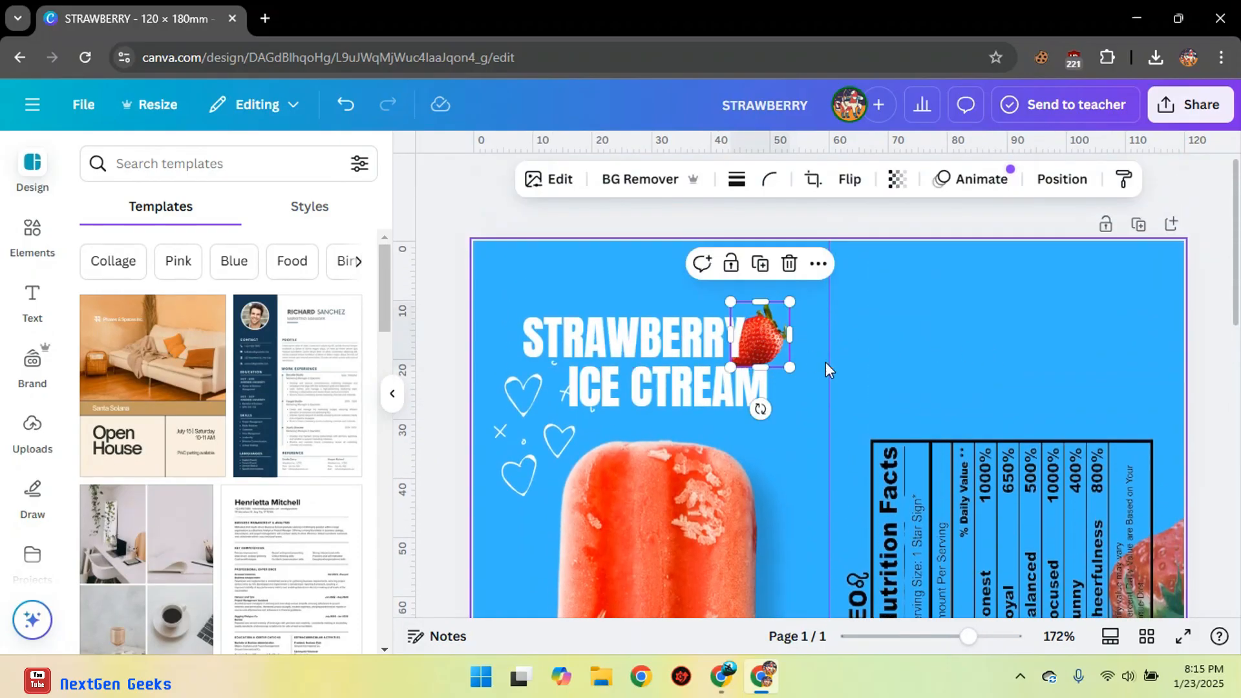
pyautogui.scroll(-6, 841, 382)
pyautogui.scroll(-5, 860, 397)
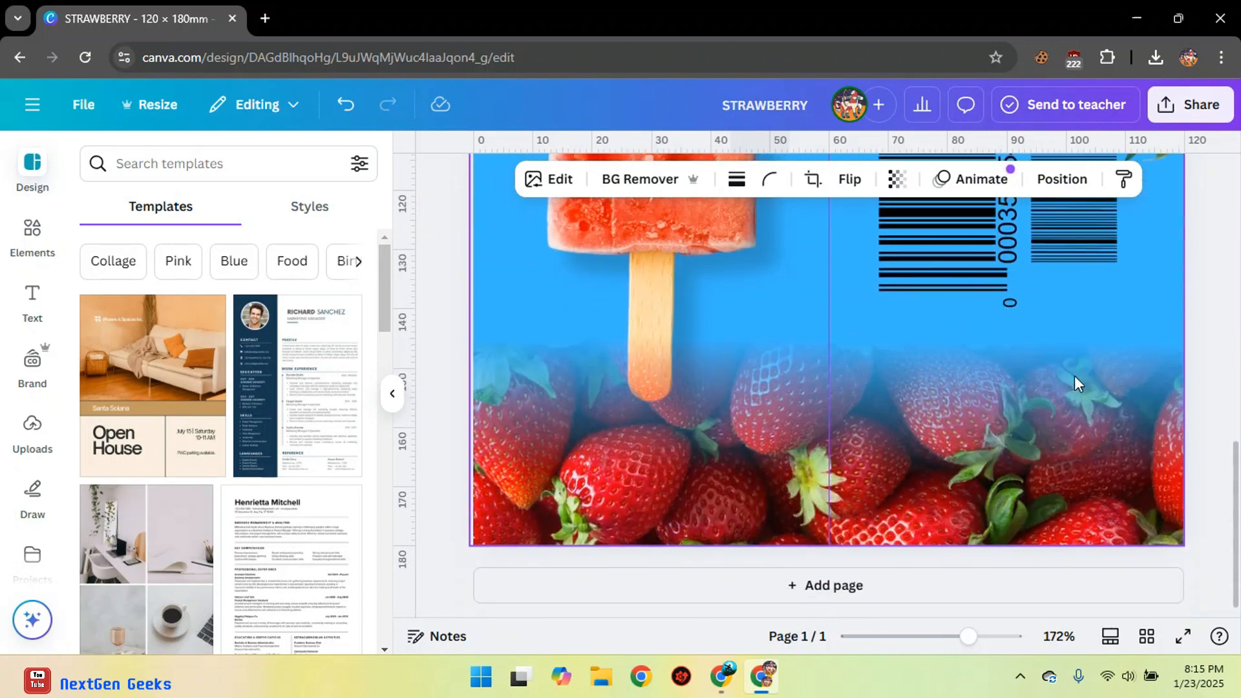
pyautogui.moveTo(986, 646); pyautogui.dragTo(925, 640)
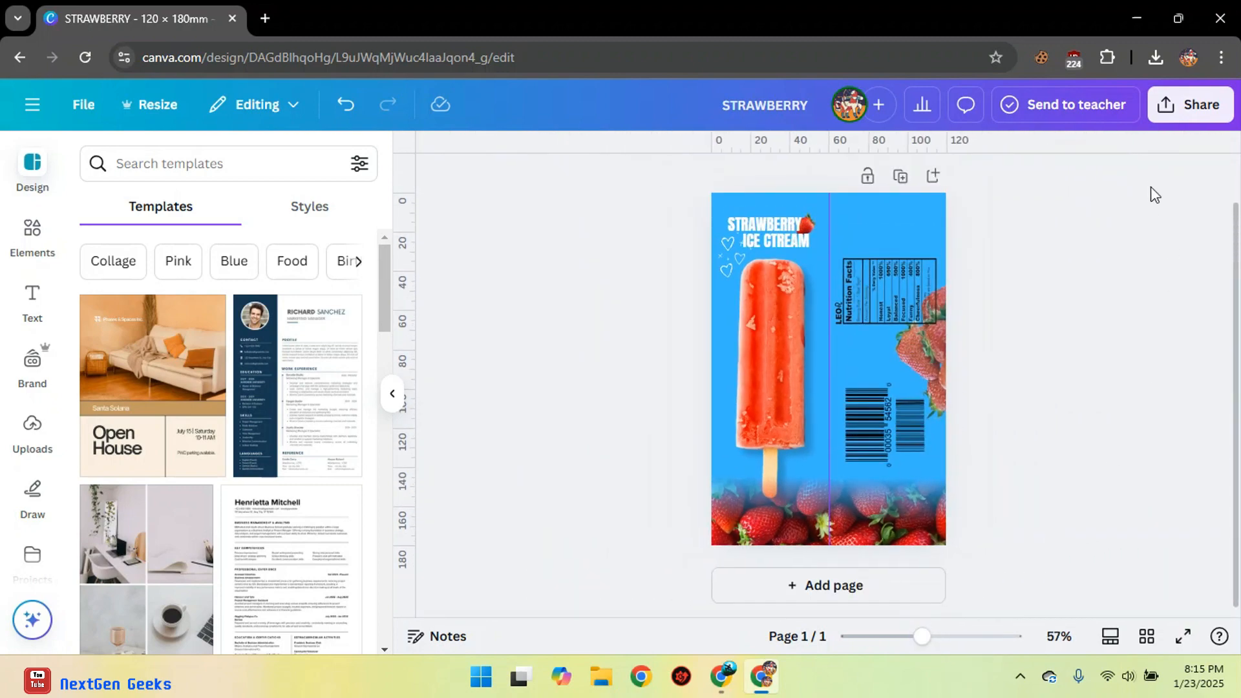
# Step: Download the design as a PNG at size 2 (2,667 × 4,000 px)
pyautogui.click(1190, 106)
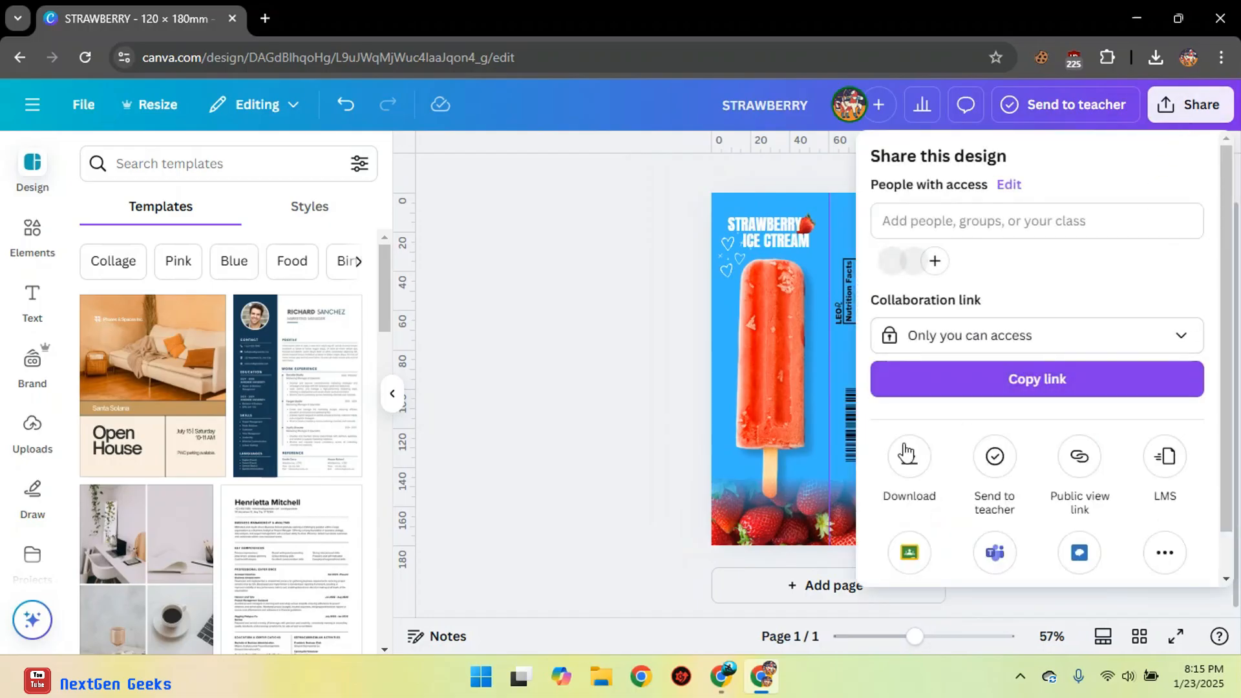
pyautogui.click(900, 456)
pyautogui.moveTo(1007, 303); pyautogui.dragTo(1035, 310)
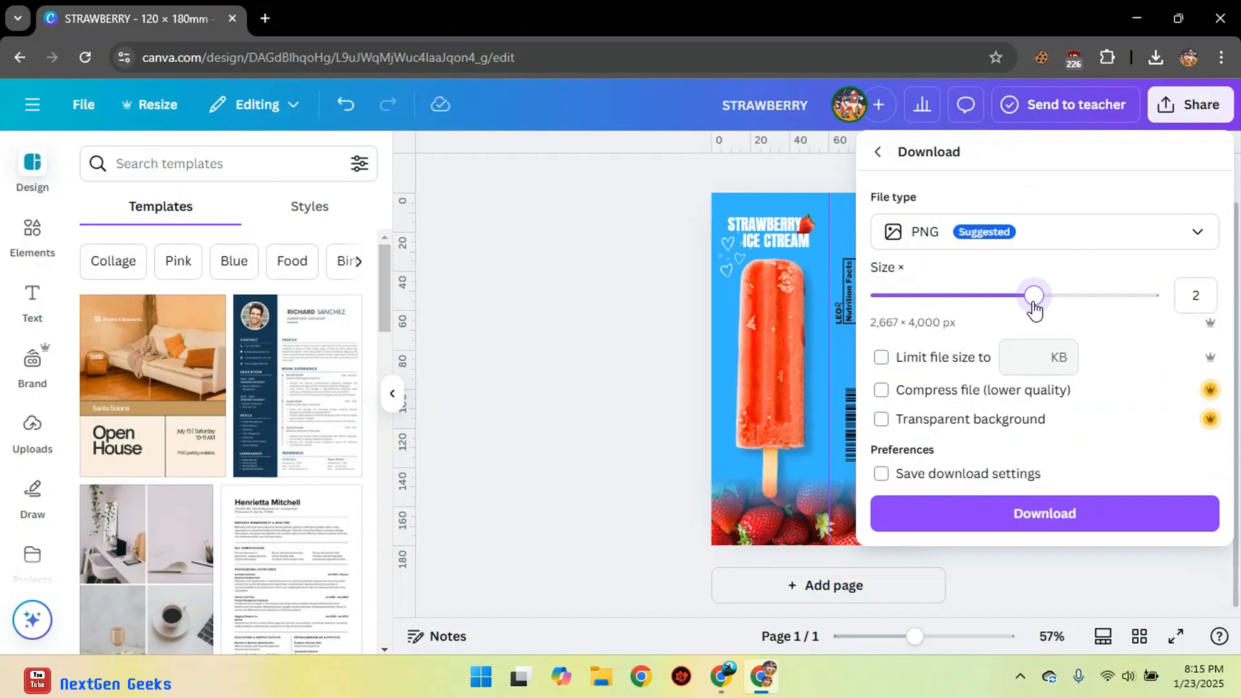
pyautogui.click(1141, 522)
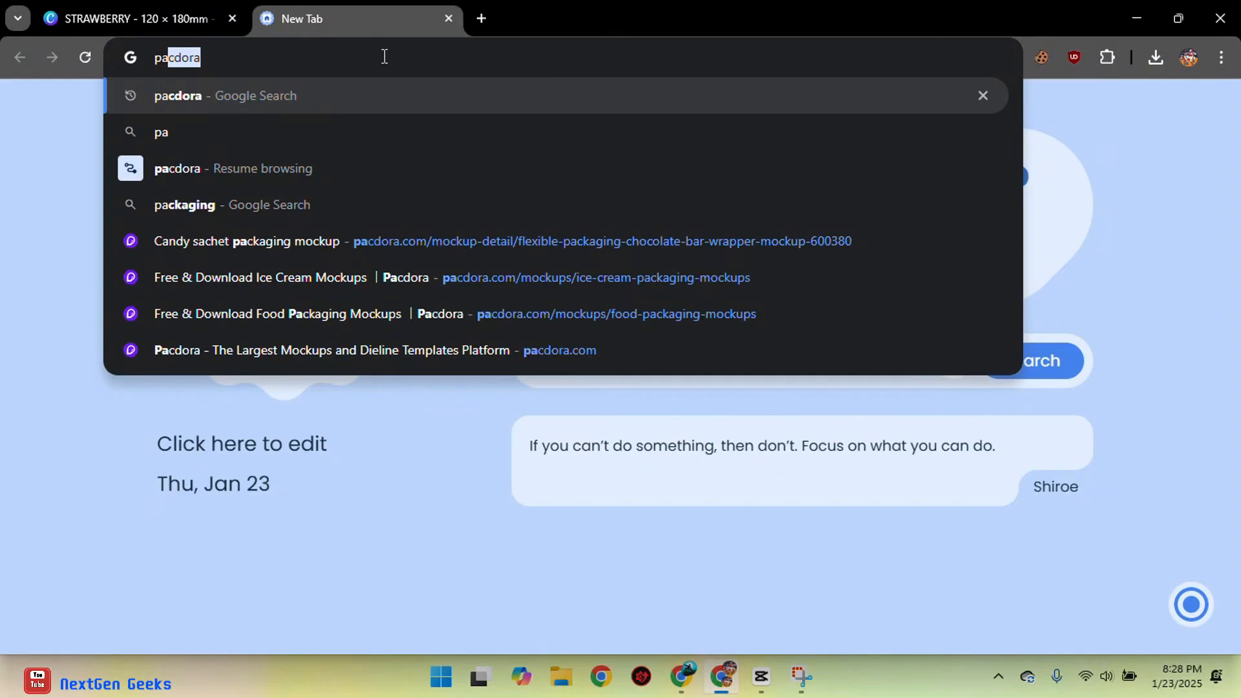
# Step: Switch to the Pacdora website by searching the web for pacdora, and open its mockup collection
pyautogui.write('cdora')
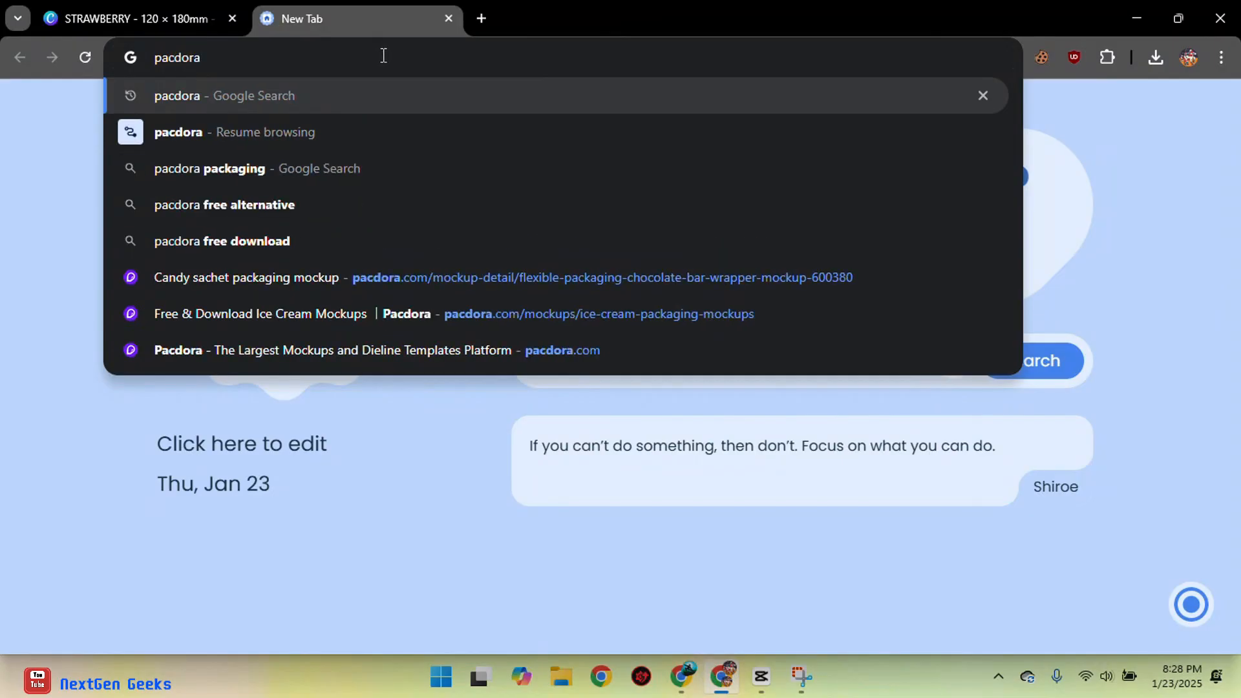
pyautogui.press('Return')
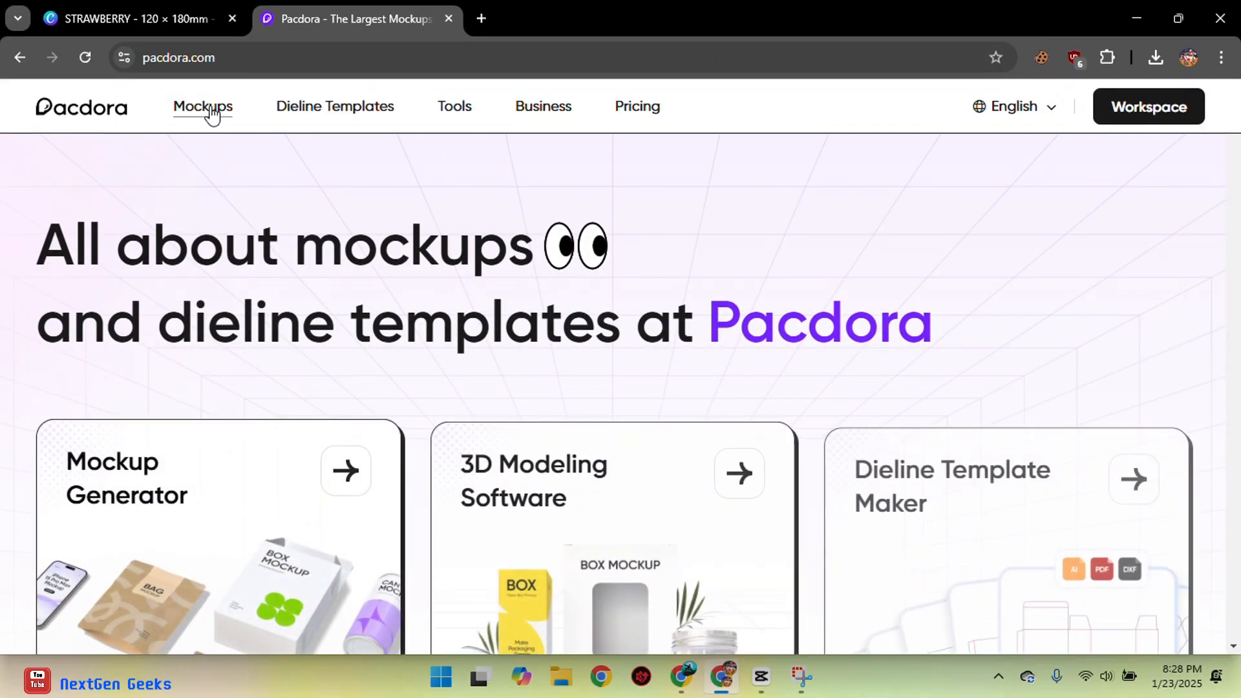
pyautogui.click(210, 111)
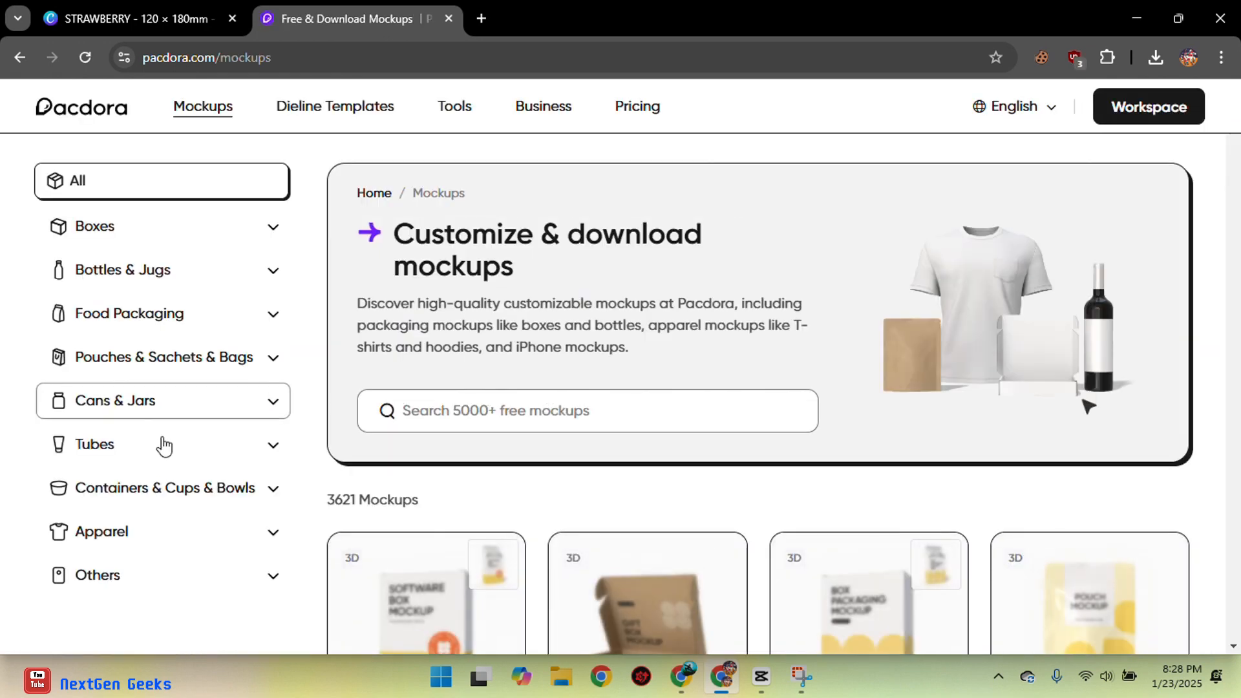
# Step: Narrow the food packaging mockups to ice cream and open the candy sachet packaging mockup
pyautogui.click(158, 313)
pyautogui.scroll(-3, 171, 478)
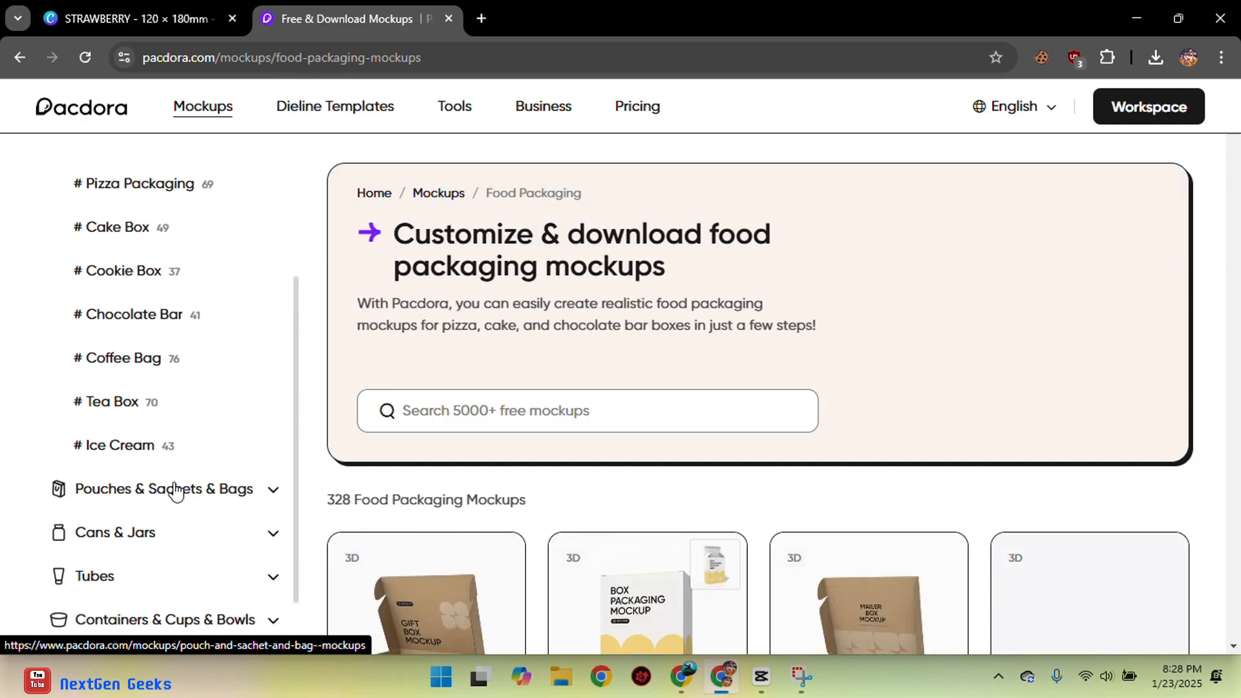
pyautogui.click(151, 445)
pyautogui.scroll(-5, 742, 526)
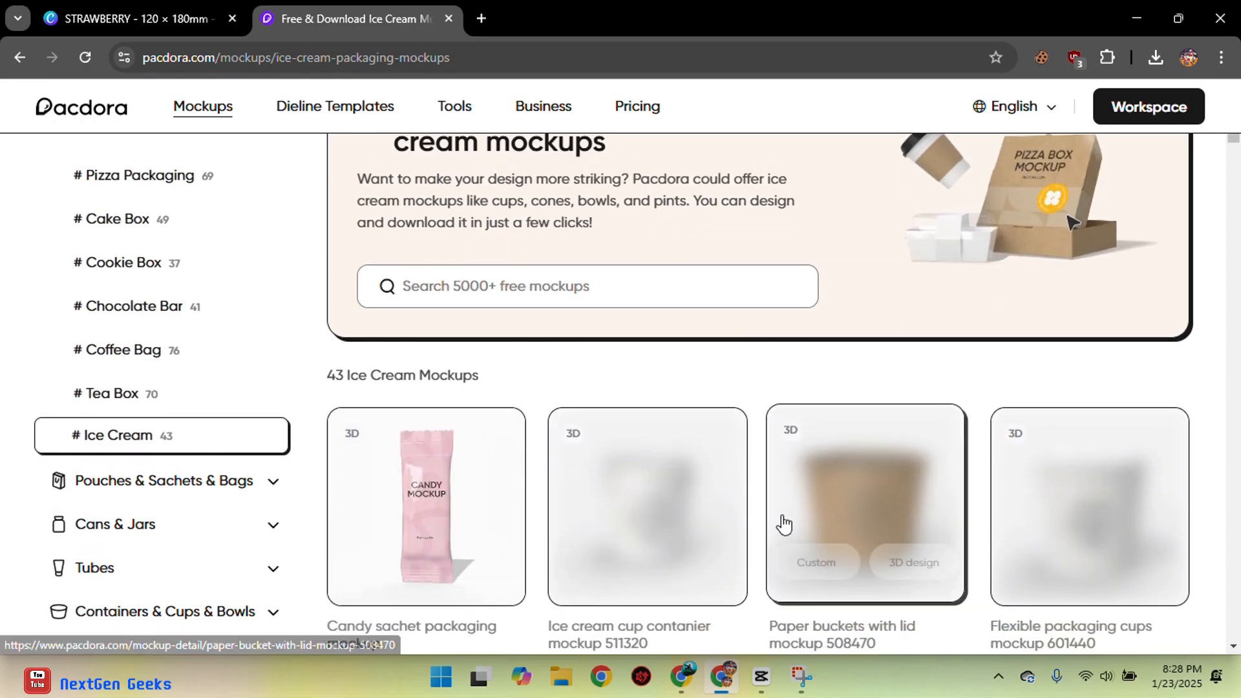
pyautogui.click(478, 283)
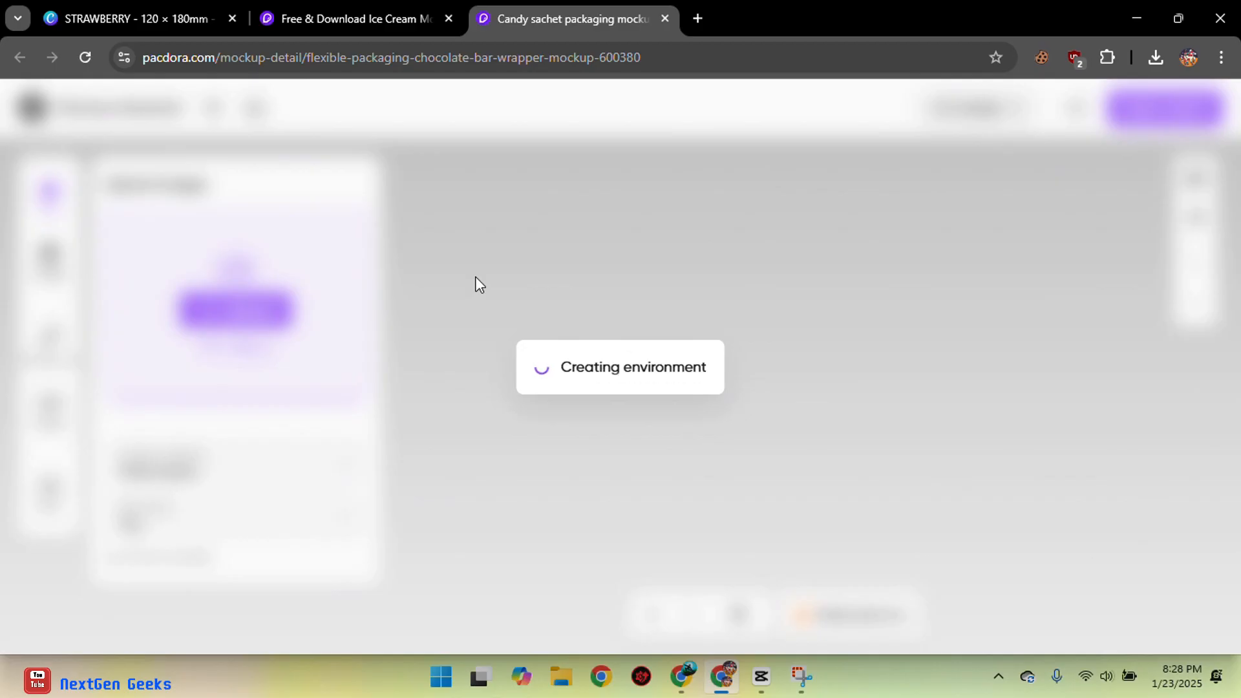
# Step: Upload the STRAWBERRY (1) image, fit it over the whole sachet dieline and save it to the 3D mockup
pyautogui.click(275, 287)
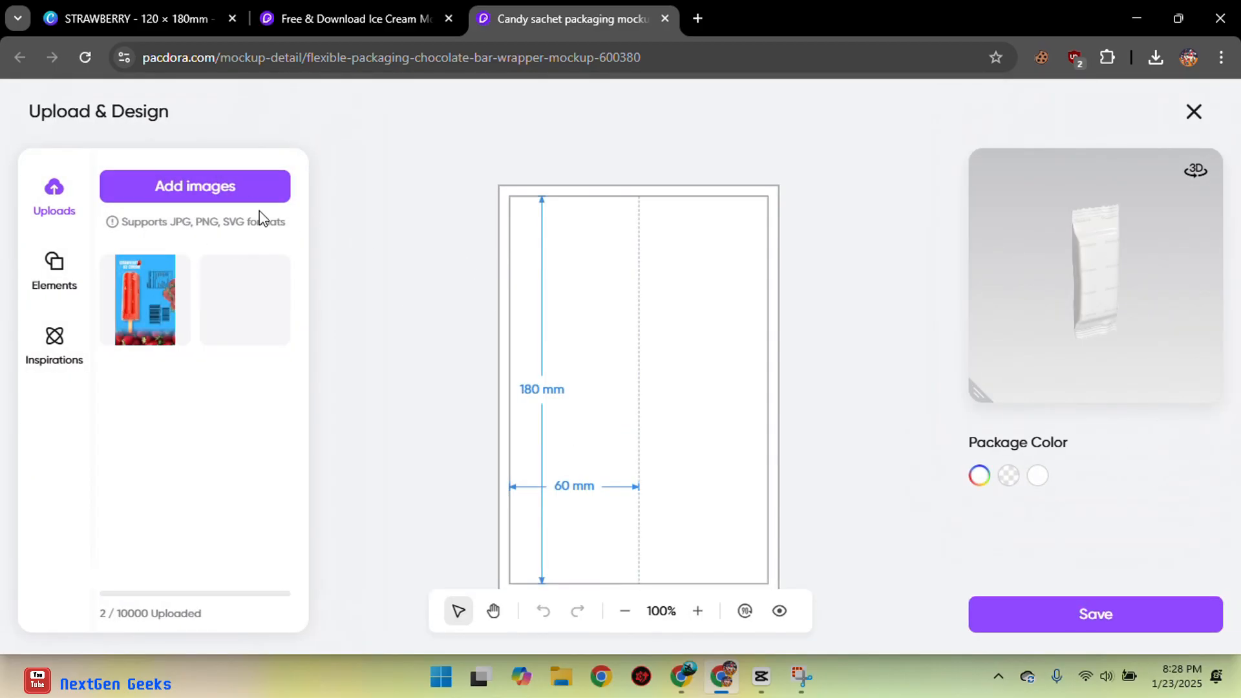
pyautogui.click(253, 204)
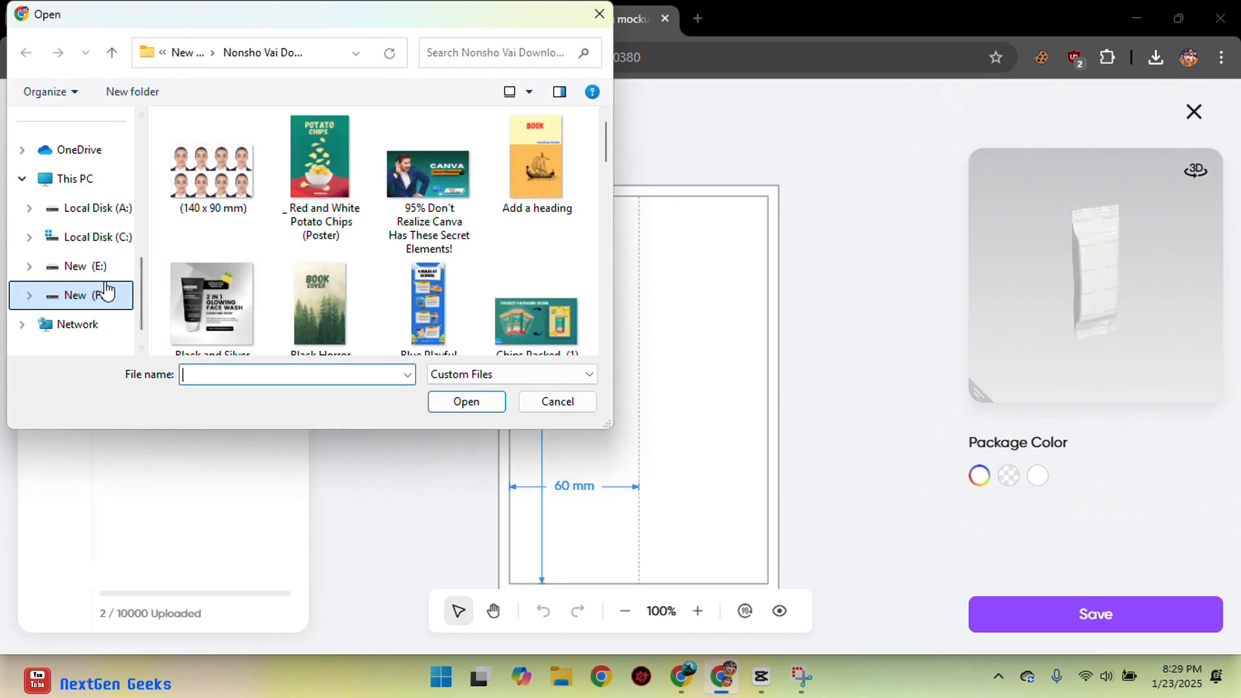
pyautogui.scroll(-10, 305, 249)
pyautogui.scroll(10, 305, 248)
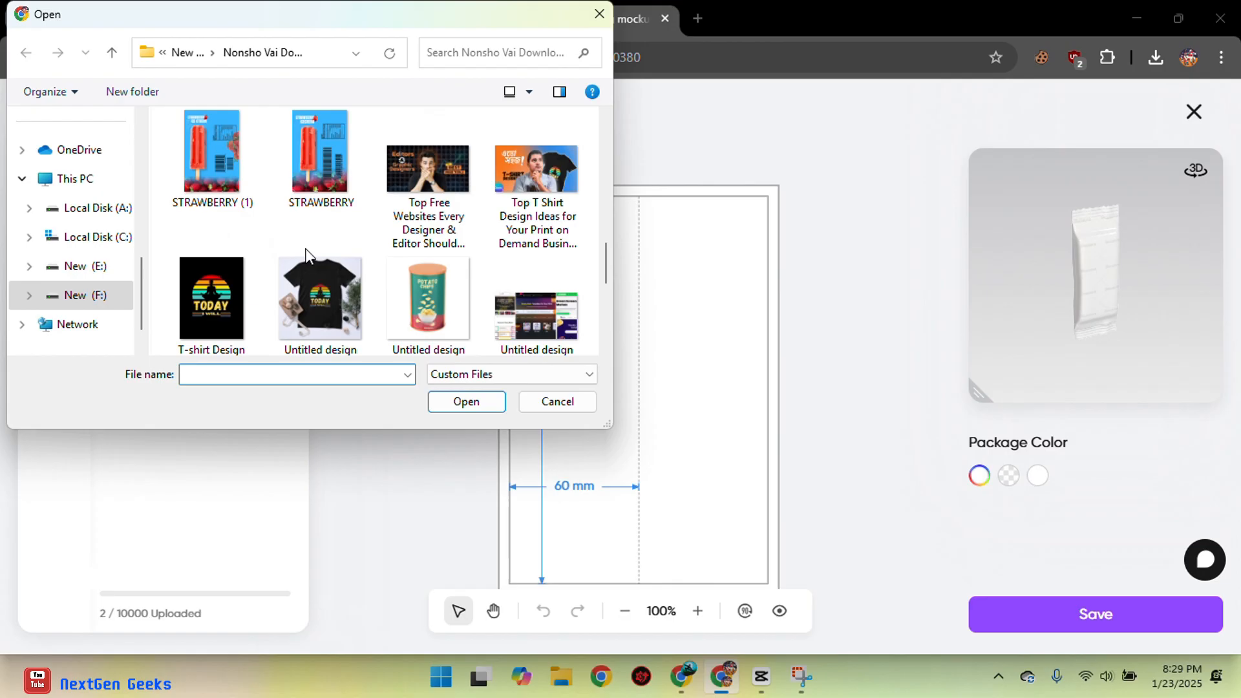
pyautogui.click(215, 168)
pyautogui.click(466, 402)
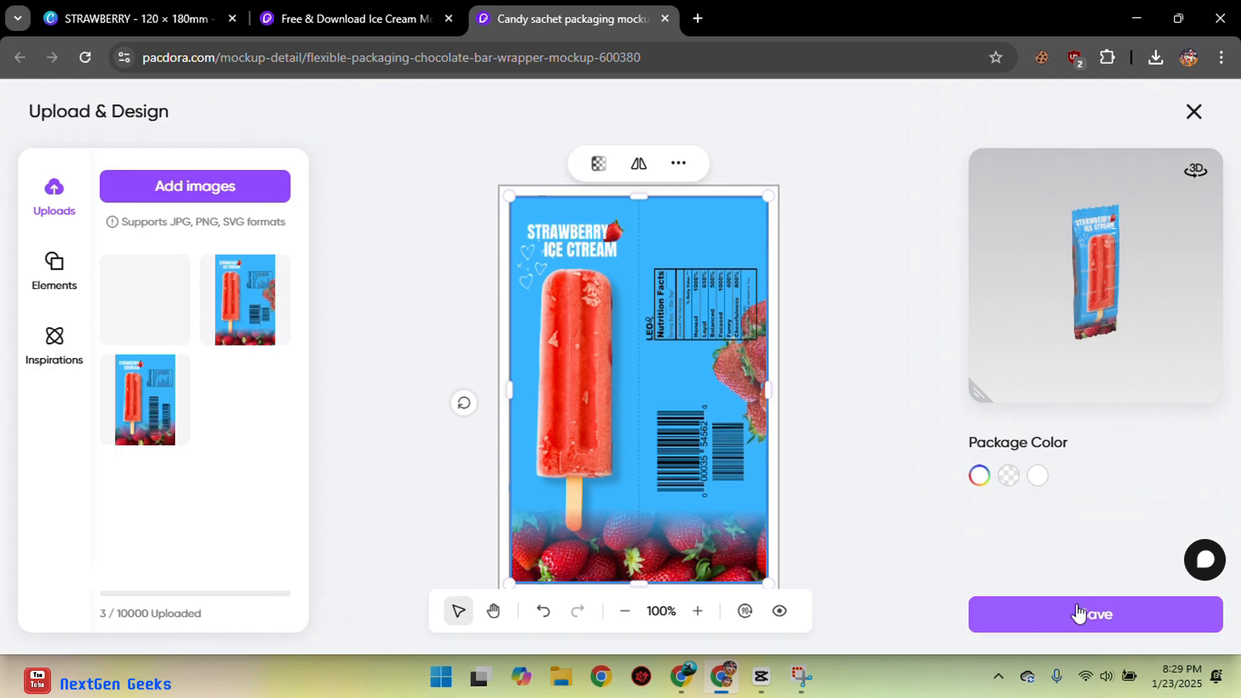
pyautogui.click(1079, 613)
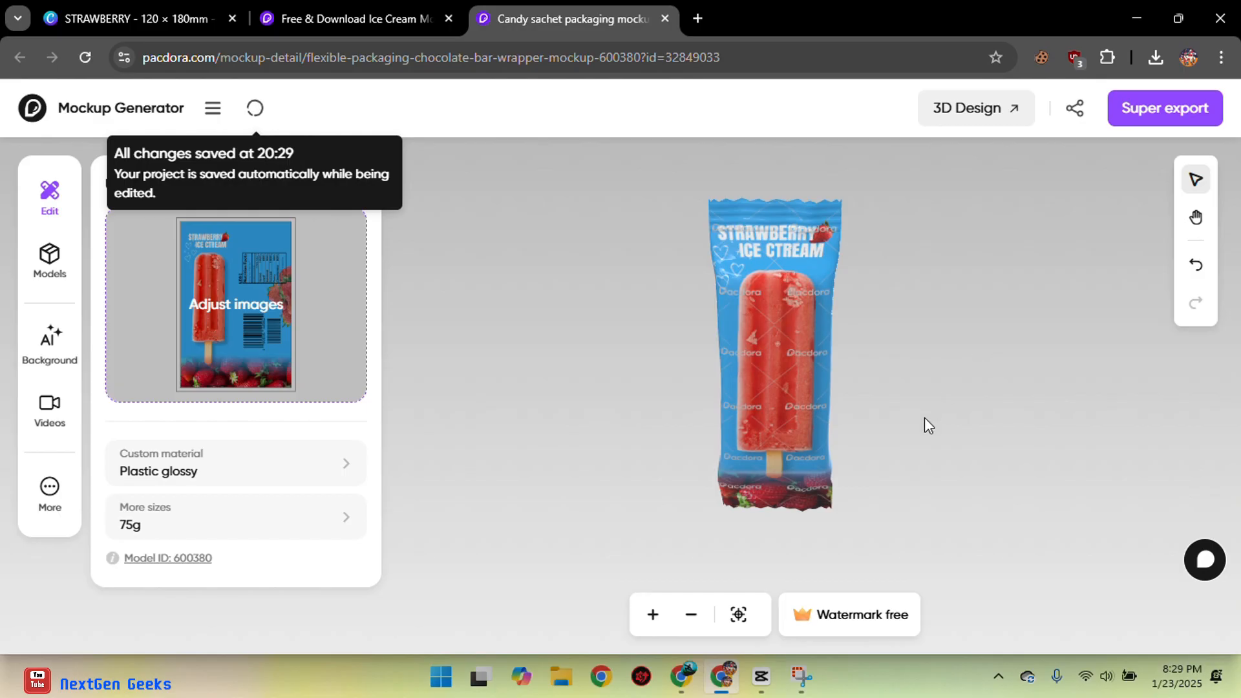
pyautogui.moveTo(728, 411)
pyautogui.mouseDown()
pyautogui.moveTo(959, 396)
pyautogui.moveTo(1061, 352)
pyautogui.moveTo(929, 272)
pyautogui.moveTo(700, 278)
pyautogui.moveTo(778, 285)
pyautogui.moveTo(886, 375)
pyautogui.moveTo(727, 401)
pyautogui.mouseUp()
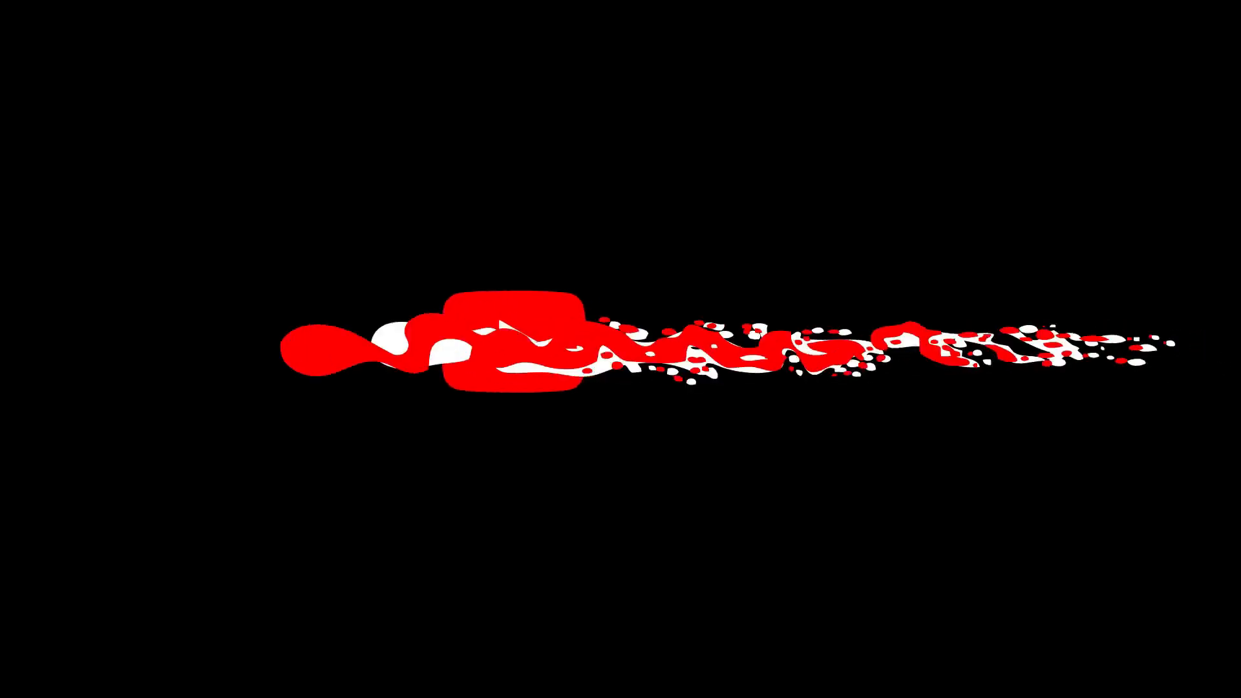